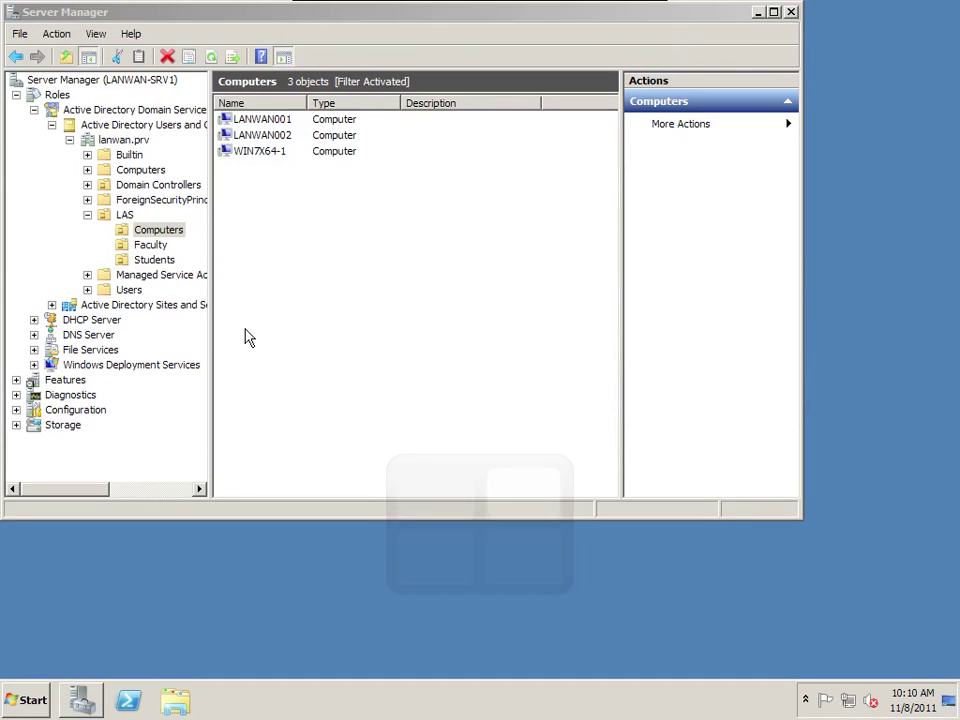
Bring the Server Manager window showing the LAS Computers container to the front and shift it slightly.
{"action": "left_click", "coordinate": [185, 14]}
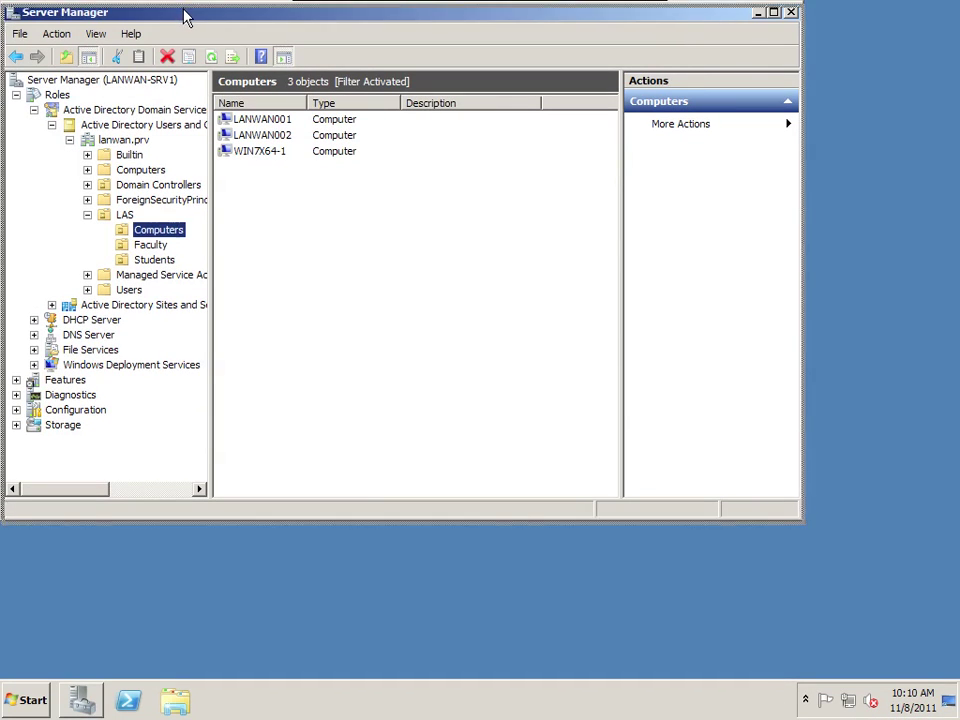
{"action": "left_click_drag", "start_coordinate": [185, 14], "coordinate": [196, 24]}
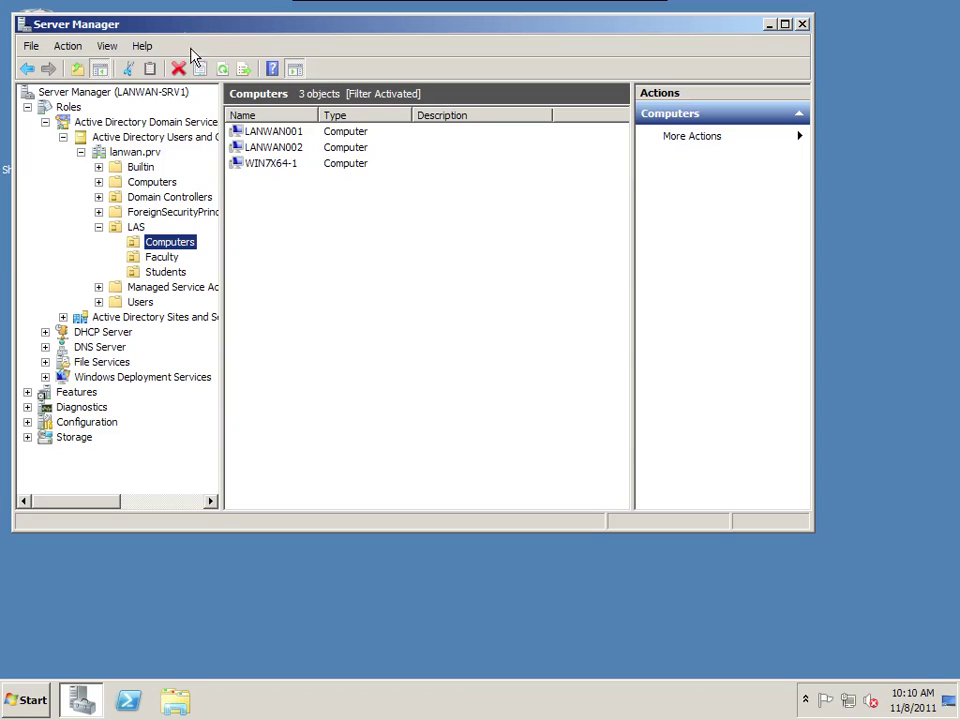
Launch Internet Explorer from the Start menu.
{"action": "left_click", "coordinate": [35, 700]}
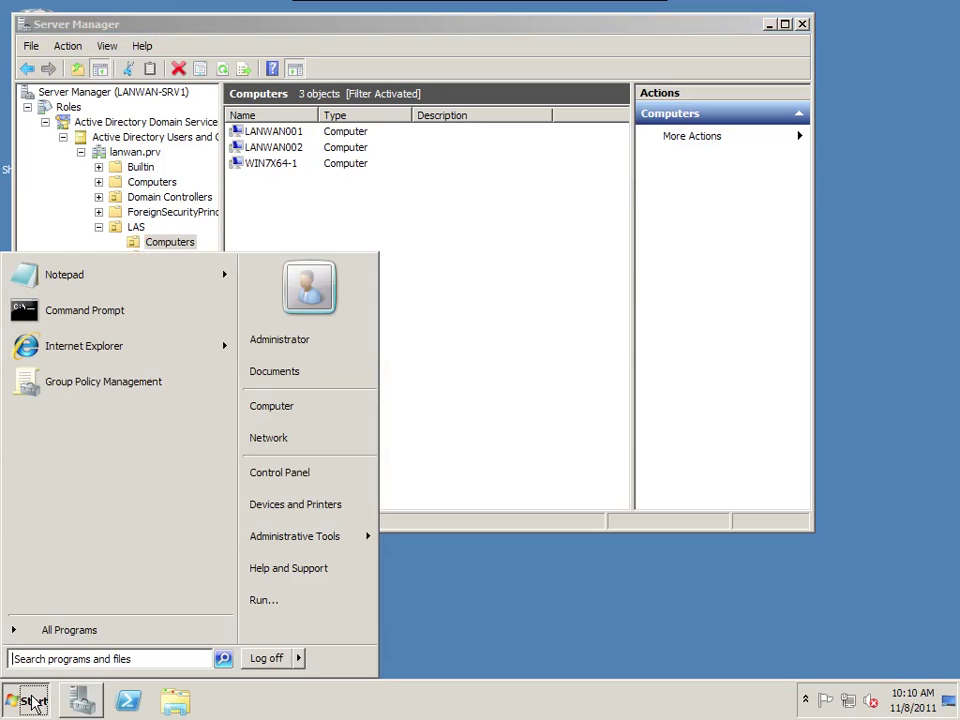
{"action": "left_click", "coordinate": [88, 362]}
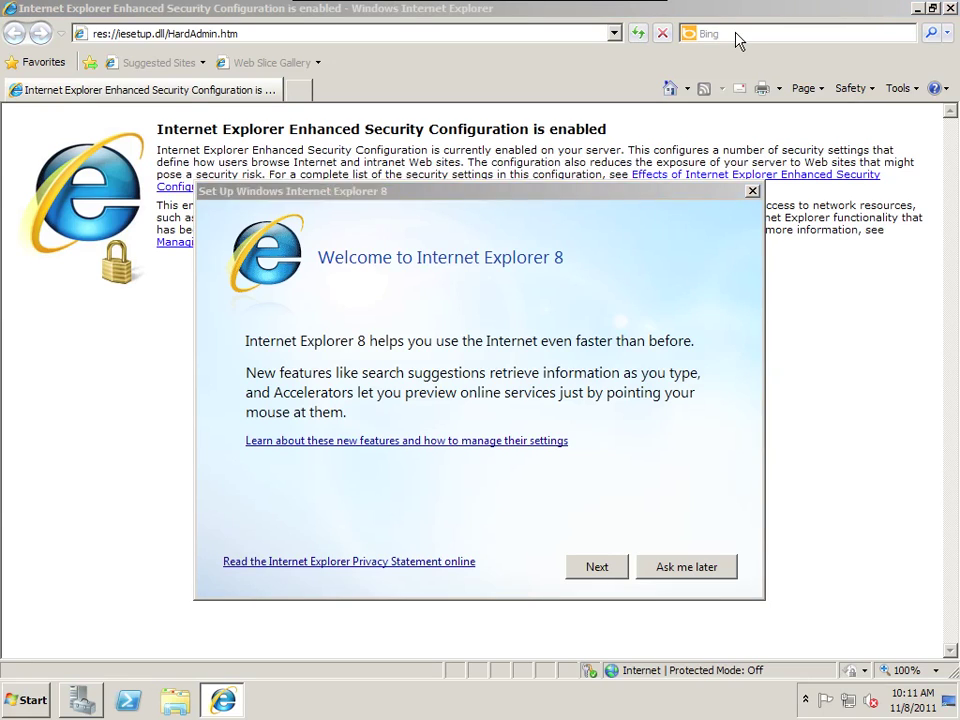
Postpone the IE8 welcome setup, search Bing for '7-zip msi', and open the 7-zip.org Download result.
{"action": "left_click", "coordinate": [677, 572]}
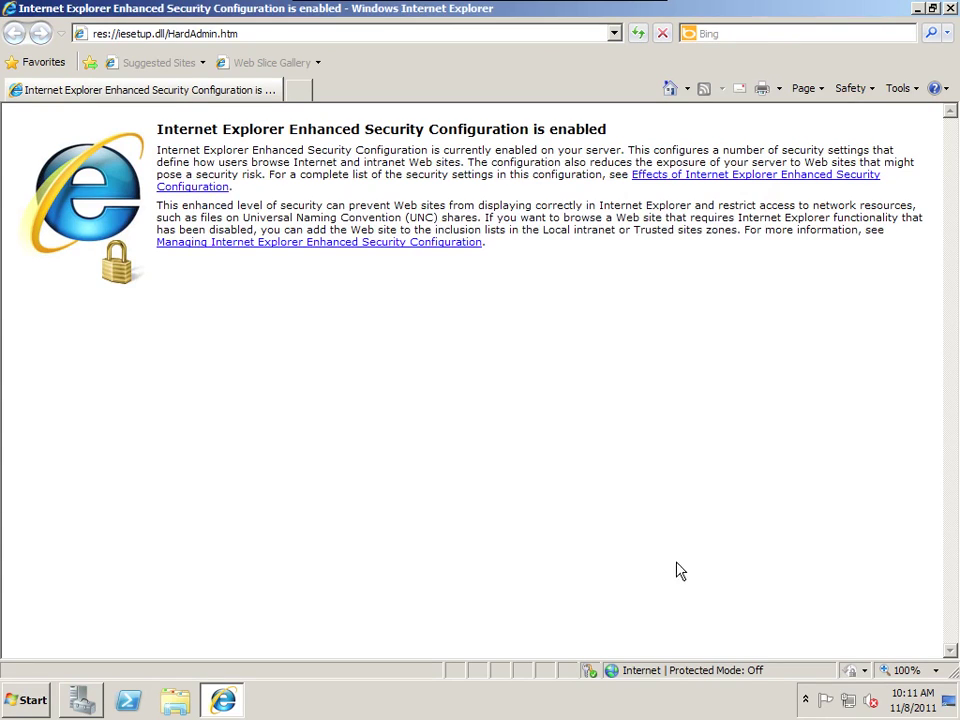
{"action": "left_click", "coordinate": [766, 34]}
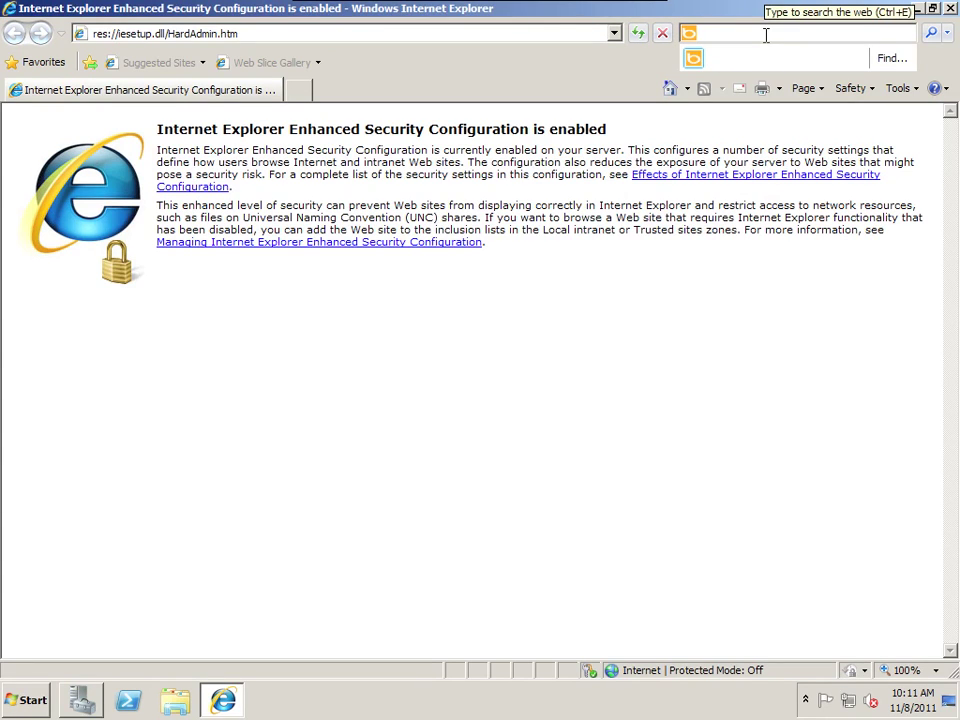
{"action": "type", "text": "7-zip "}
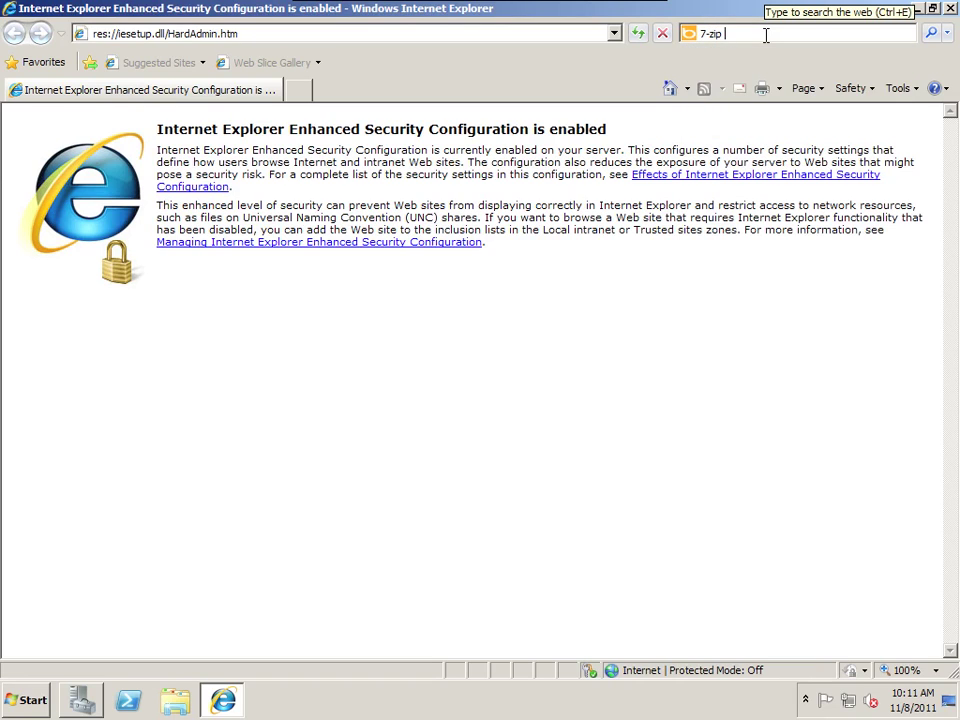
{"action": "type", "text": "msi"}
{"action": "key", "text": "Return"}
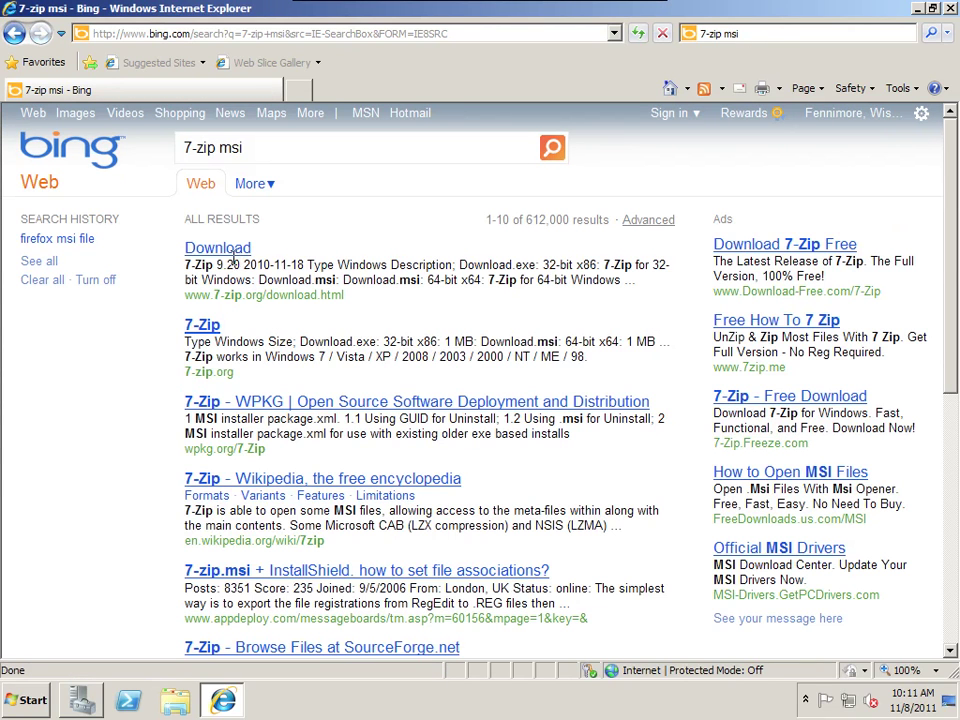
{"action": "left_click", "coordinate": [229, 252]}
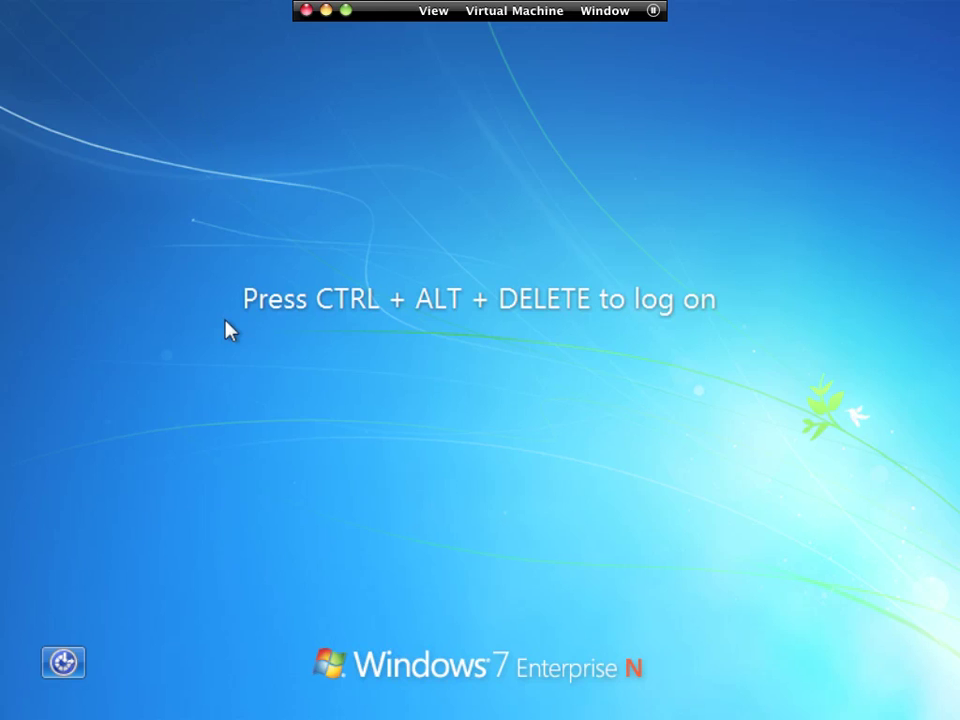
{"action": "key", "text": "ctrl+Right"}
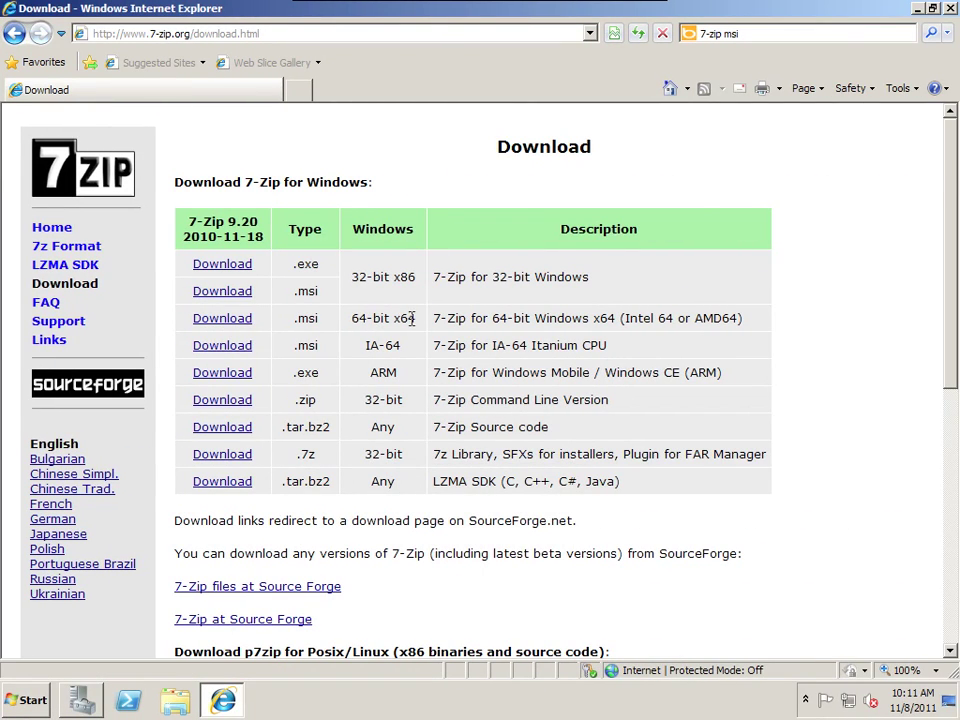
Start downloading the 64-bit x64 7-Zip .msi package from the 7-zip.org download page.
{"action": "left_click_drag", "start_coordinate": [410, 318], "coordinate": [324, 315]}
{"action": "left_click", "coordinate": [230, 320]}
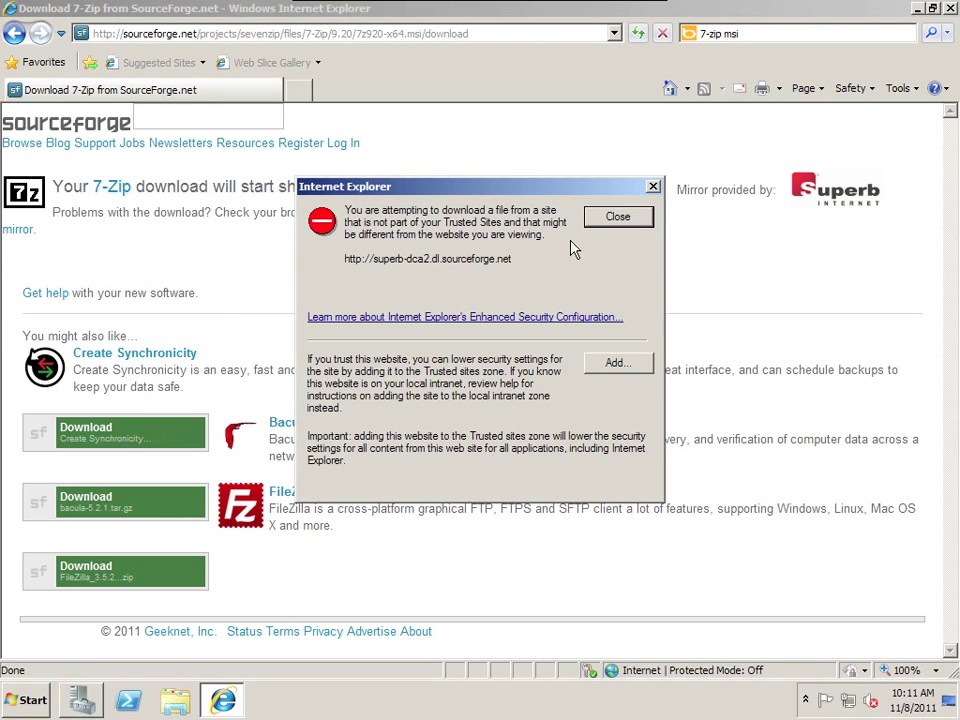
Add the SourceForge download site to the trusted sites list.
{"action": "left_click", "coordinate": [620, 364]}
{"action": "left_click", "coordinate": [596, 312]}
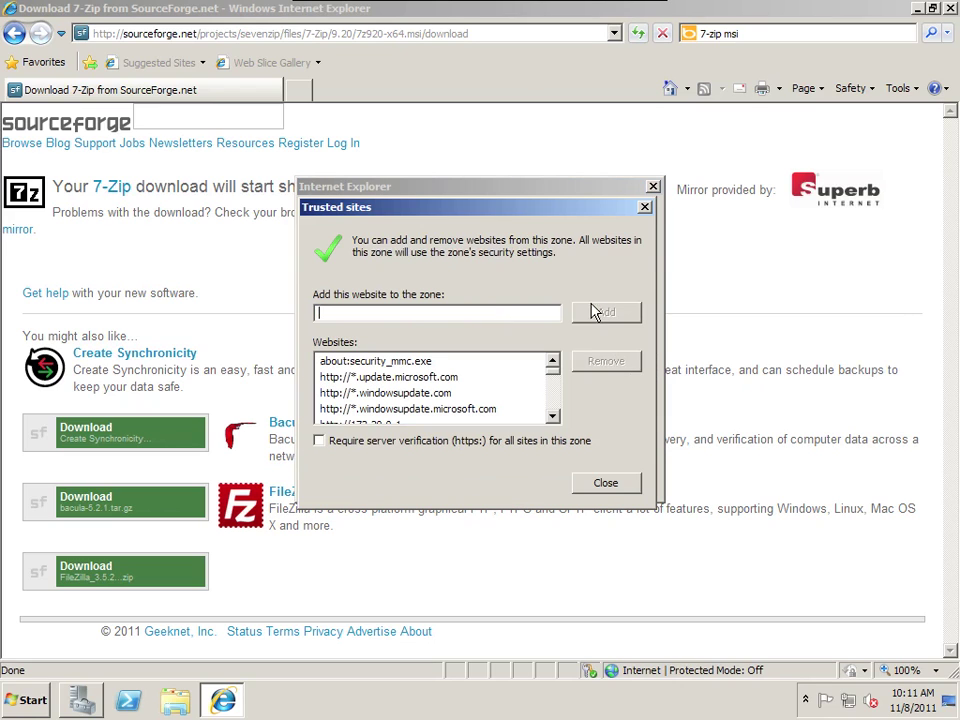
{"action": "left_click", "coordinate": [615, 483]}
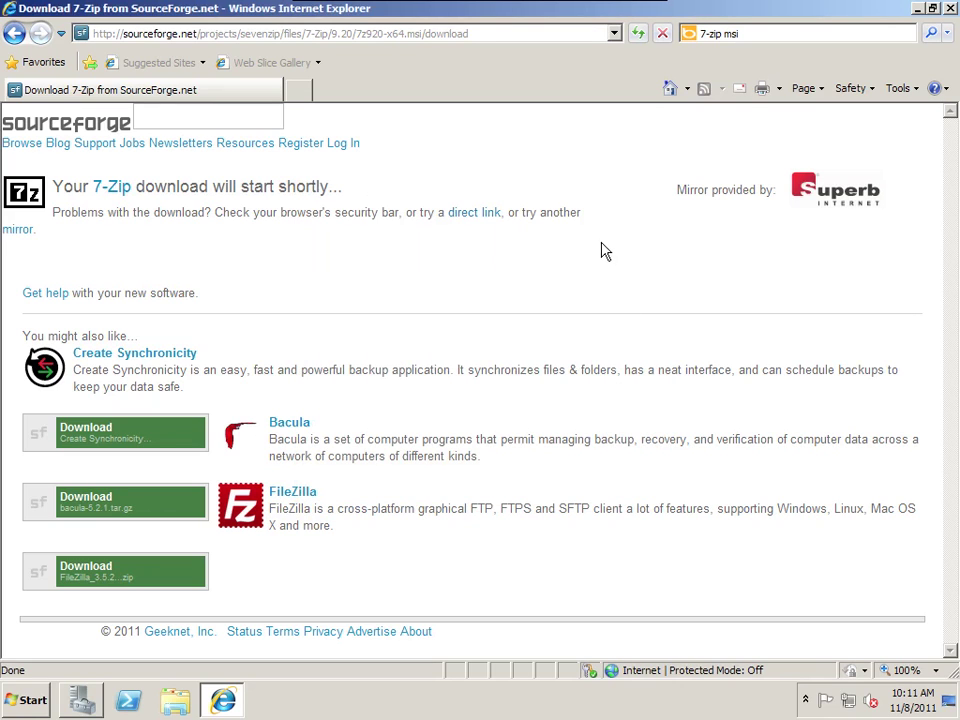
Retry via the direct link and save the installer as 7zip920-x64.msi in E:\software\GPO.
{"action": "left_click", "coordinate": [487, 217]}
{"action": "left_click", "coordinate": [532, 358]}
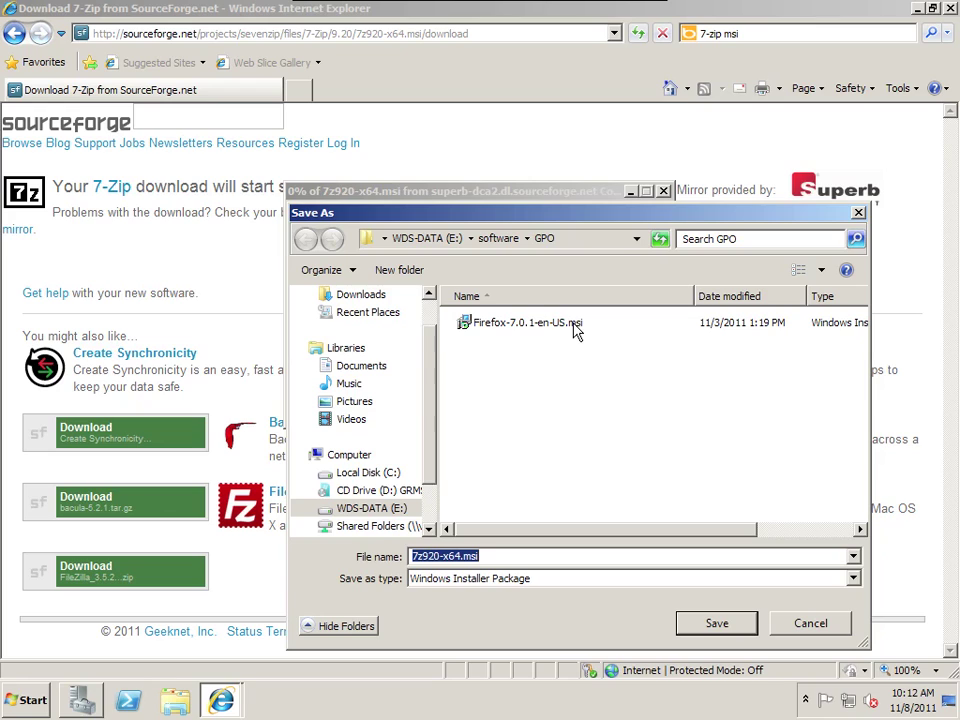
{"action": "left_click", "coordinate": [430, 556]}
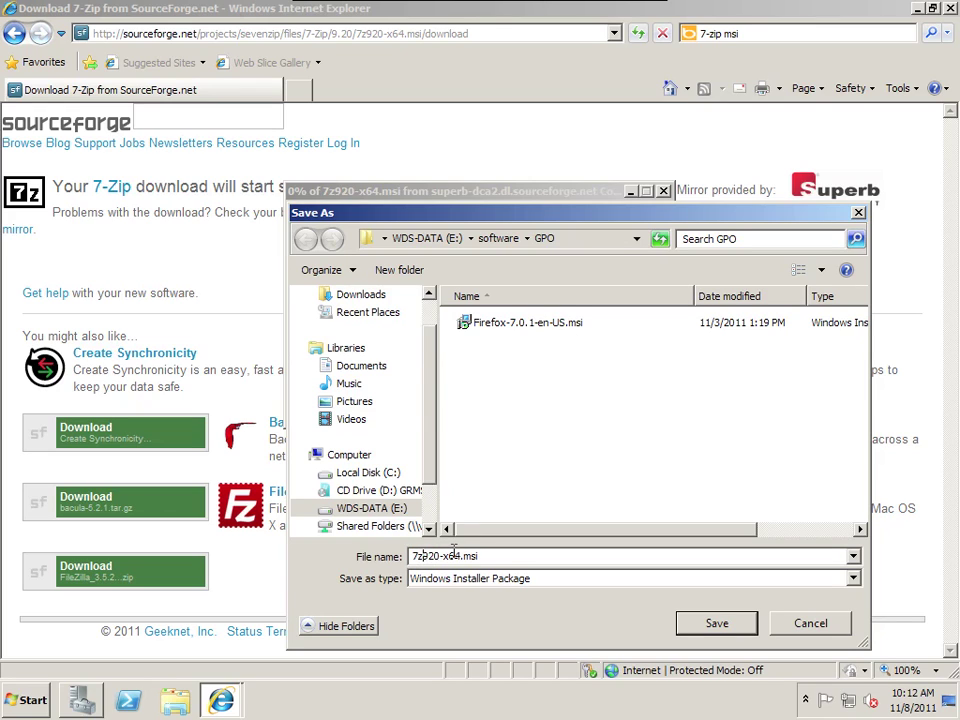
{"action": "type", "text": "ip"}
{"action": "left_click", "coordinate": [722, 630]}
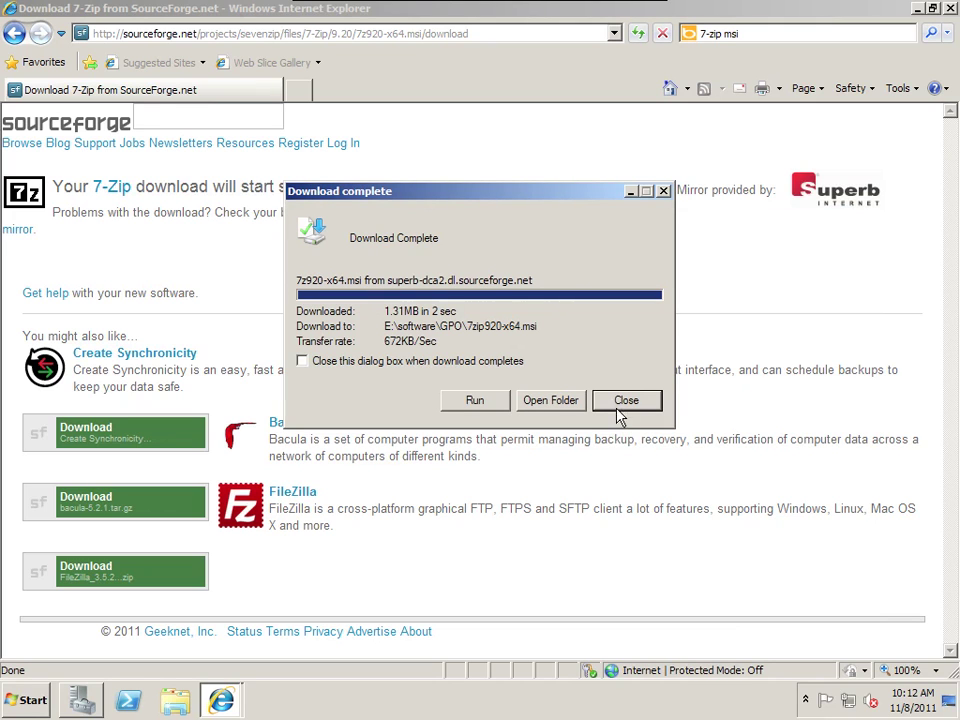
Open the GPO download folder, close Internet Explorer, and go up to the WDS-DATA (E:) drive.
{"action": "left_click", "coordinate": [568, 401]}
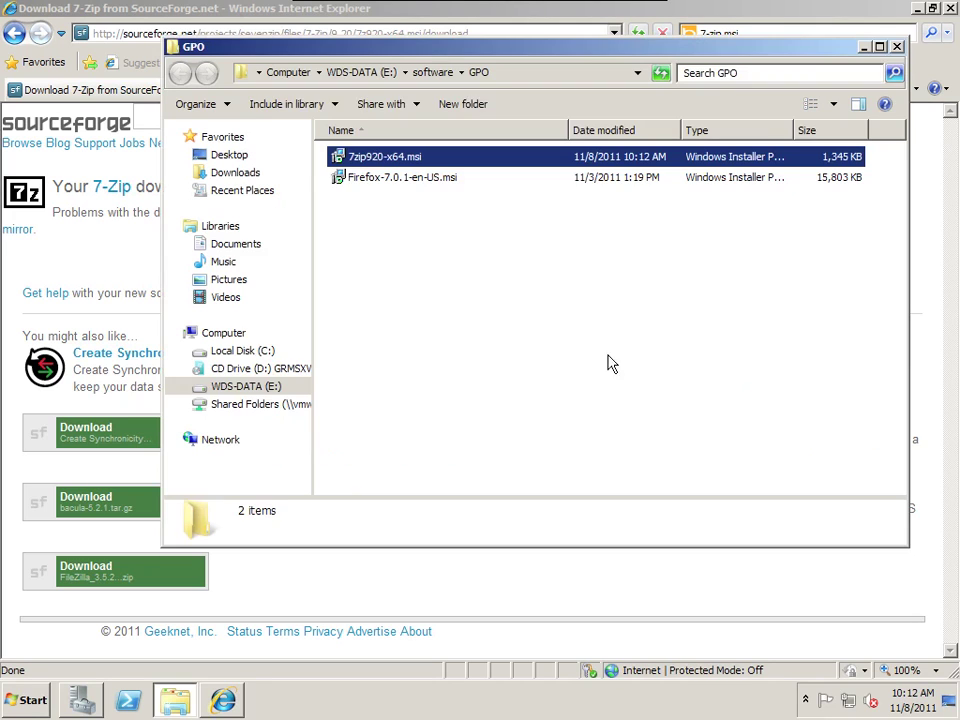
{"action": "left_click", "coordinate": [948, 10]}
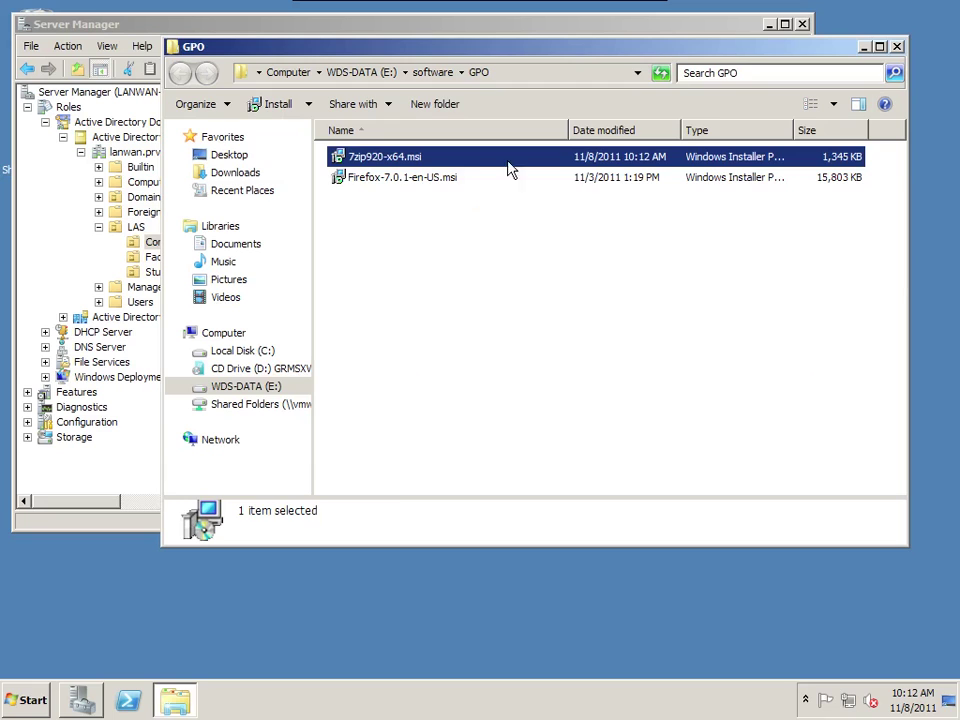
{"action": "left_click_drag", "start_coordinate": [487, 52], "coordinate": [451, 143]}
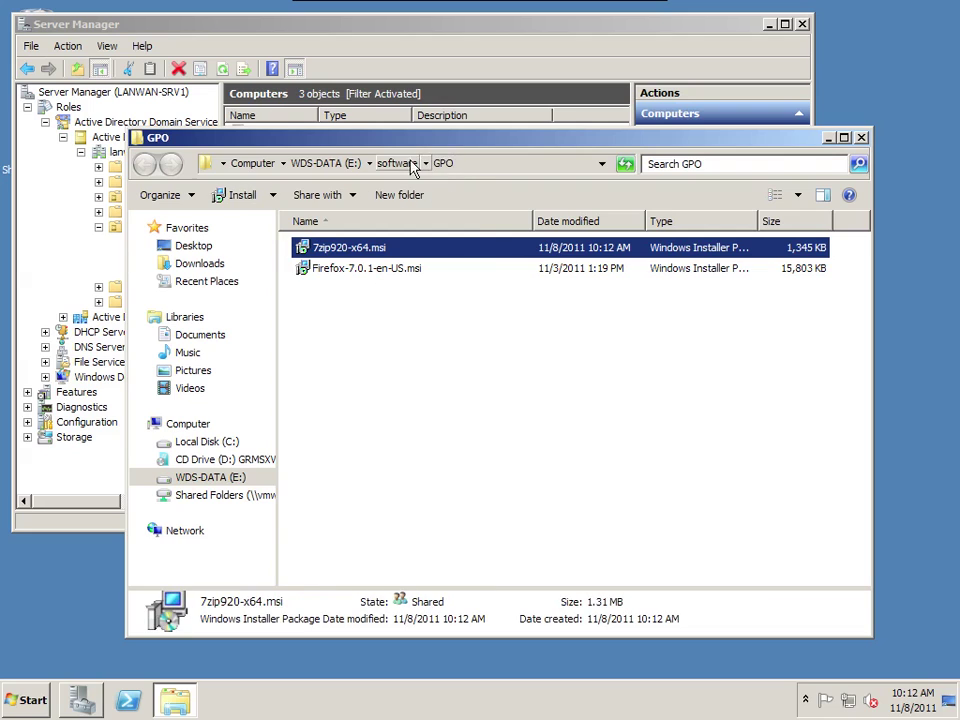
{"action": "left_click", "coordinate": [335, 164]}
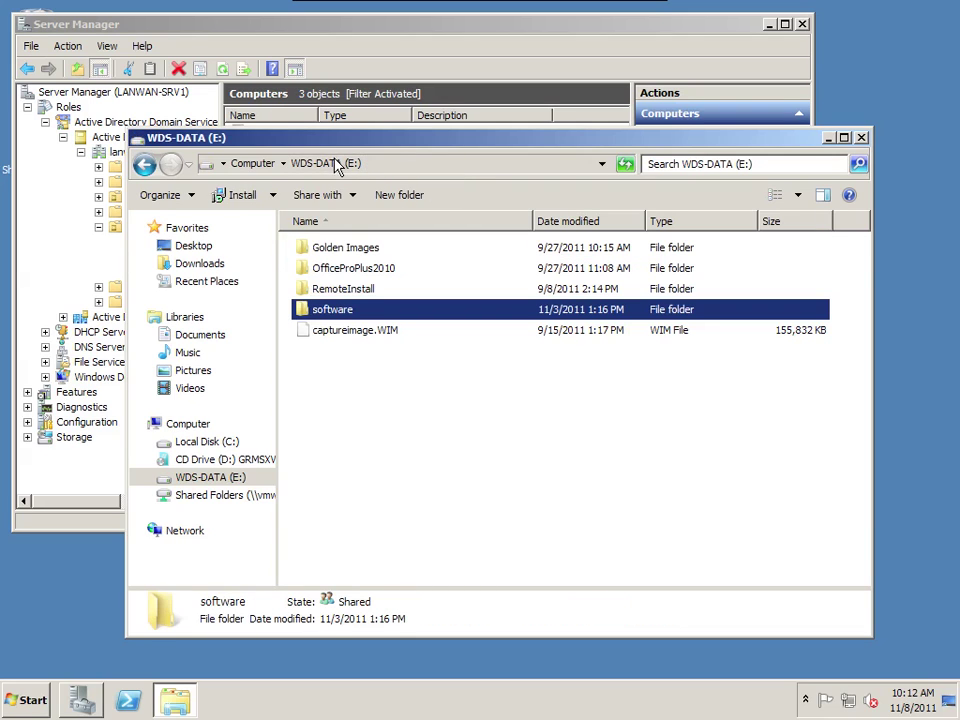
Check the software folder's Sharing properties and its network path \\LANWAN-SRV1\software.
{"action": "right_click", "coordinate": [332, 311]}
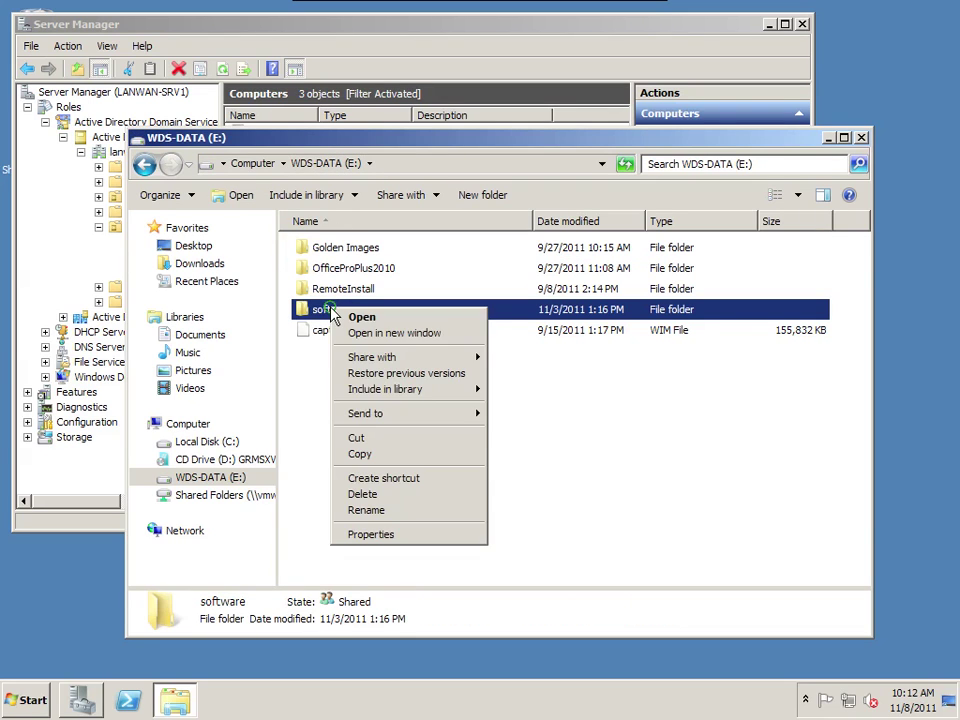
{"action": "left_click", "coordinate": [385, 535]}
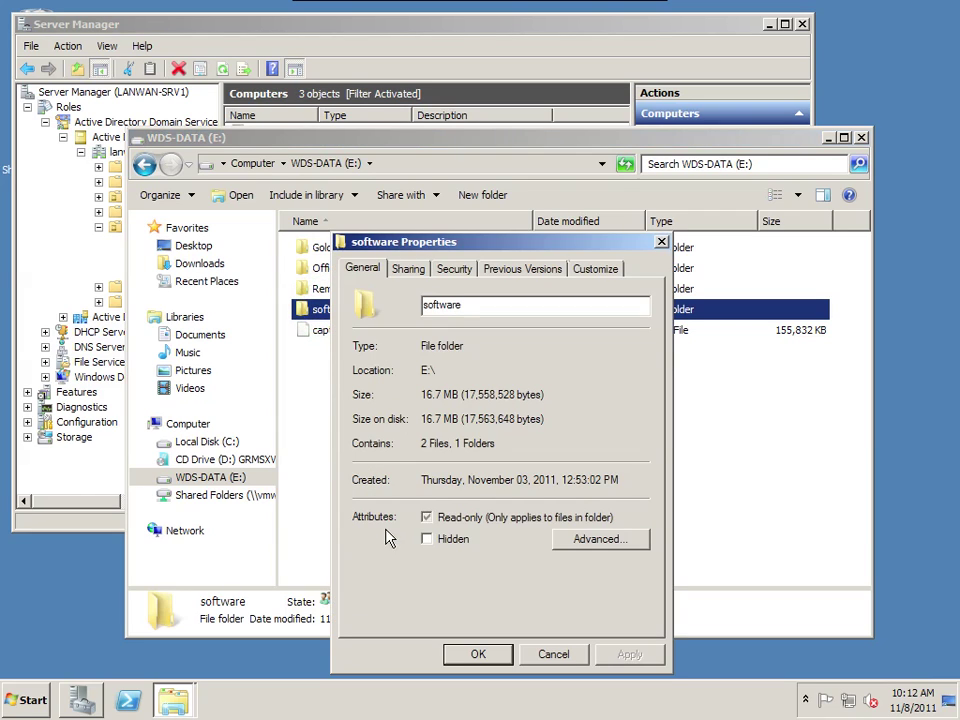
{"action": "left_click", "coordinate": [408, 268]}
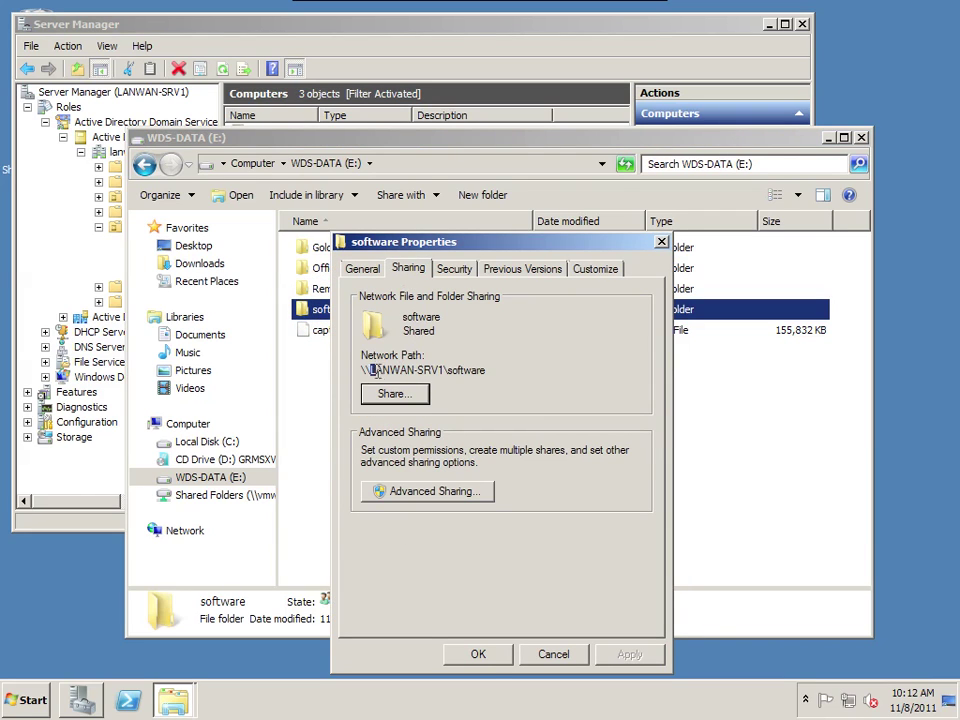
{"action": "left_click_drag", "start_coordinate": [370, 370], "coordinate": [503, 376]}
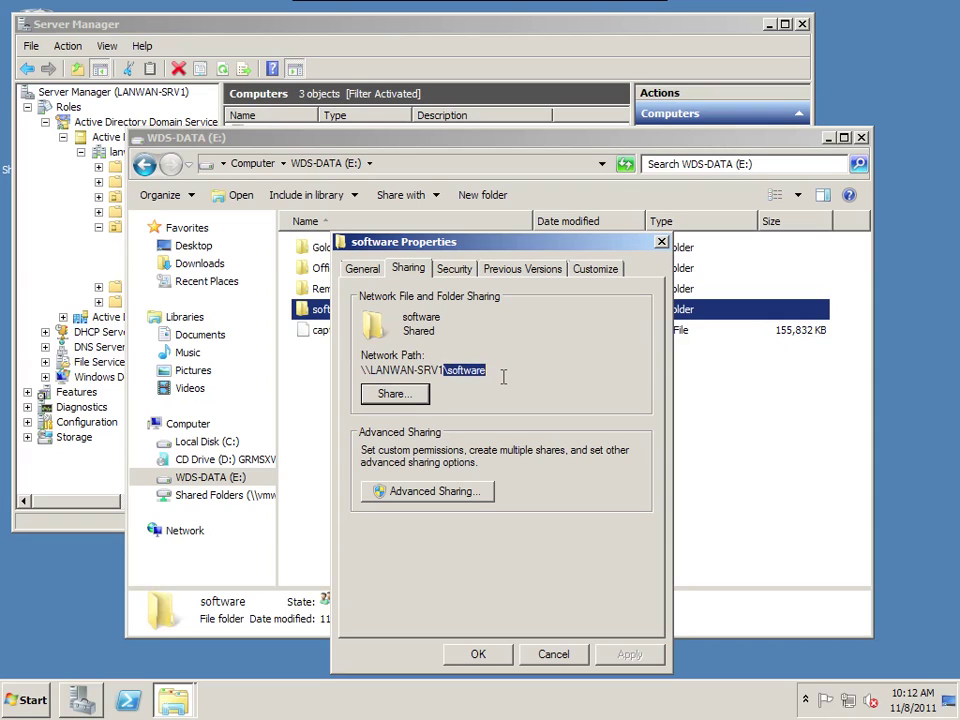
Review share permissions: Authenticated Users Read and Everyone Full Control, then close Advanced Sharing.
{"action": "left_click", "coordinate": [434, 490]}
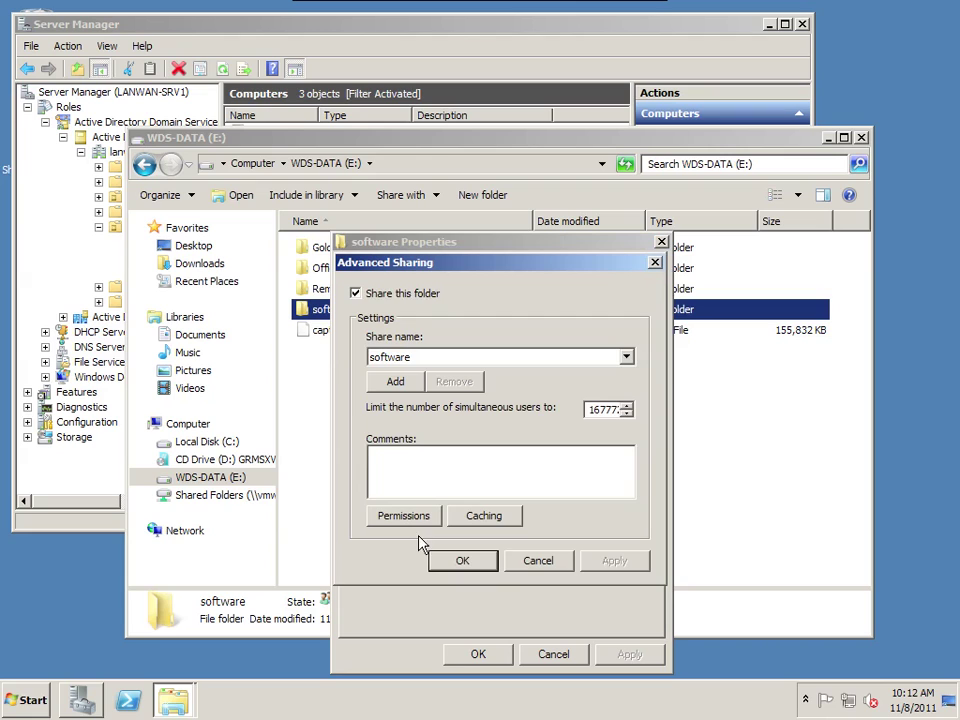
{"action": "left_click", "coordinate": [402, 515]}
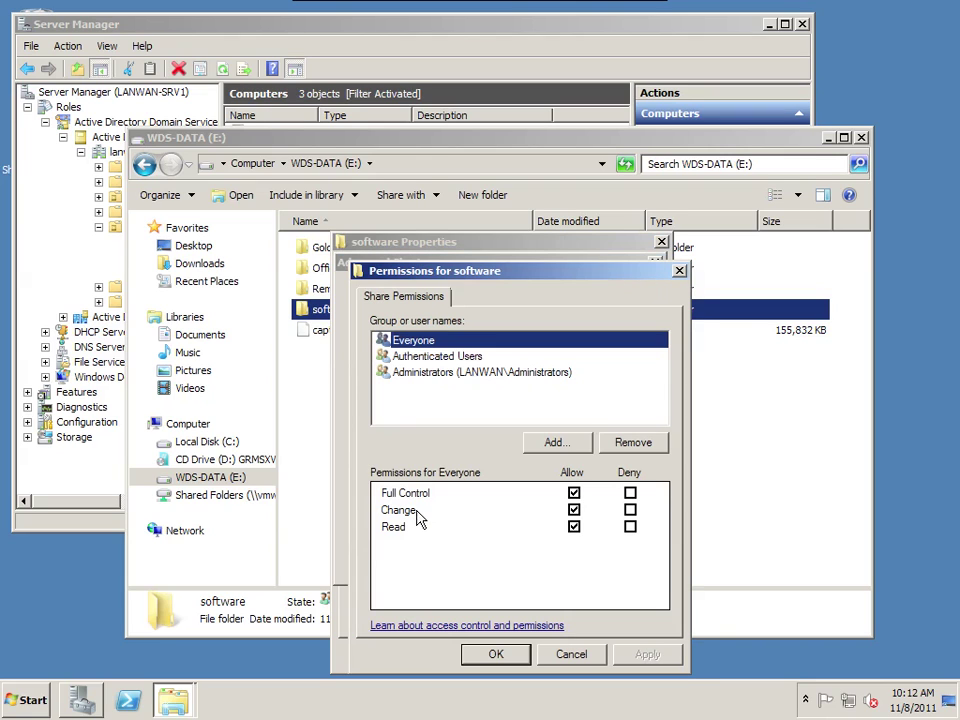
{"action": "left_click", "coordinate": [428, 358]}
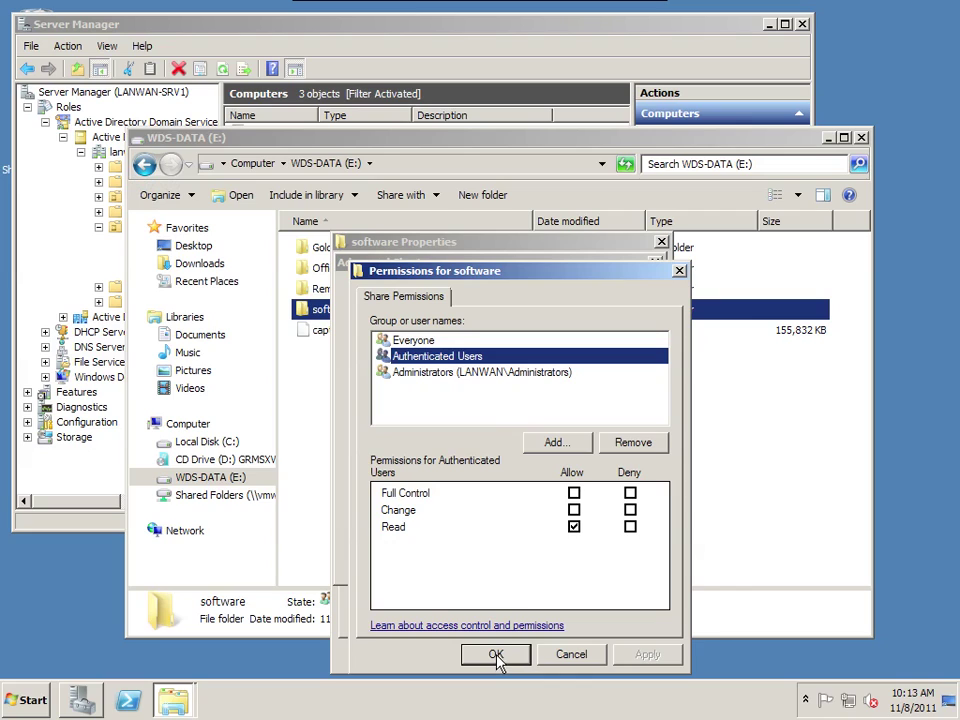
{"action": "left_click", "coordinate": [421, 342]}
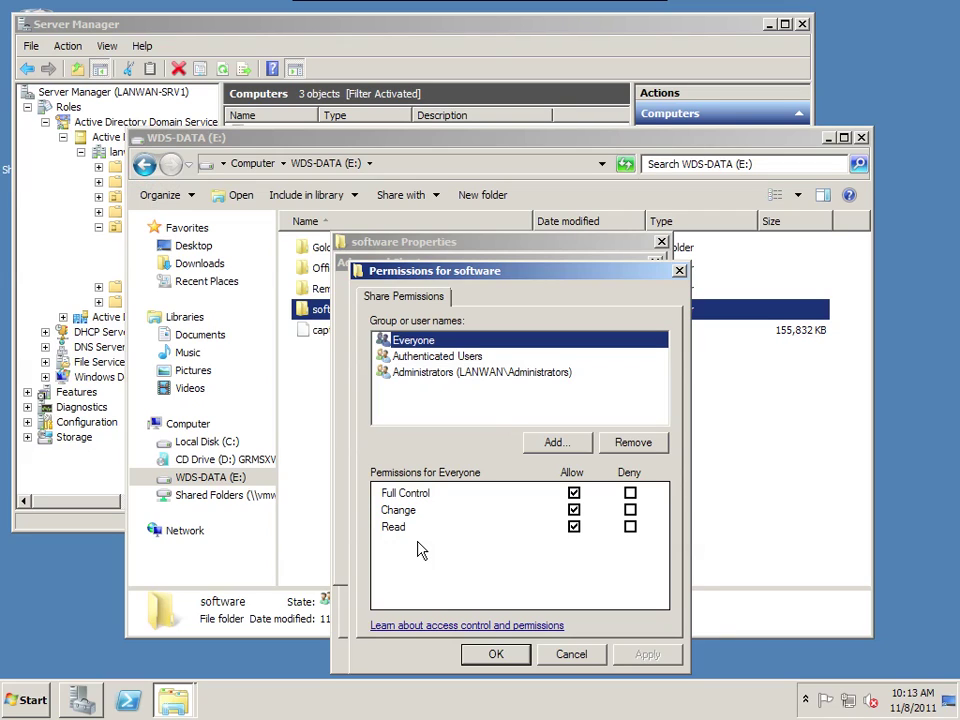
{"action": "left_click", "coordinate": [518, 663]}
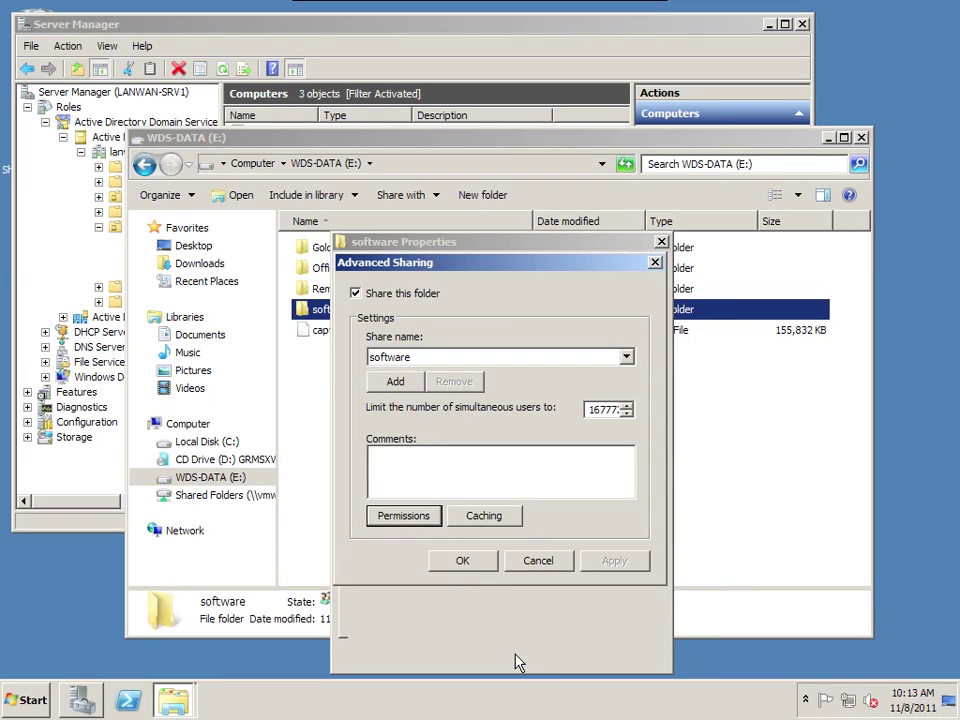
{"action": "left_click", "coordinate": [470, 563]}
Check Domain Users' and Authenticated Users' read permissions on the software folder's Security tab, then close it.
{"action": "left_click", "coordinate": [462, 270]}
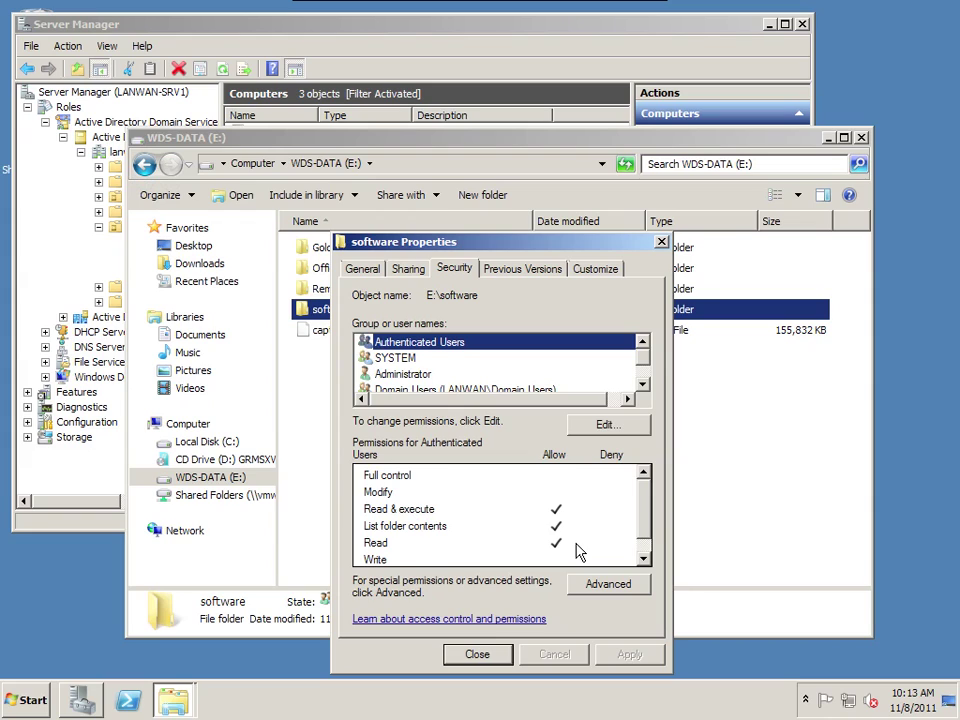
{"action": "left_click", "coordinate": [499, 392]}
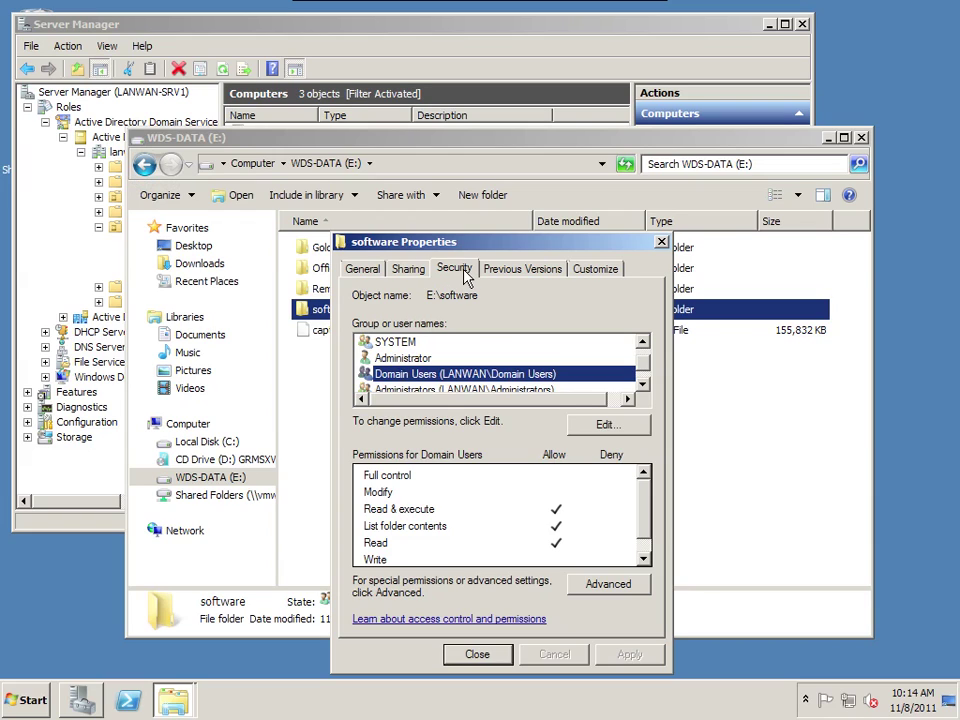
{"action": "scroll", "coordinate": [458, 350], "scroll_direction": "up", "scroll_amount": 1}
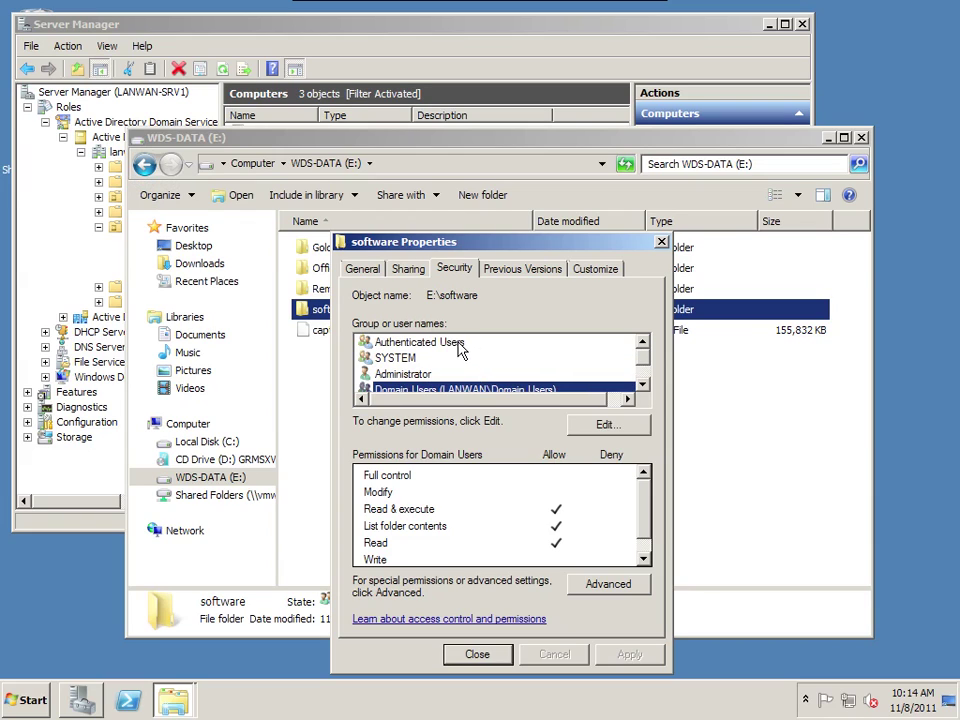
{"action": "left_click", "coordinate": [465, 345]}
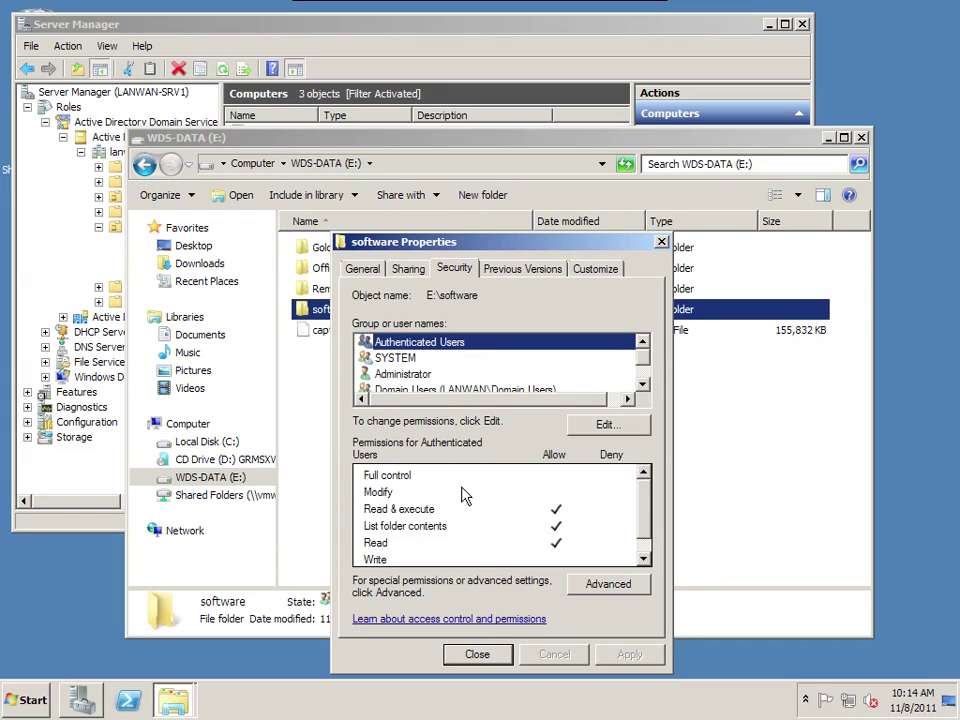
{"action": "left_click", "coordinate": [480, 656]}
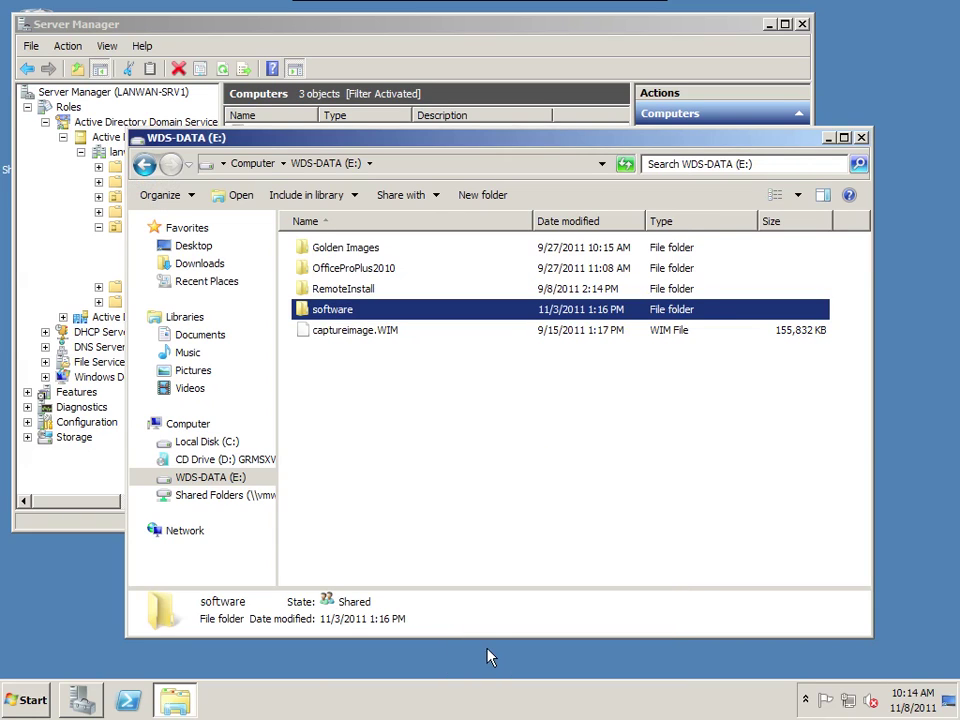
Open software and check the GPO subfolder's share path \\LANWAN-SRV1\software\GPO and its security permissions.
{"action": "double_click", "coordinate": [330, 312]}
{"action": "left_click", "coordinate": [320, 248]}
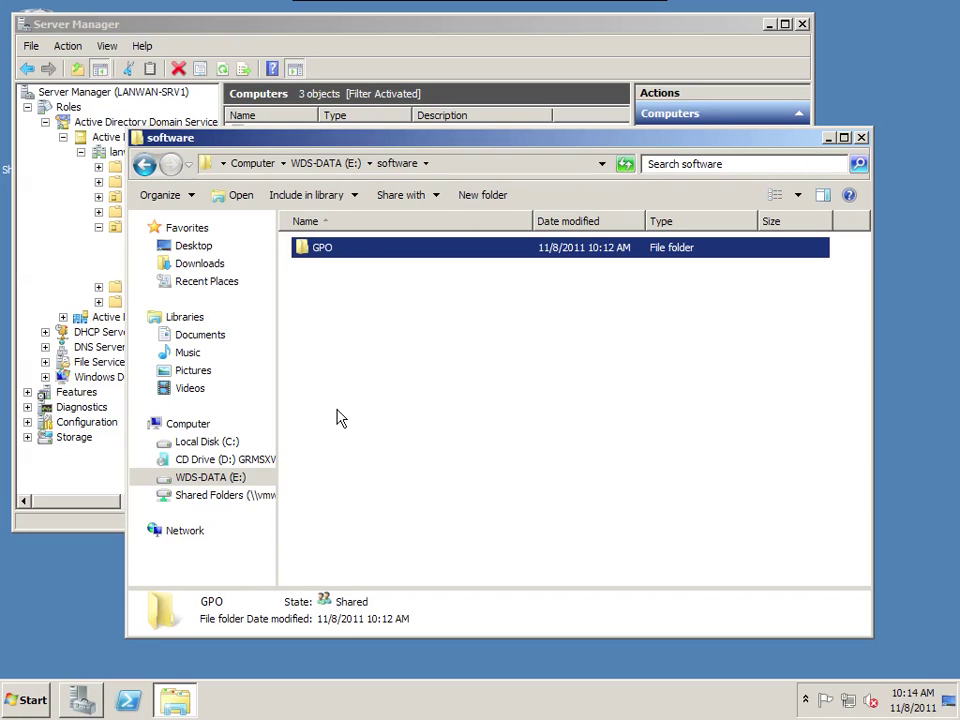
{"action": "right_click", "coordinate": [310, 252]}
{"action": "left_click", "coordinate": [322, 472]}
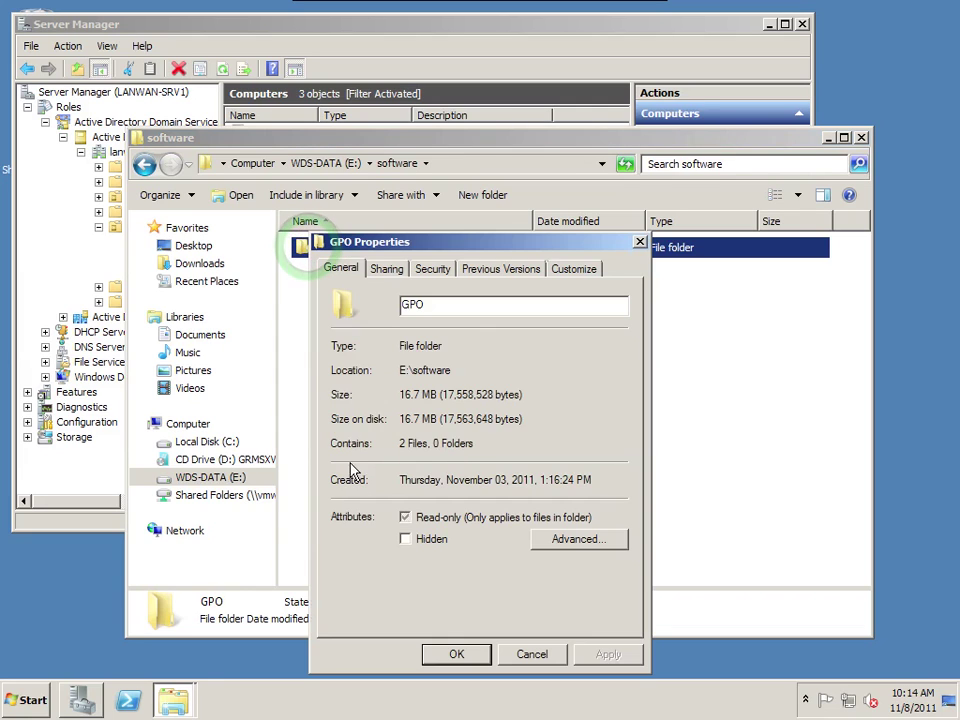
{"action": "left_click", "coordinate": [388, 270]}
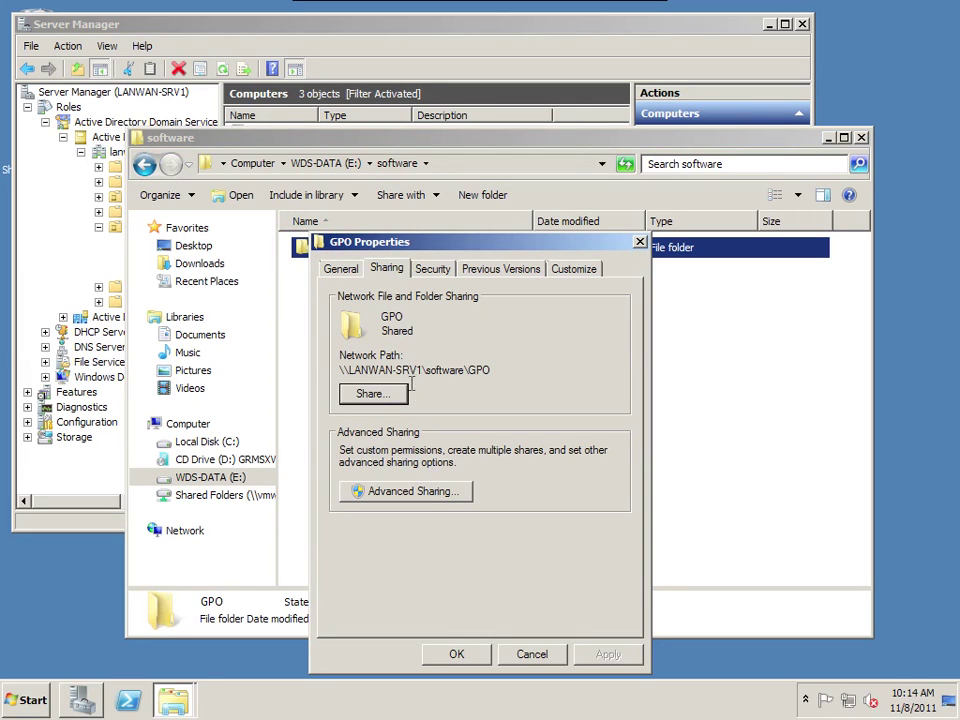
{"action": "left_click_drag", "start_coordinate": [493, 371], "coordinate": [337, 367]}
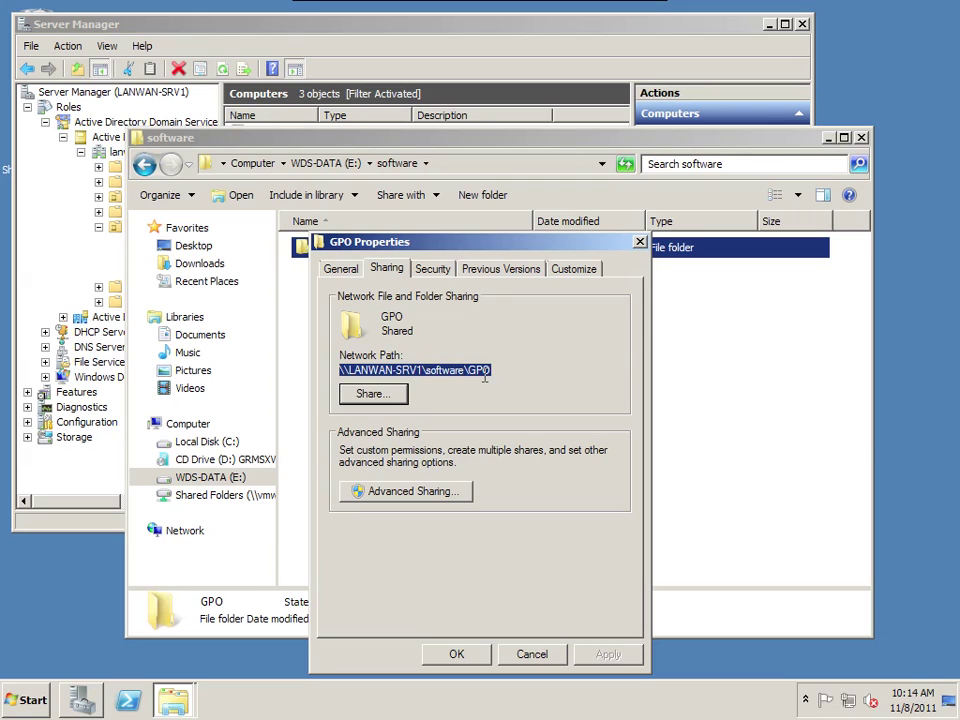
{"action": "left_click", "coordinate": [450, 271]}
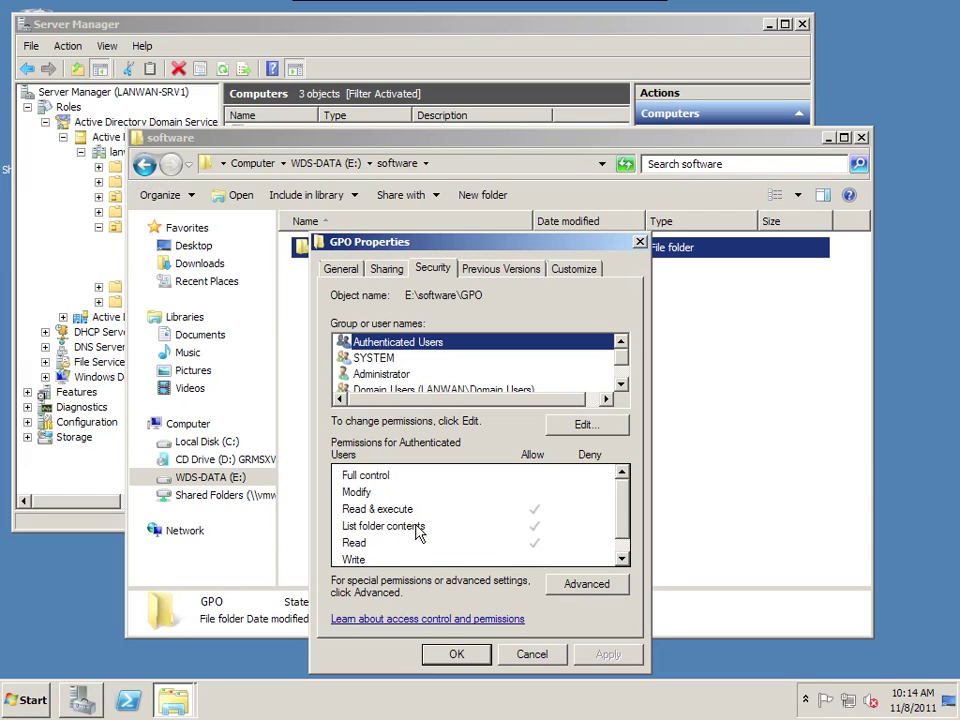
{"action": "left_click", "coordinate": [461, 658]}
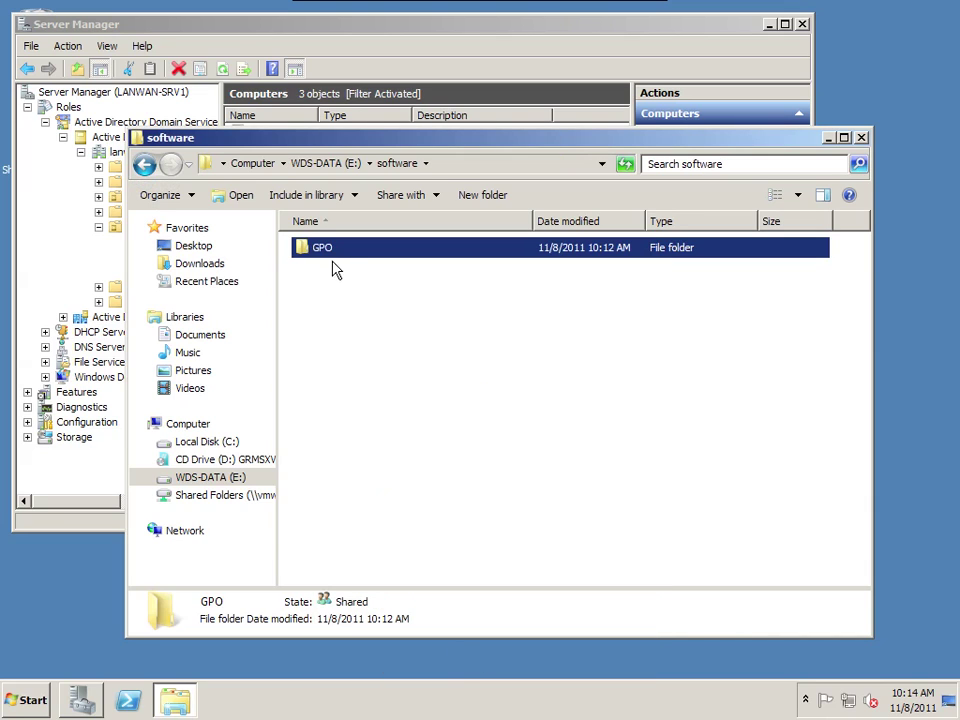
Open GPO to check the 7zip920-x64.msi and Firefox-7.0.1-en-US.msi installers, then close the window.
{"action": "double_click", "coordinate": [330, 250]}
{"action": "left_click", "coordinate": [349, 270]}
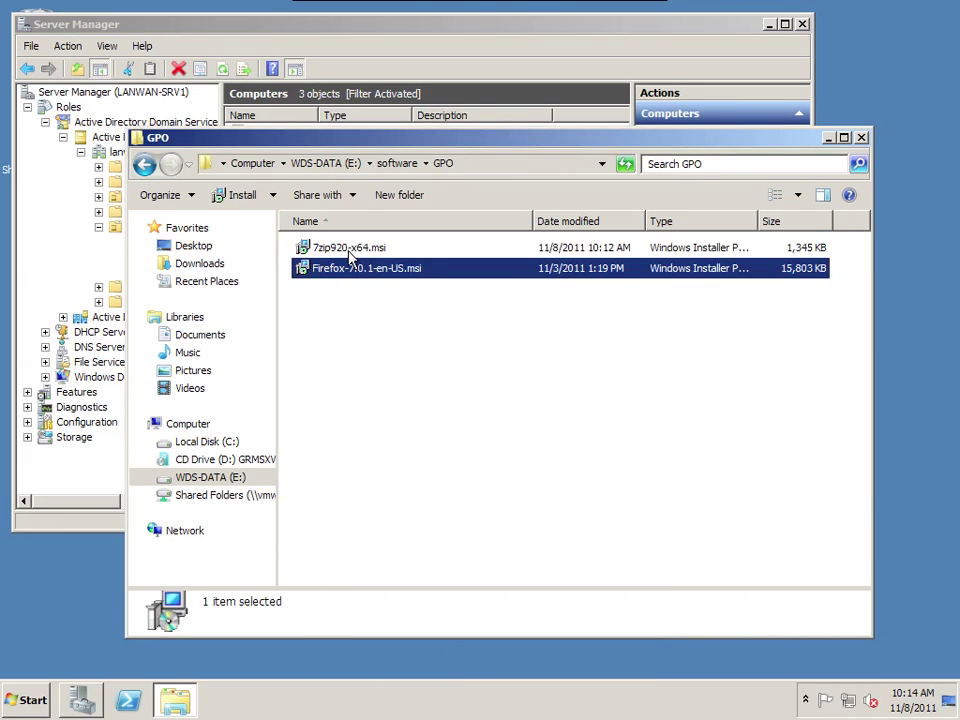
{"action": "left_click", "coordinate": [350, 252]}
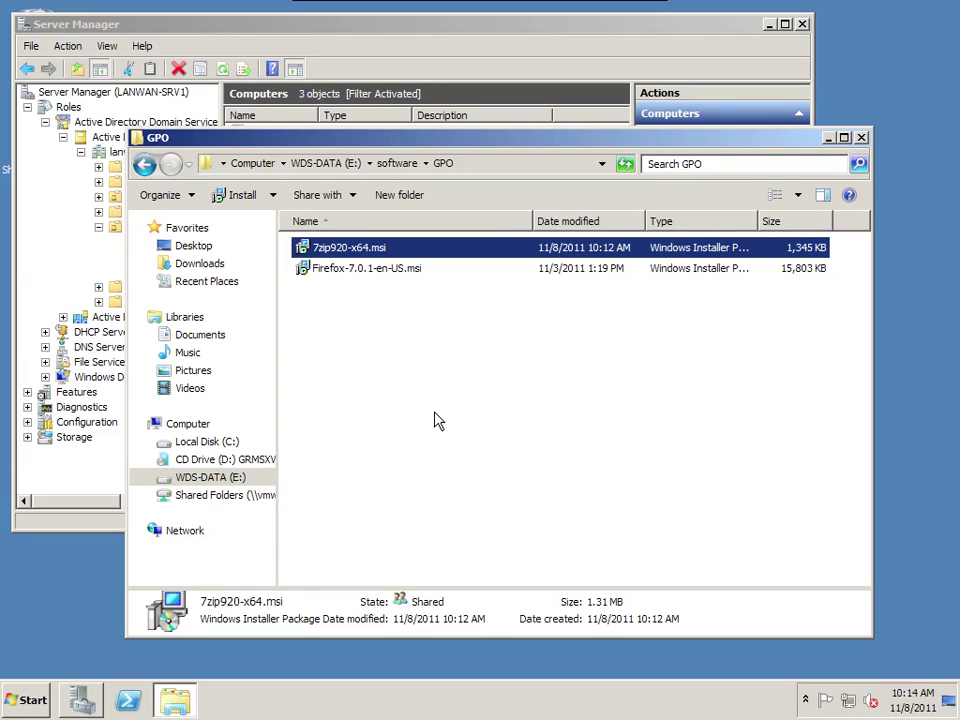
{"action": "left_click", "coordinate": [138, 143]}
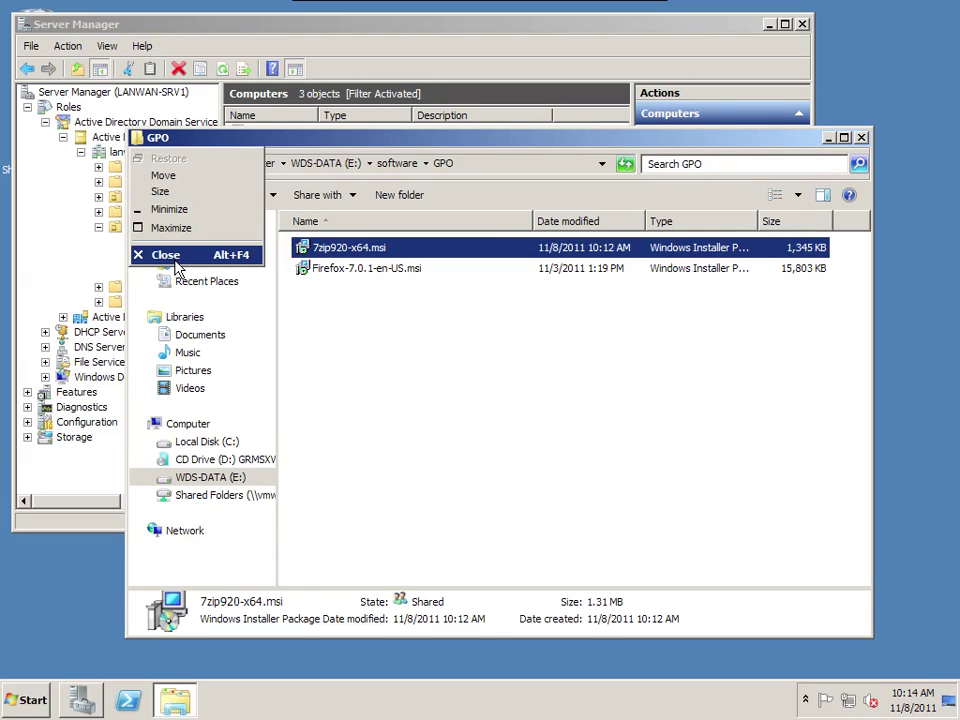
{"action": "left_click", "coordinate": [166, 255]}
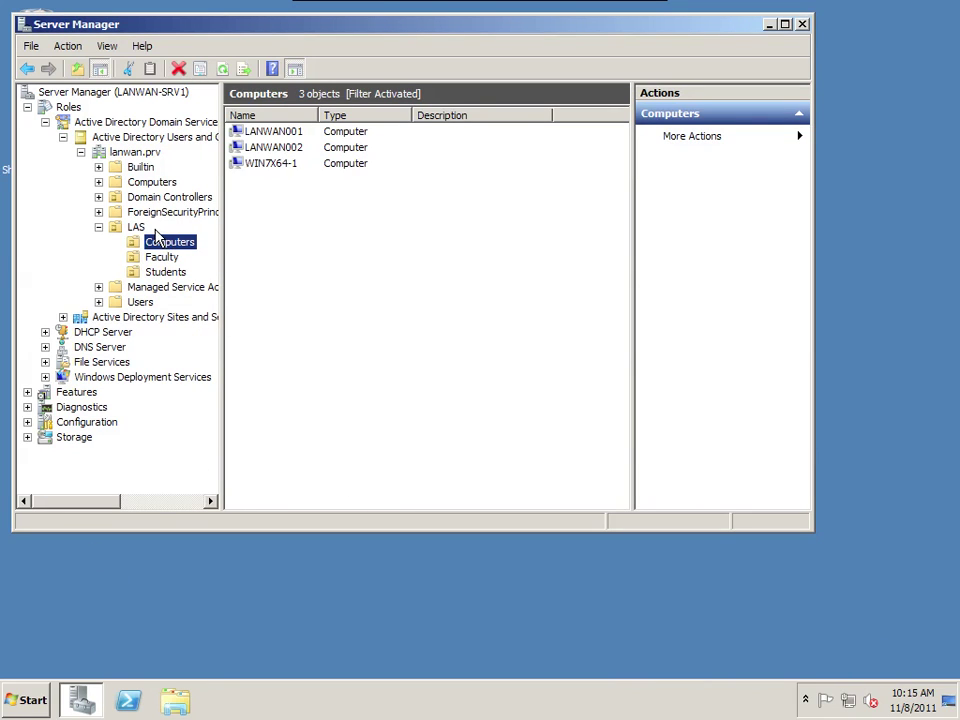
{"action": "left_click", "coordinate": [140, 153]}
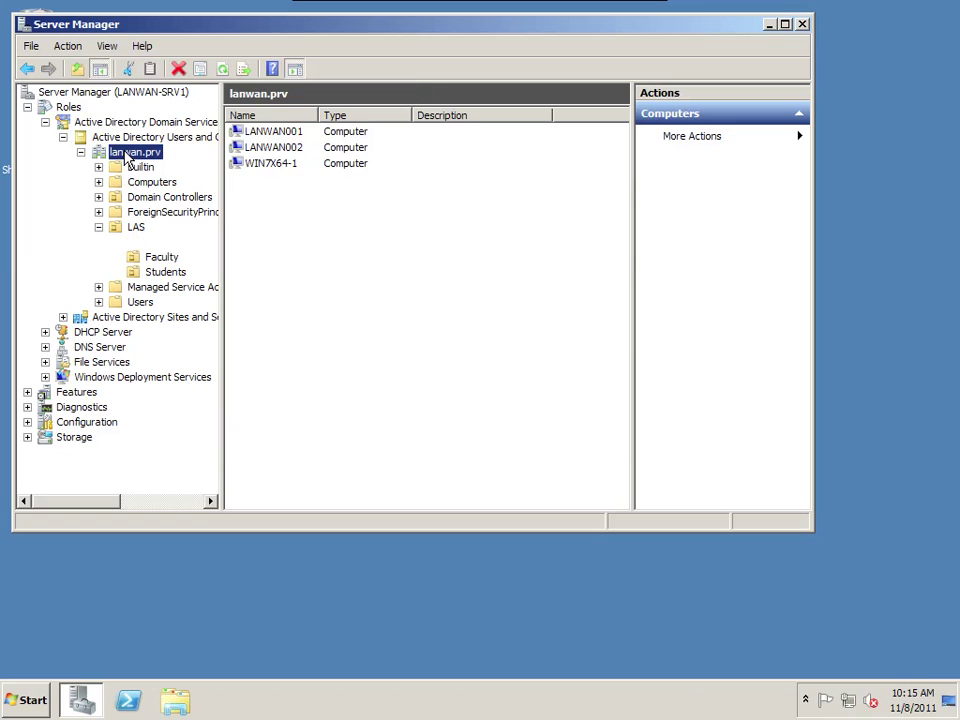
{"action": "left_click", "coordinate": [136, 228]}
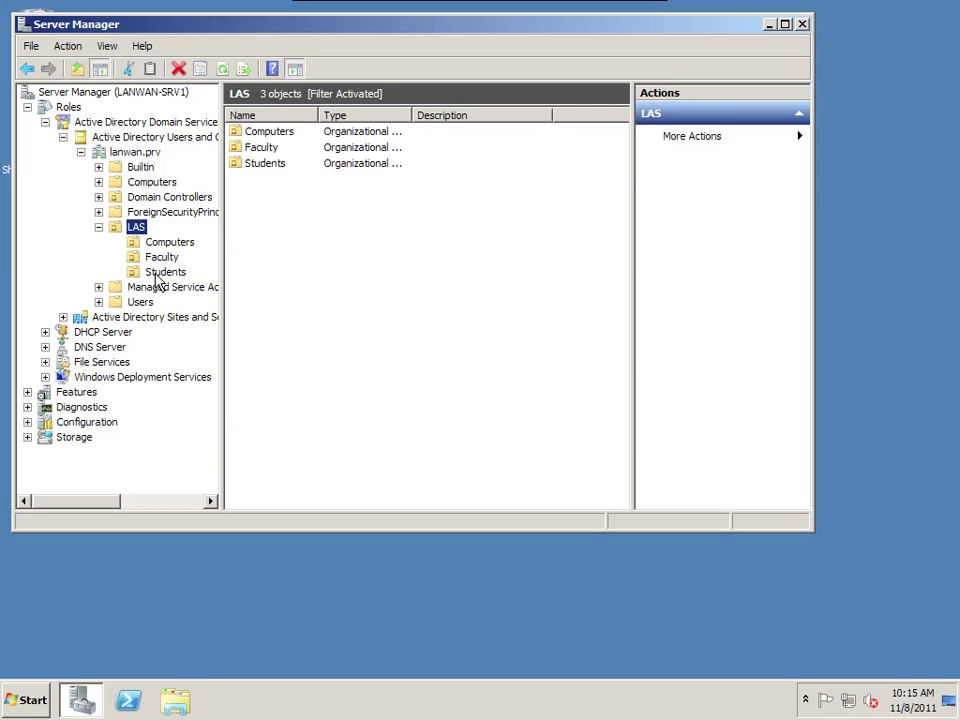
{"action": "left_click", "coordinate": [163, 244]}
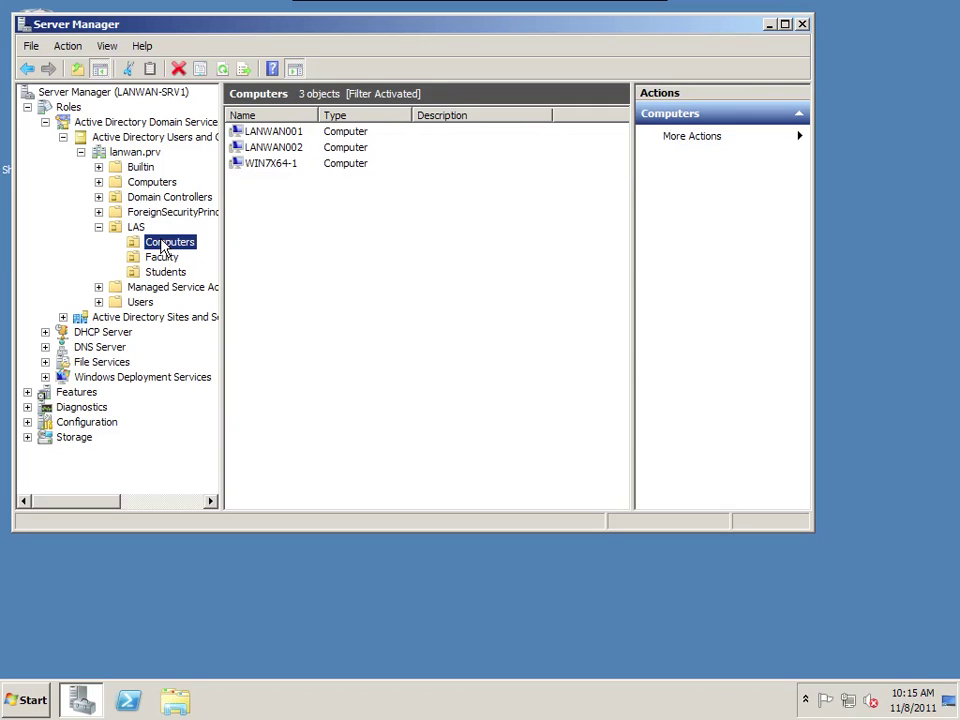
{"action": "left_click", "coordinate": [277, 170]}
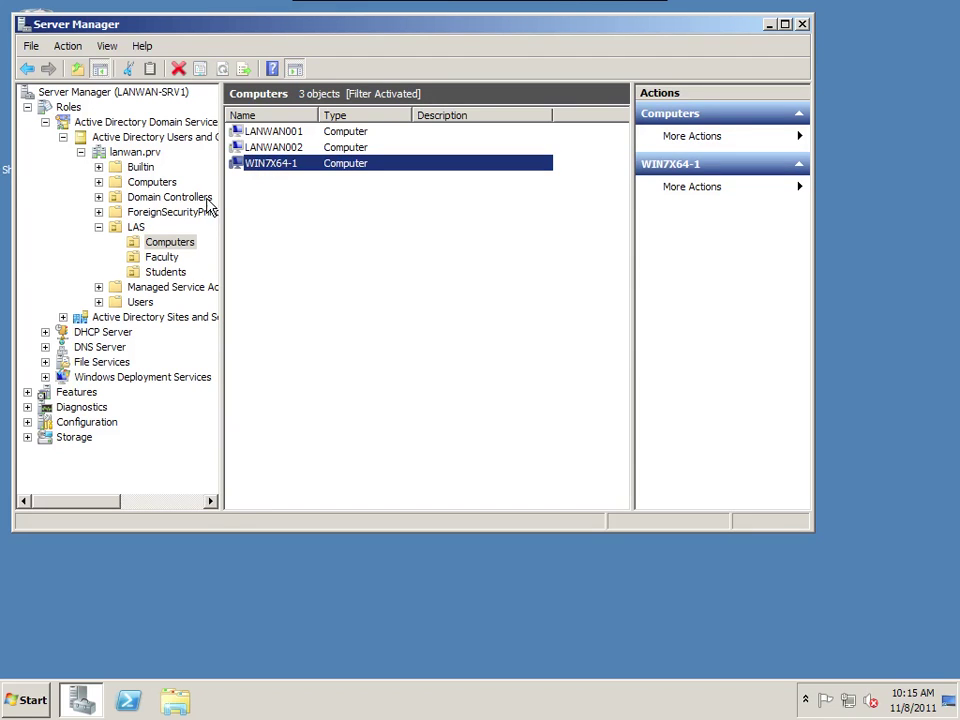
{"action": "left_click", "coordinate": [168, 259]}
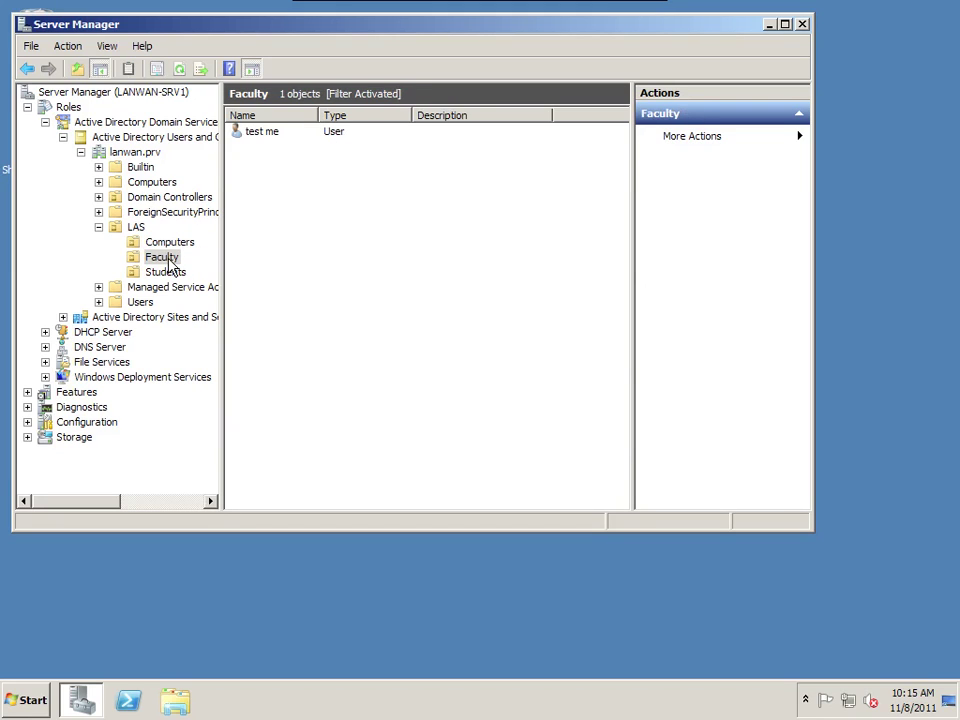
{"action": "left_click", "coordinate": [167, 271]}
{"action": "left_click", "coordinate": [167, 259]}
{"action": "left_click", "coordinate": [168, 279]}
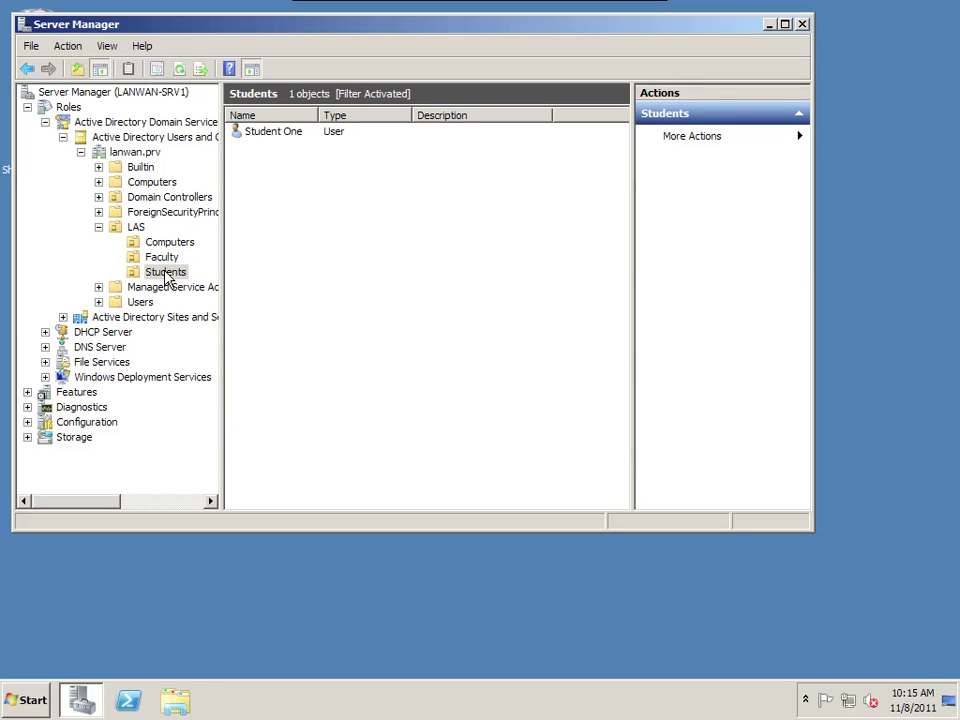
{"action": "left_click", "coordinate": [163, 244]}
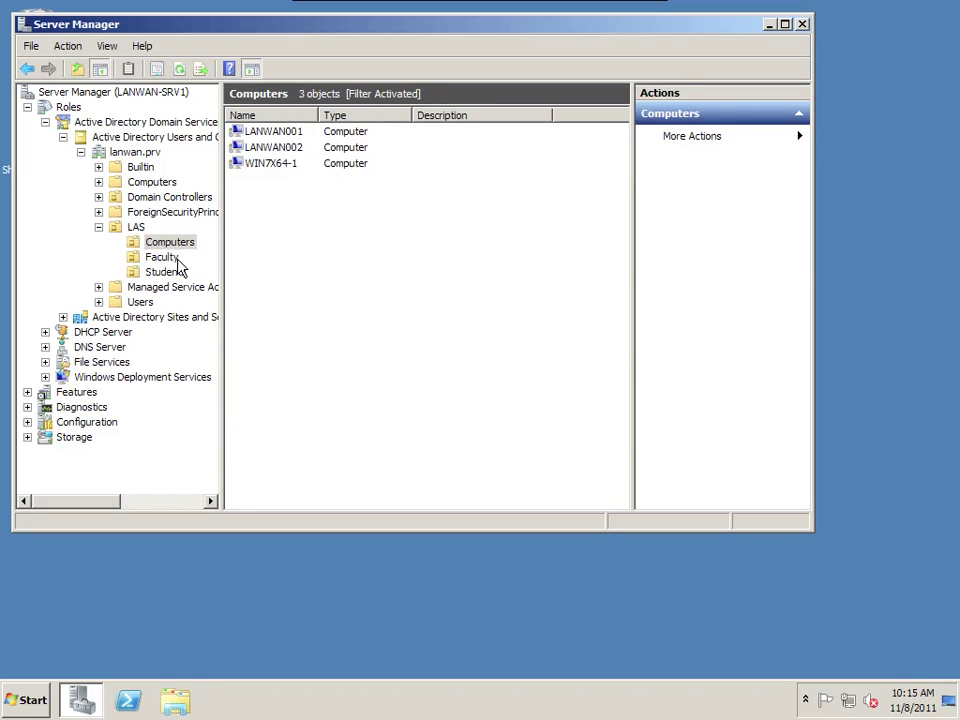
{"action": "left_click", "coordinate": [170, 243]}
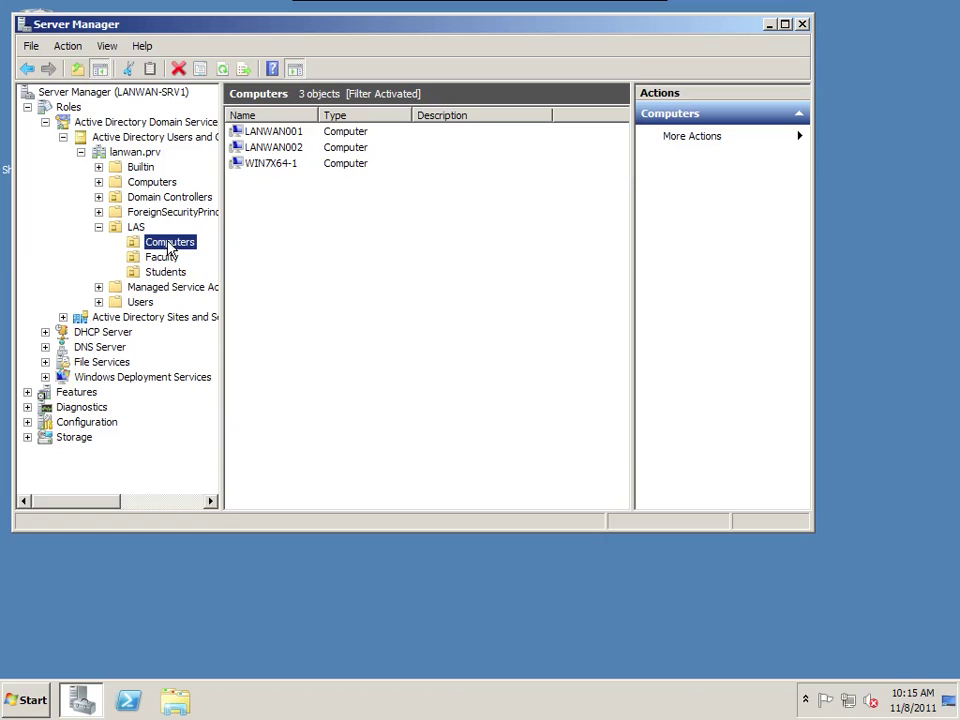
{"action": "left_click", "coordinate": [771, 25]}
Launch Group Policy Management from Administrative Tools and reposition its window.
{"action": "left_click", "coordinate": [40, 688]}
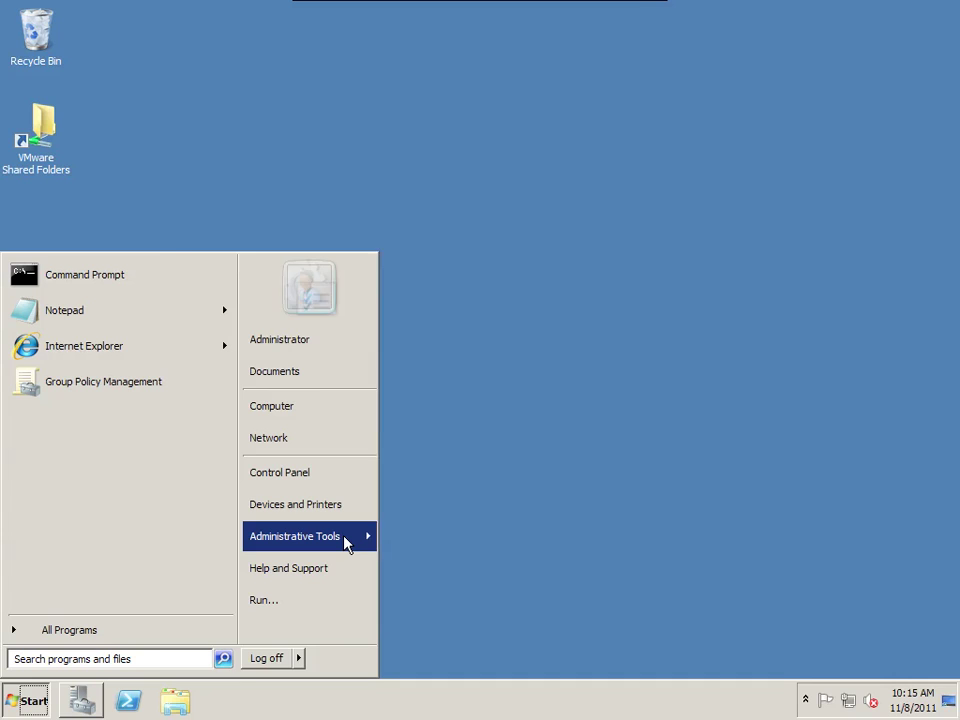
{"action": "mouse_move", "coordinate": [344, 546]}
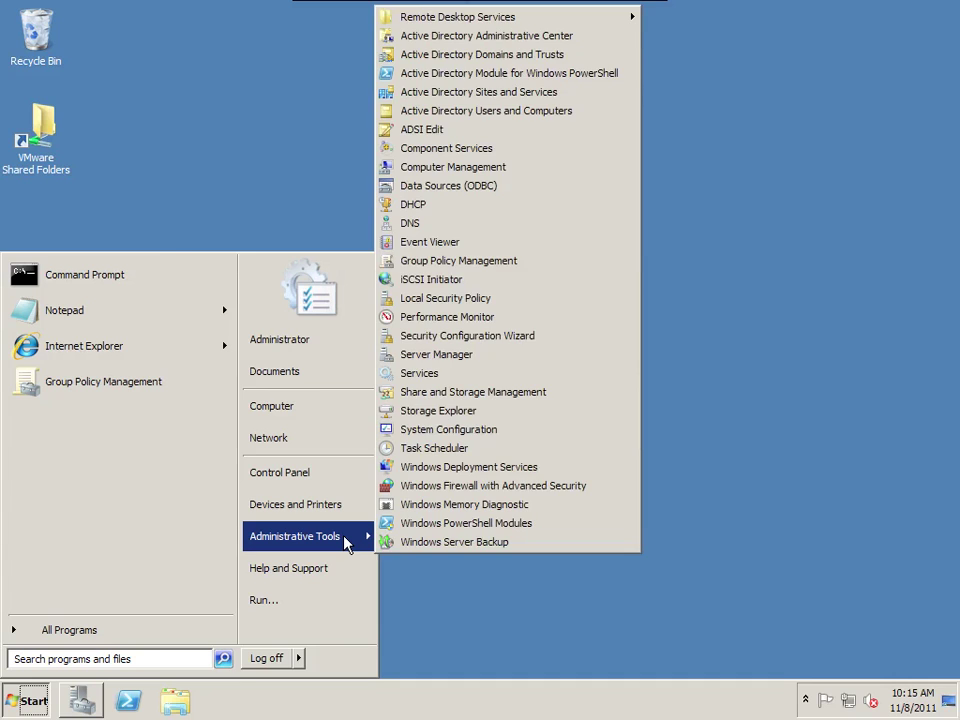
{"action": "left_click", "coordinate": [492, 266]}
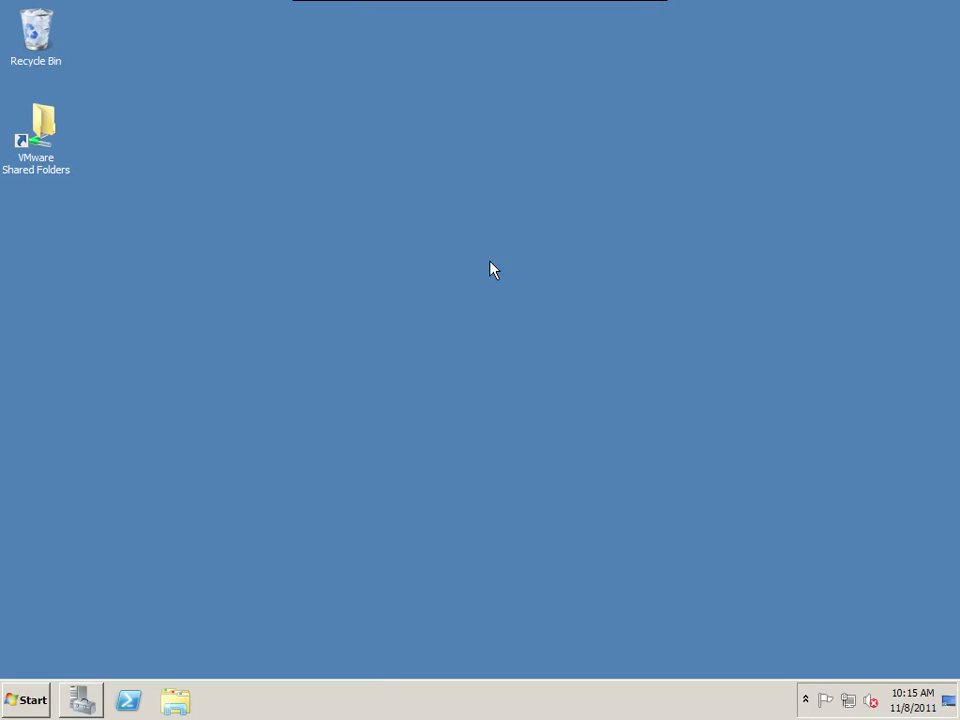
{"action": "left_click_drag", "start_coordinate": [483, 143], "coordinate": [412, 121]}
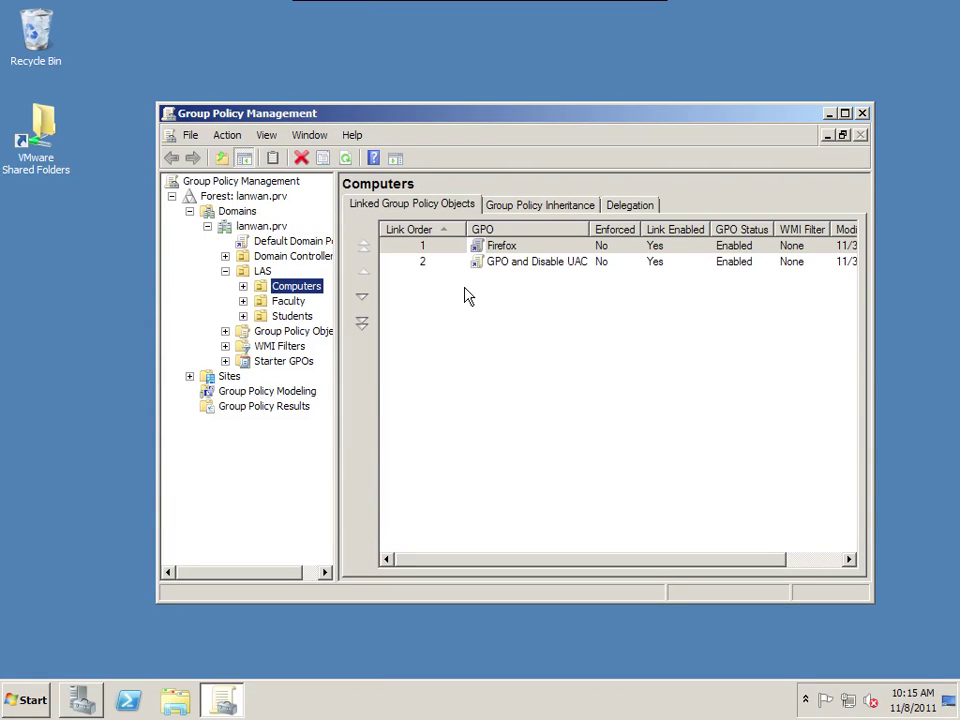
Open the Firefox GPO linked to the LAS Computers OU in the policy editor.
{"action": "left_click", "coordinate": [503, 248]}
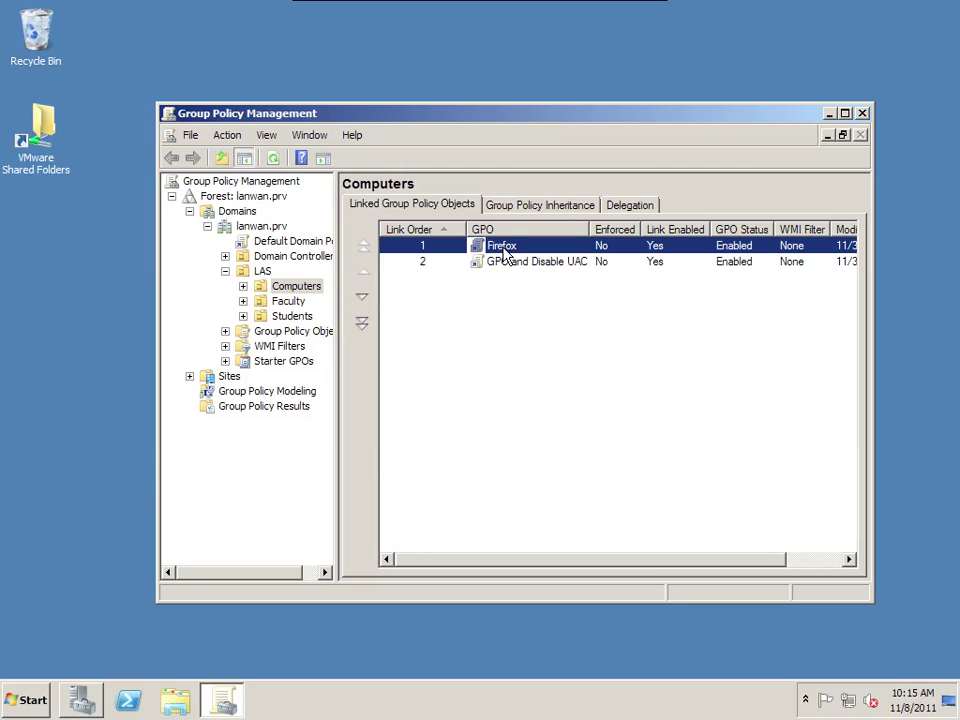
{"action": "left_click", "coordinate": [508, 266]}
{"action": "left_click", "coordinate": [508, 250]}
{"action": "right_click", "coordinate": [507, 248]}
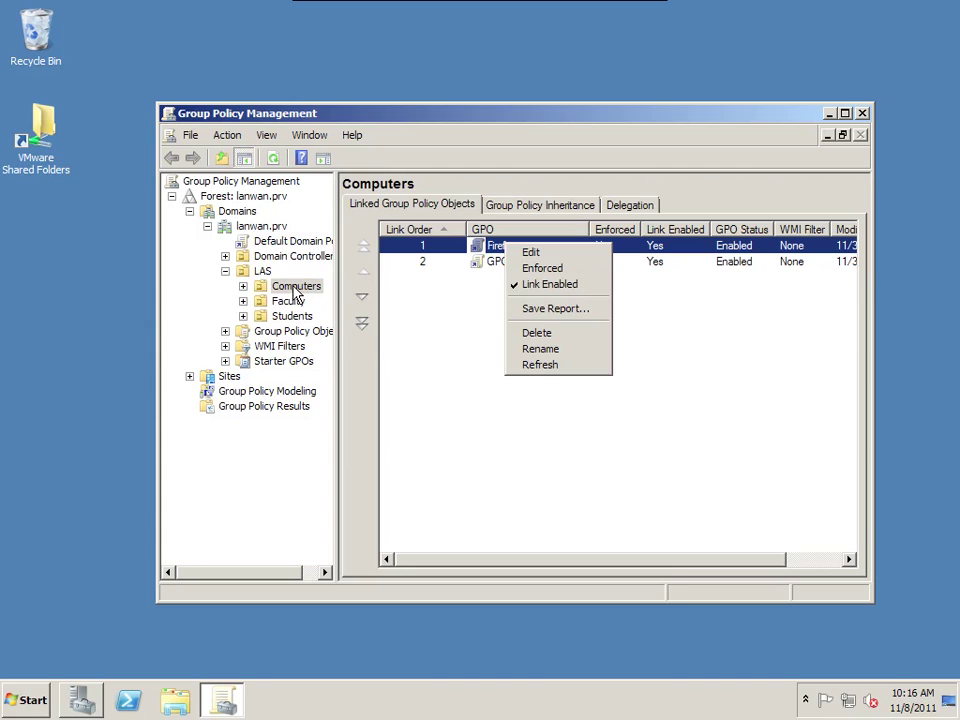
{"action": "left_click", "coordinate": [530, 253]}
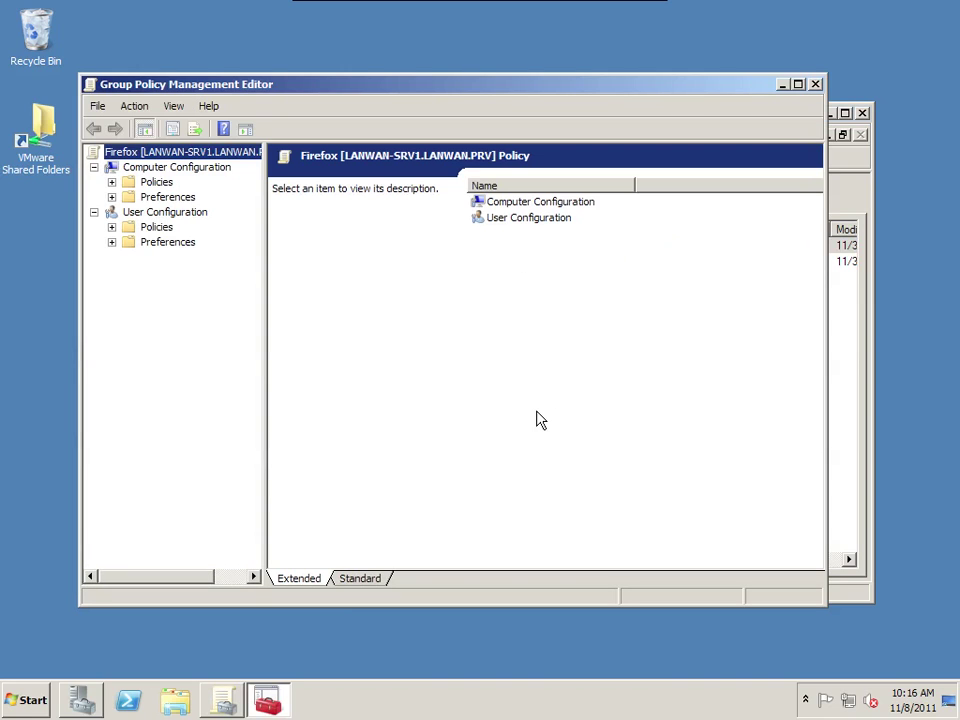
Check the assigned Firefox 7.0 package's source path under Software installation, then exit the editor.
{"action": "left_click", "coordinate": [111, 183]}
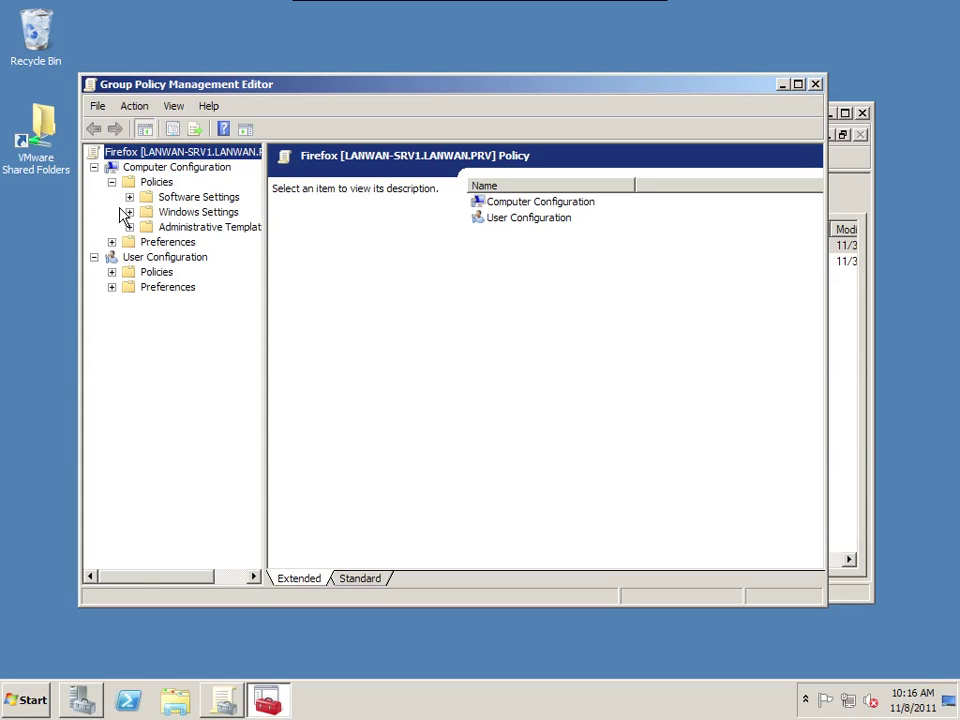
{"action": "left_click", "coordinate": [129, 197]}
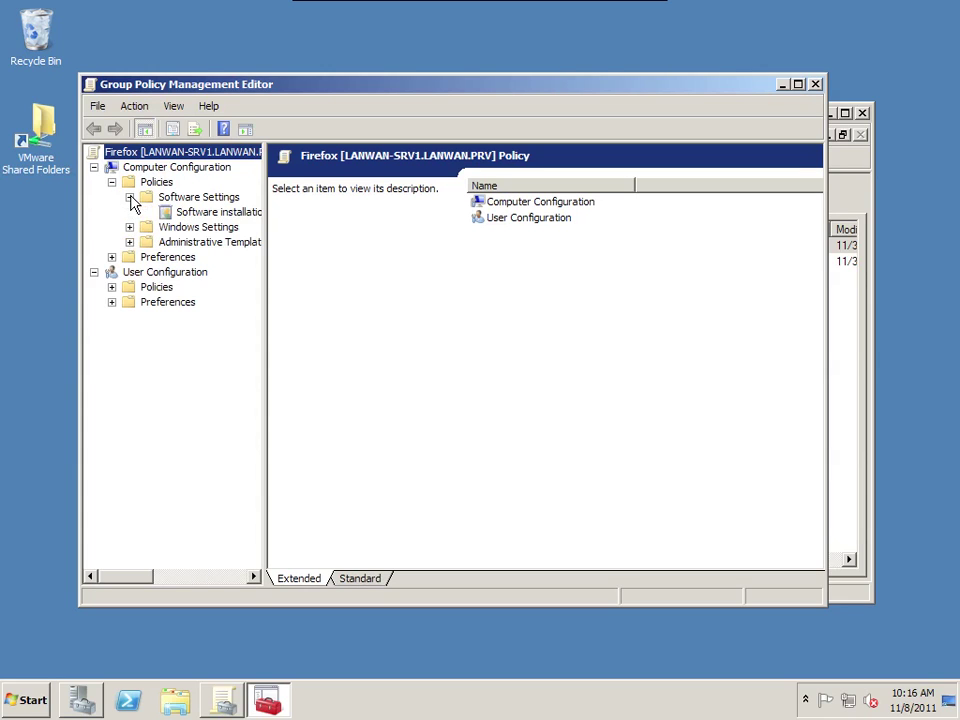
{"action": "left_click", "coordinate": [195, 212]}
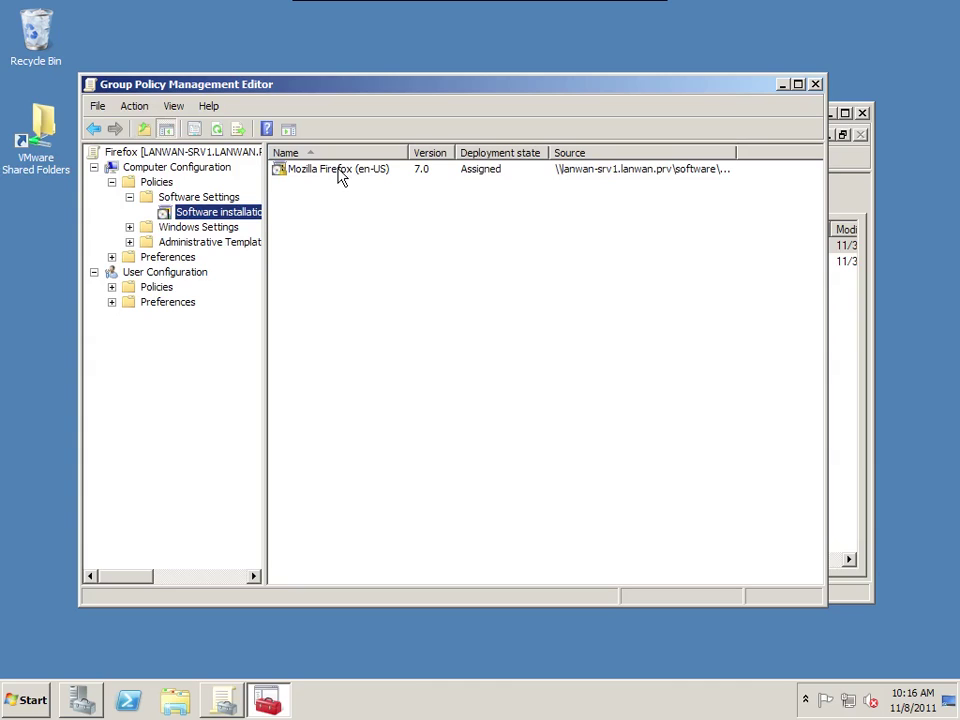
{"action": "left_click", "coordinate": [342, 177]}
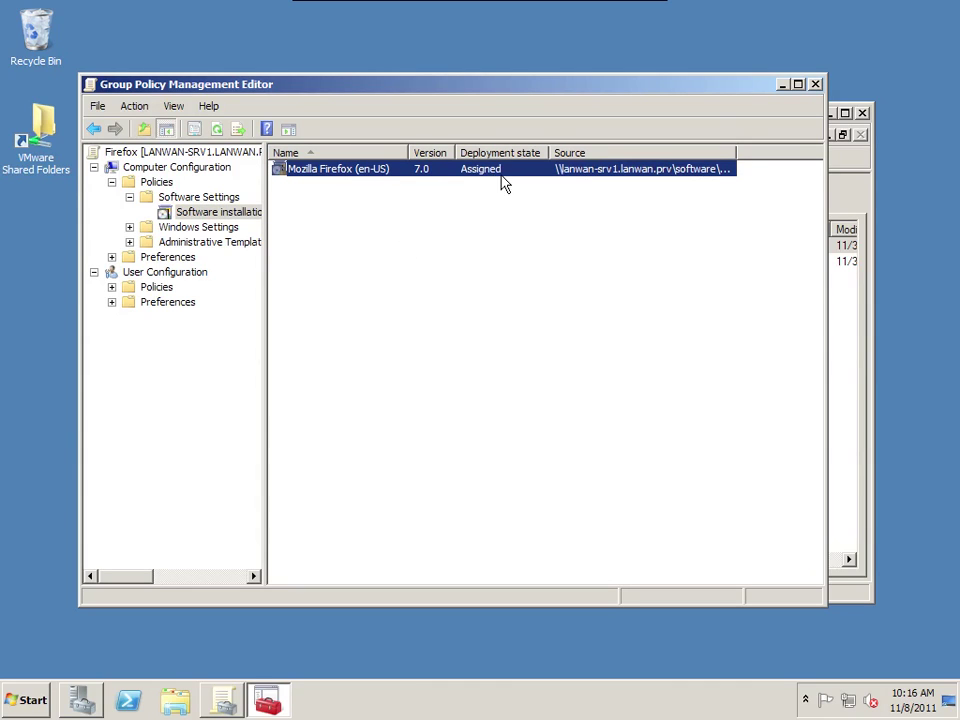
{"action": "left_click_drag", "start_coordinate": [736, 152], "coordinate": [900, 159]}
{"action": "left_click_drag", "start_coordinate": [815, 152], "coordinate": [876, 150]}
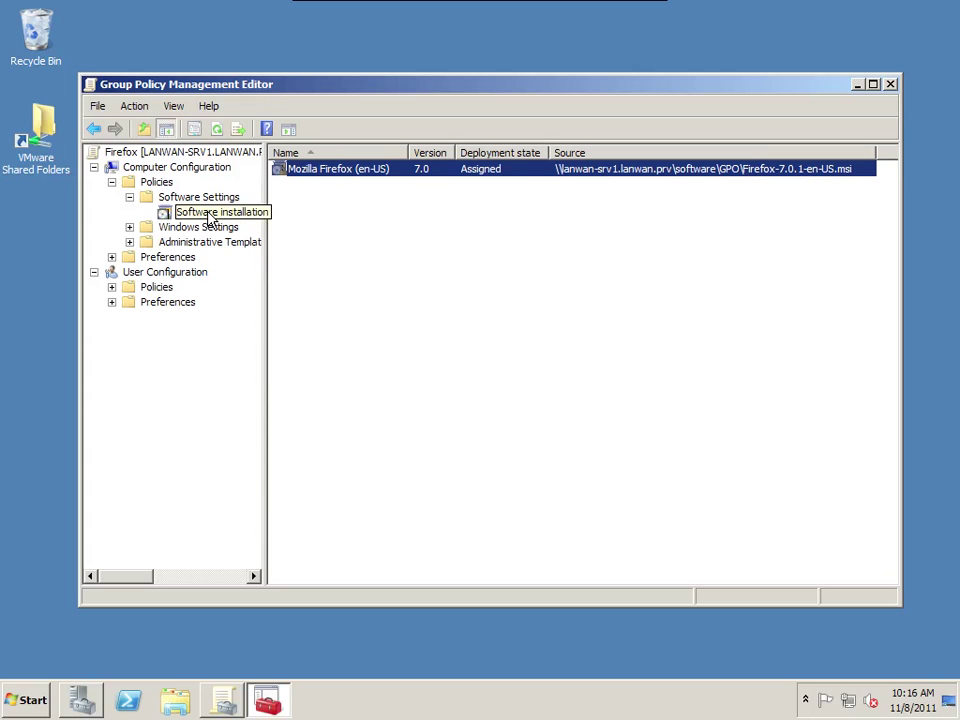
{"action": "left_click", "coordinate": [97, 106]}
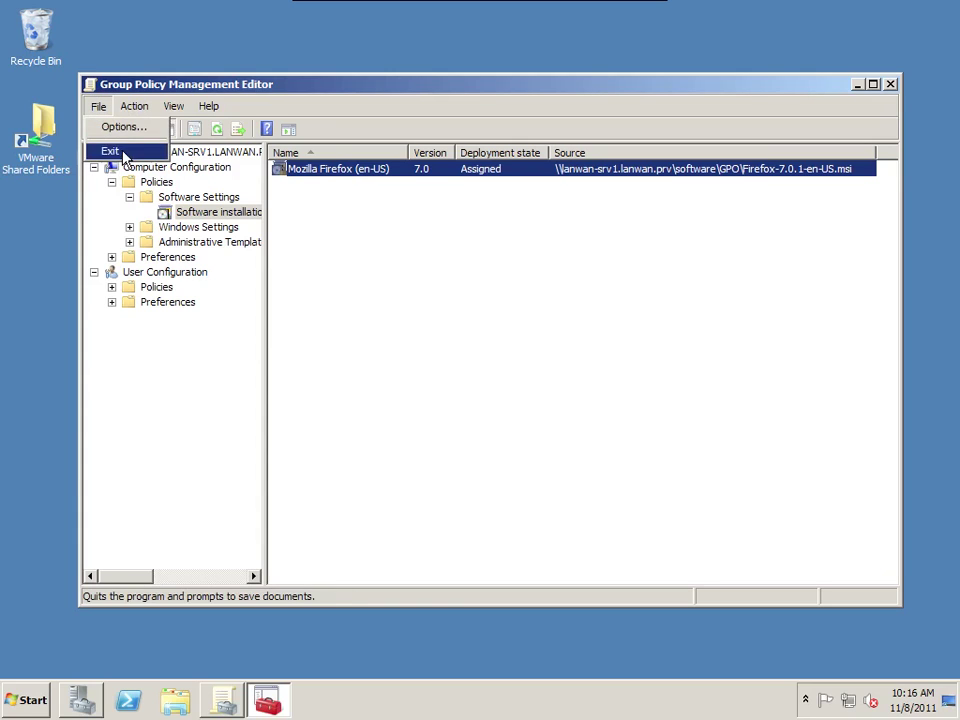
{"action": "left_click", "coordinate": [107, 150]}
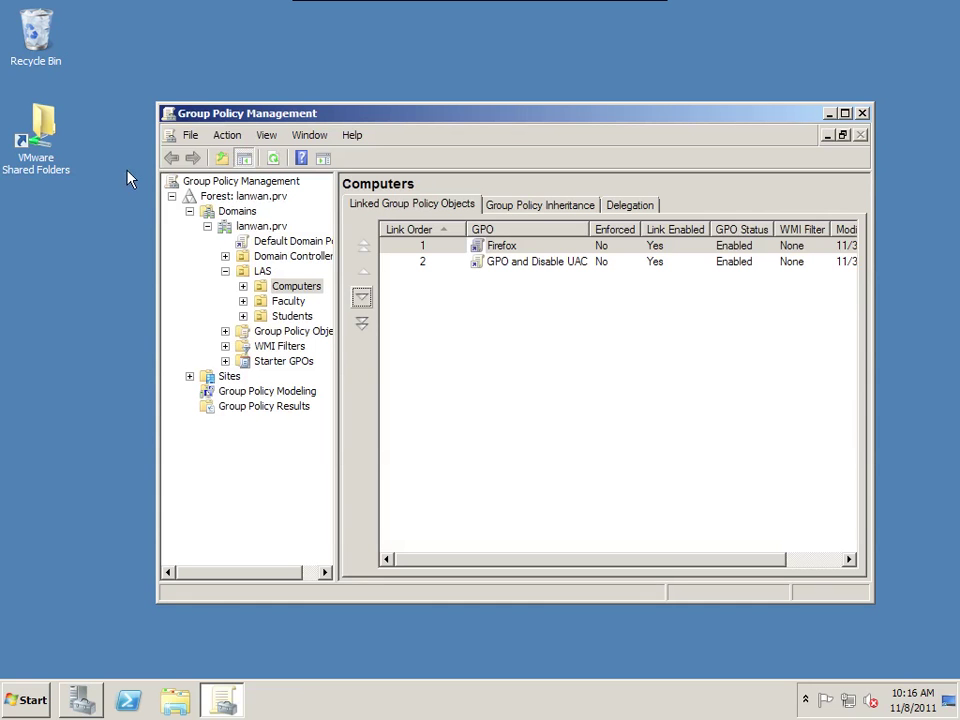
Edit the GPO and Disable UAC policy from the Computers OU's linked GPO list.
{"action": "left_click", "coordinate": [503, 264]}
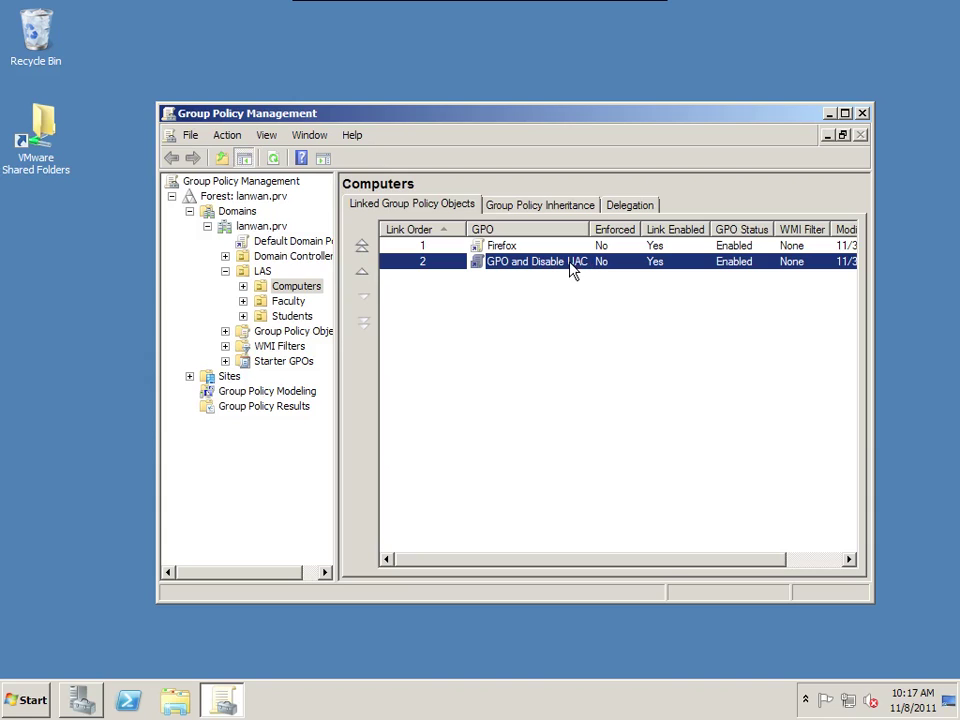
{"action": "right_click", "coordinate": [540, 266]}
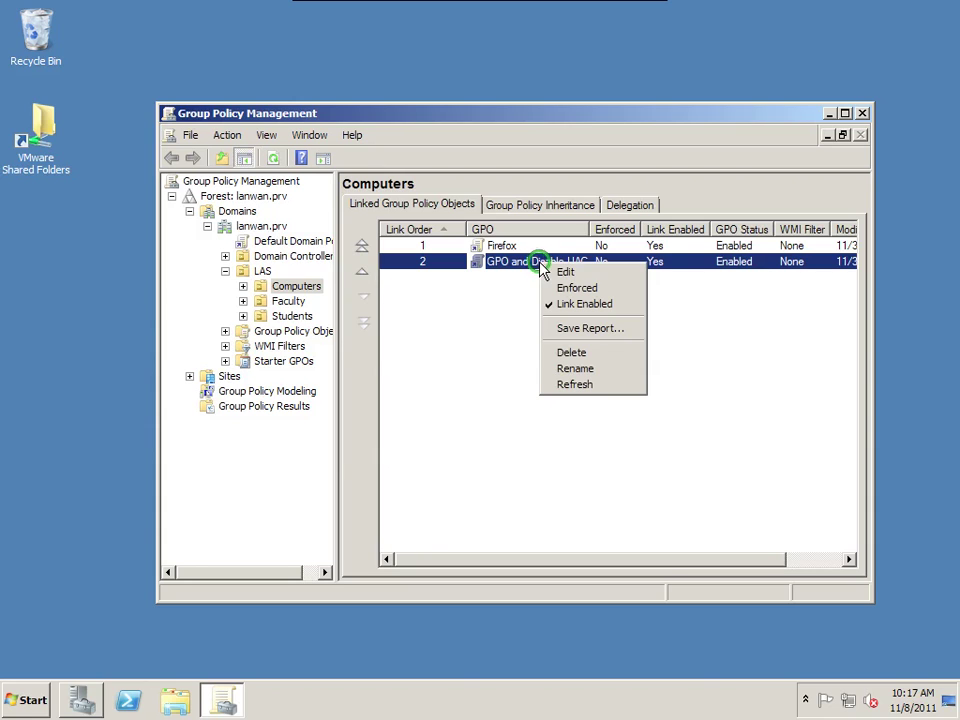
{"action": "left_click", "coordinate": [565, 275]}
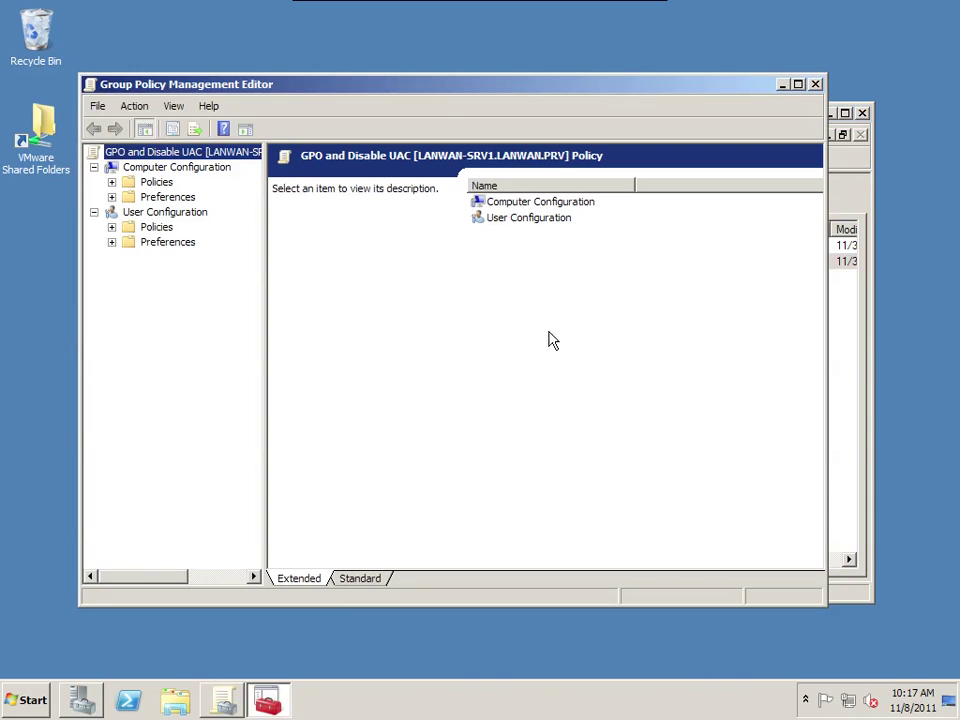
Navigate to Windows Settings > Security Settings > Local Policies > Security Options.
{"action": "left_click", "coordinate": [112, 183]}
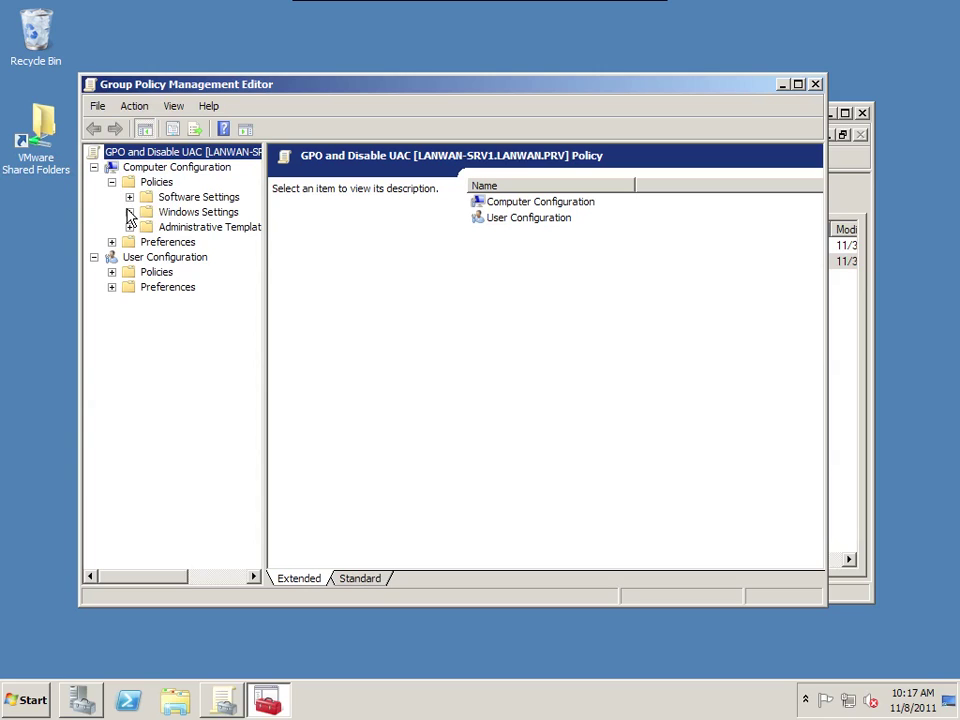
{"action": "left_click", "coordinate": [129, 212]}
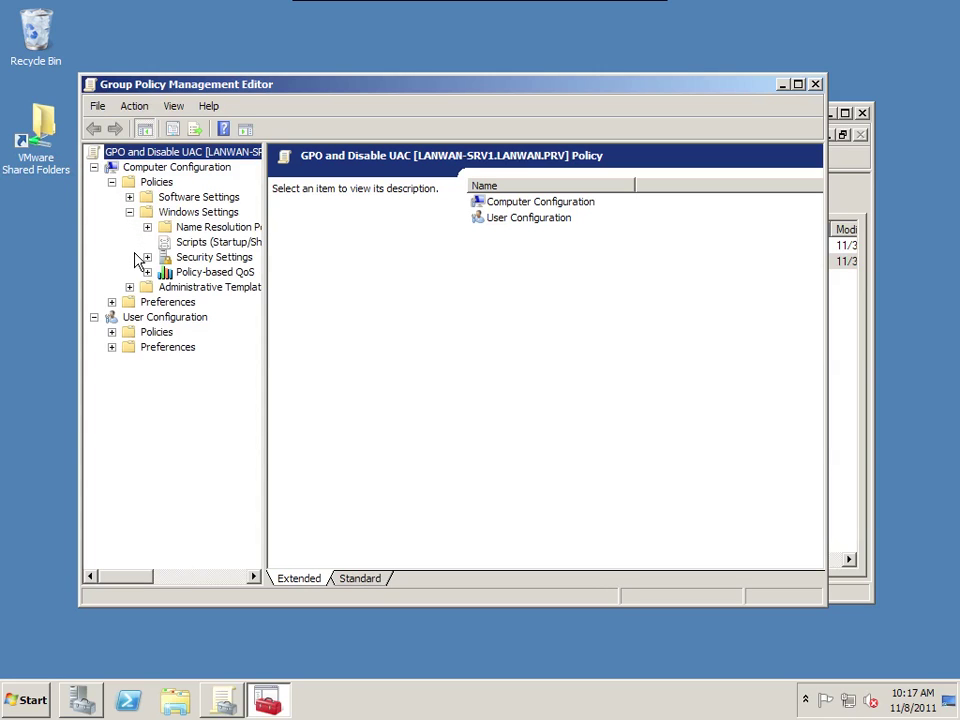
{"action": "left_click", "coordinate": [162, 258]}
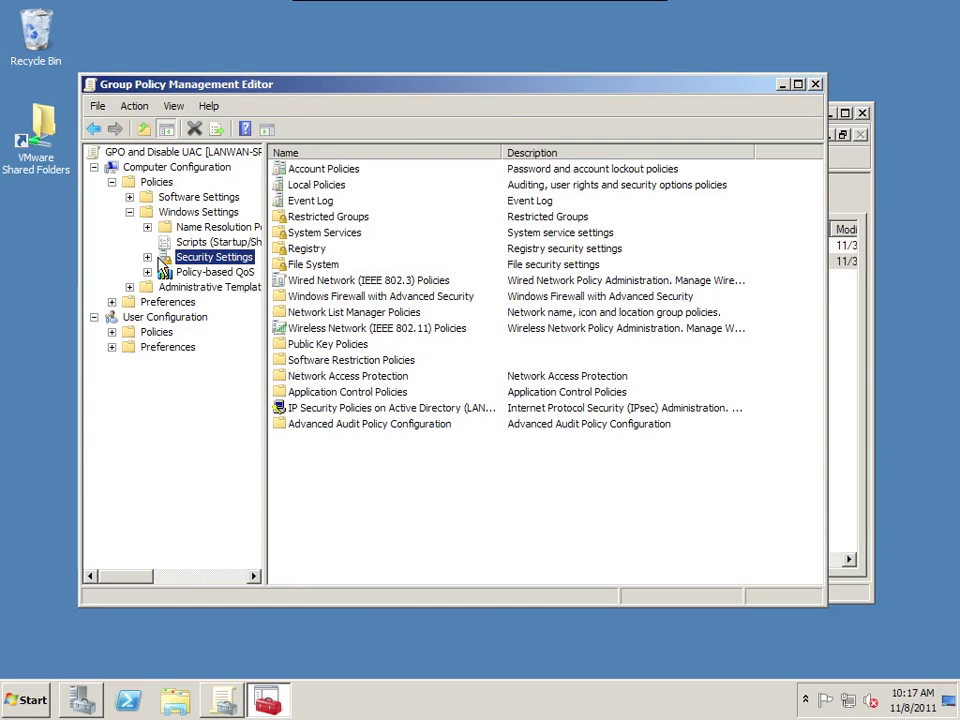
{"action": "left_click", "coordinate": [148, 258]}
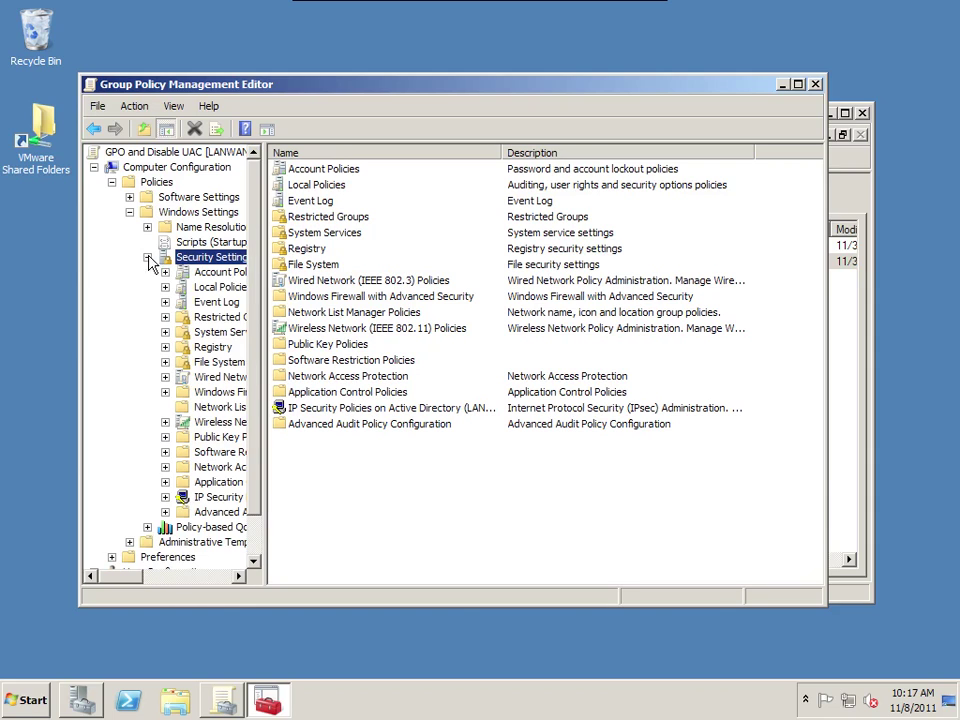
{"action": "left_click", "coordinate": [205, 287]}
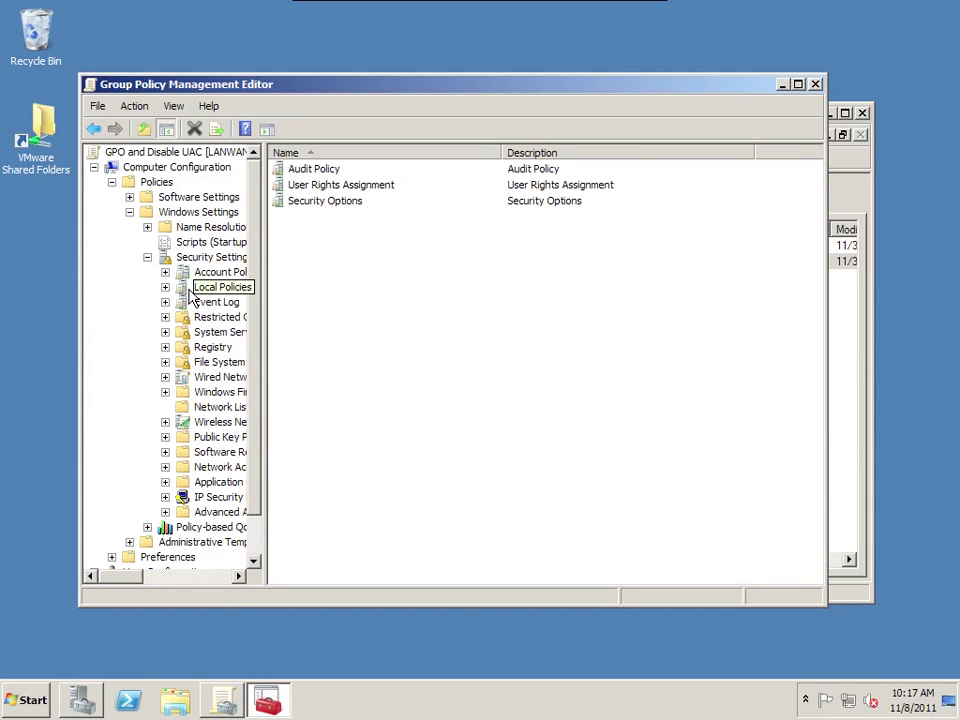
{"action": "left_click", "coordinate": [165, 287]}
{"action": "left_click", "coordinate": [218, 331]}
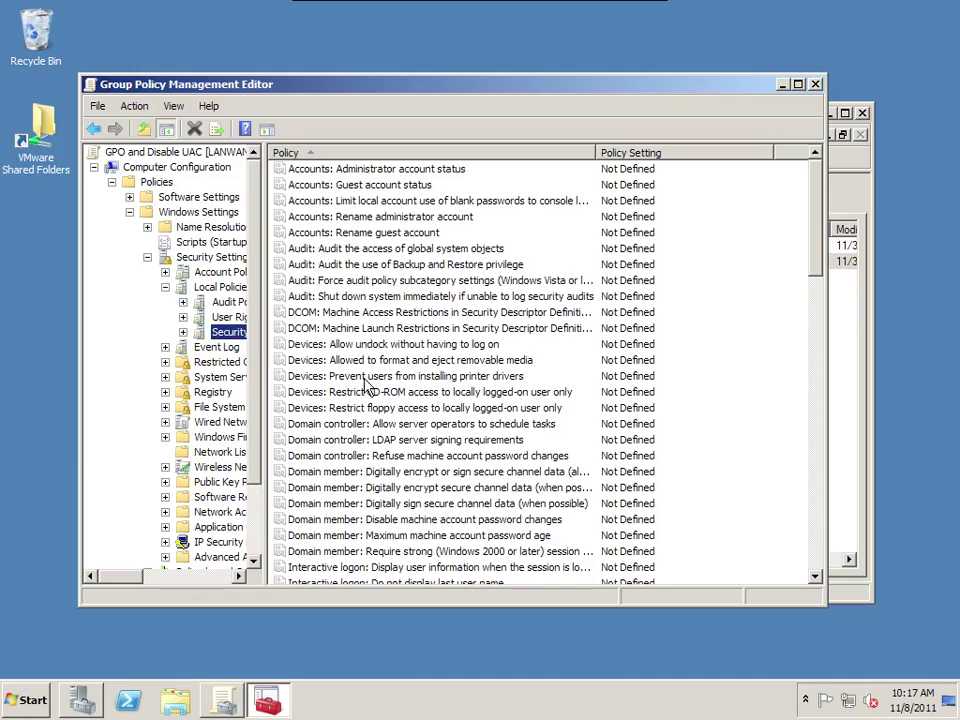
Find and open the User Account Control admin elevation prompt behaviour policy.
{"action": "scroll", "coordinate": [557, 418], "scroll_direction": "down", "scroll_amount": 2}
{"action": "scroll", "coordinate": [557, 418], "scroll_direction": "up", "scroll_amount": 2}
{"action": "left_click", "coordinate": [555, 410]}
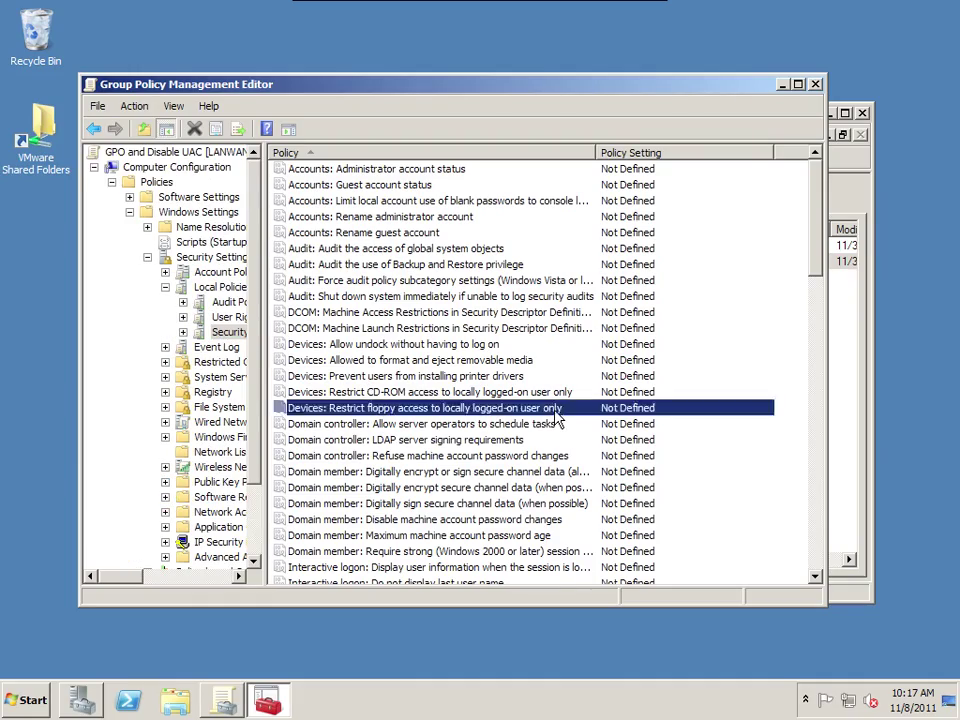
{"action": "scroll", "coordinate": [557, 418], "scroll_direction": "down", "scroll_amount": 20}
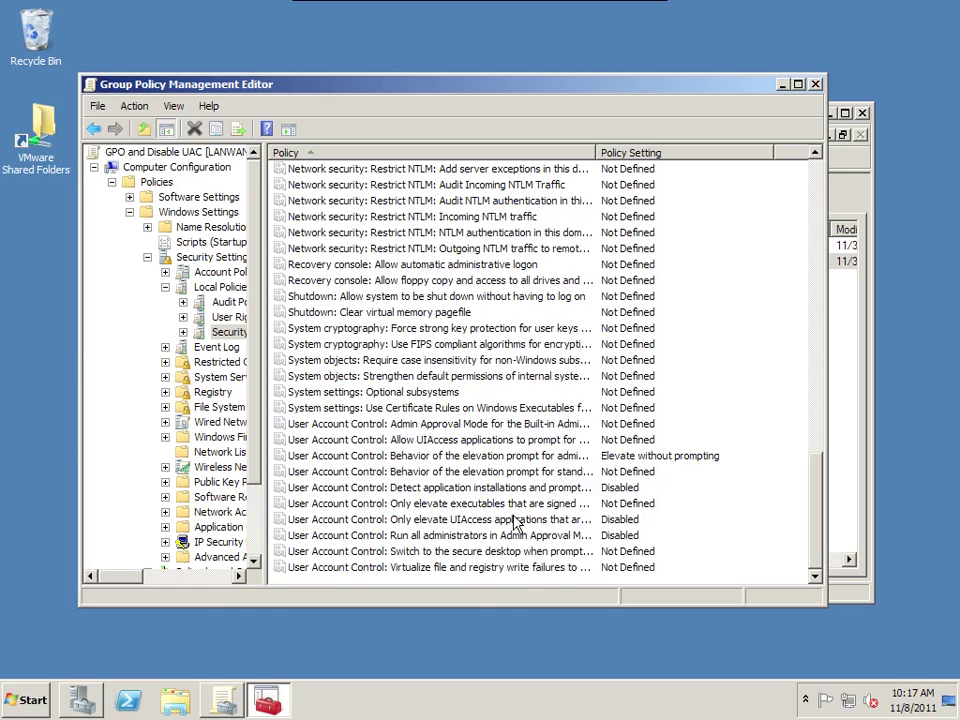
{"action": "left_click", "coordinate": [485, 456]}
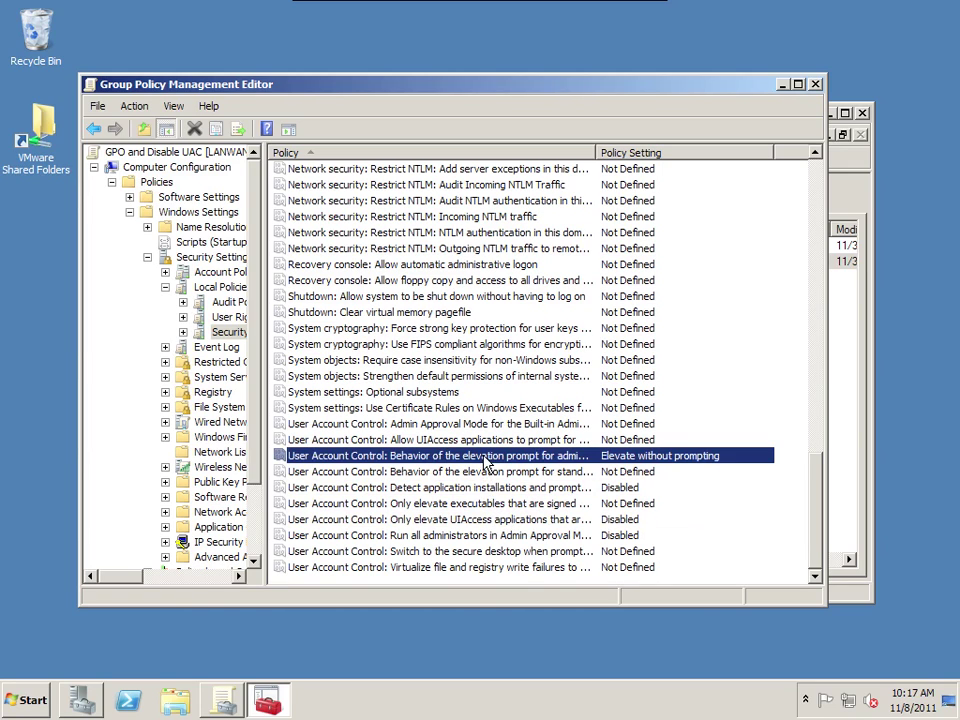
{"action": "left_click_drag", "start_coordinate": [597, 152], "coordinate": [646, 152]}
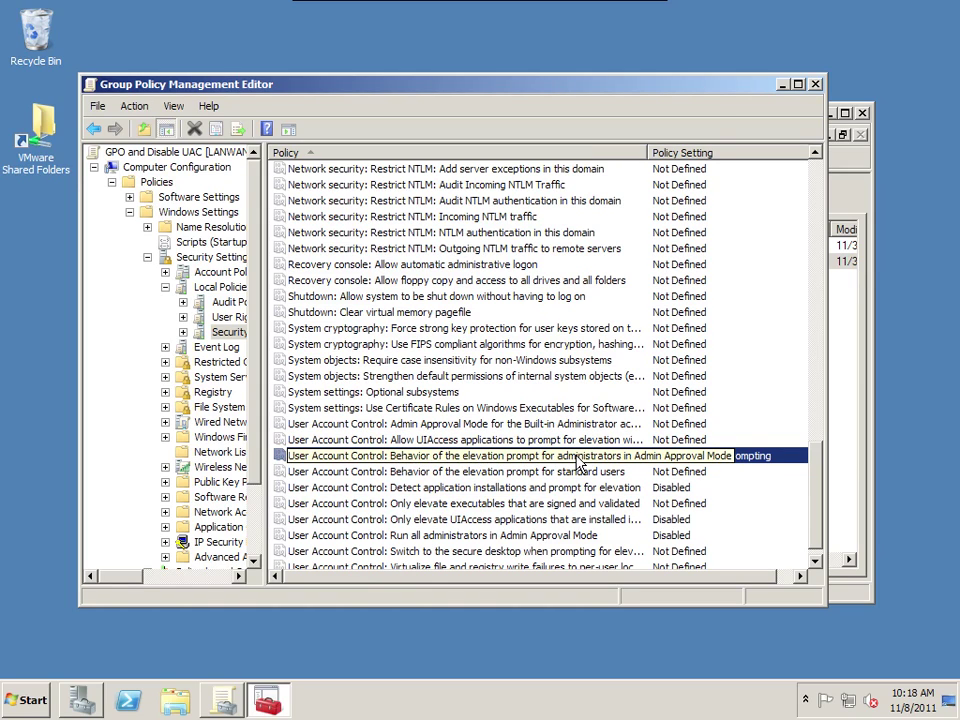
{"action": "double_click", "coordinate": [577, 458]}
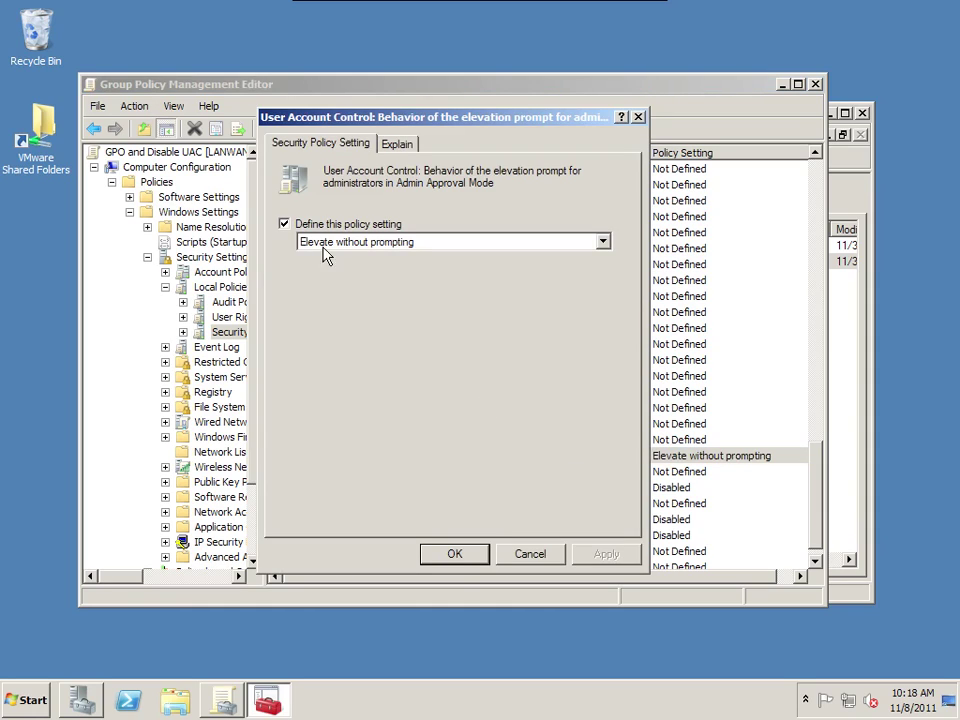
Keep the admin elevation prompt set to Elevate without prompting.
{"action": "left_click", "coordinate": [353, 243]}
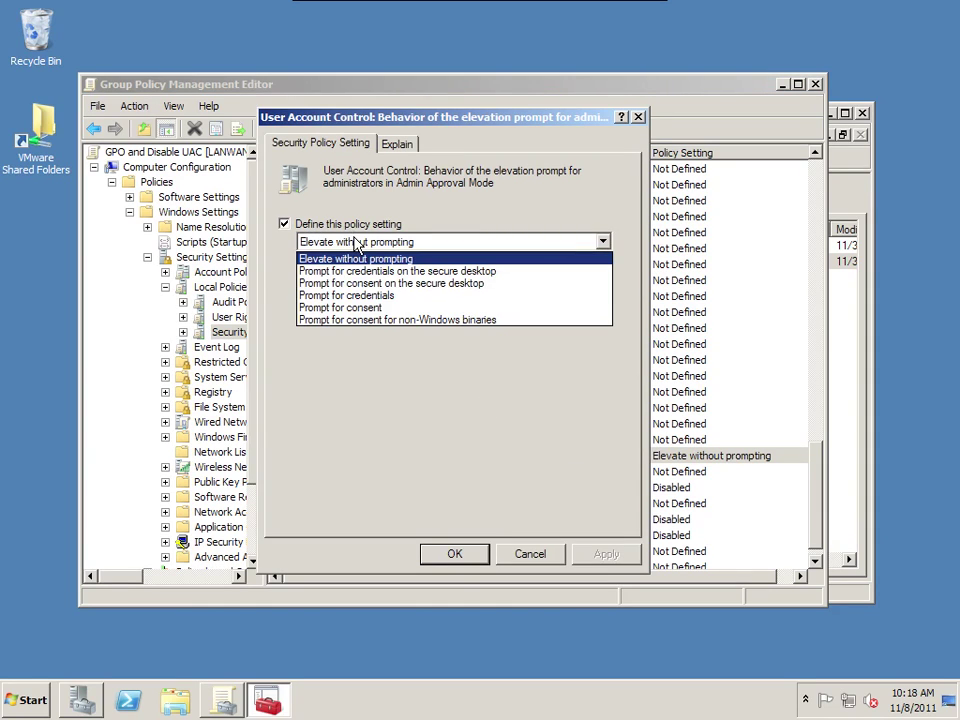
{"action": "left_click", "coordinate": [377, 257]}
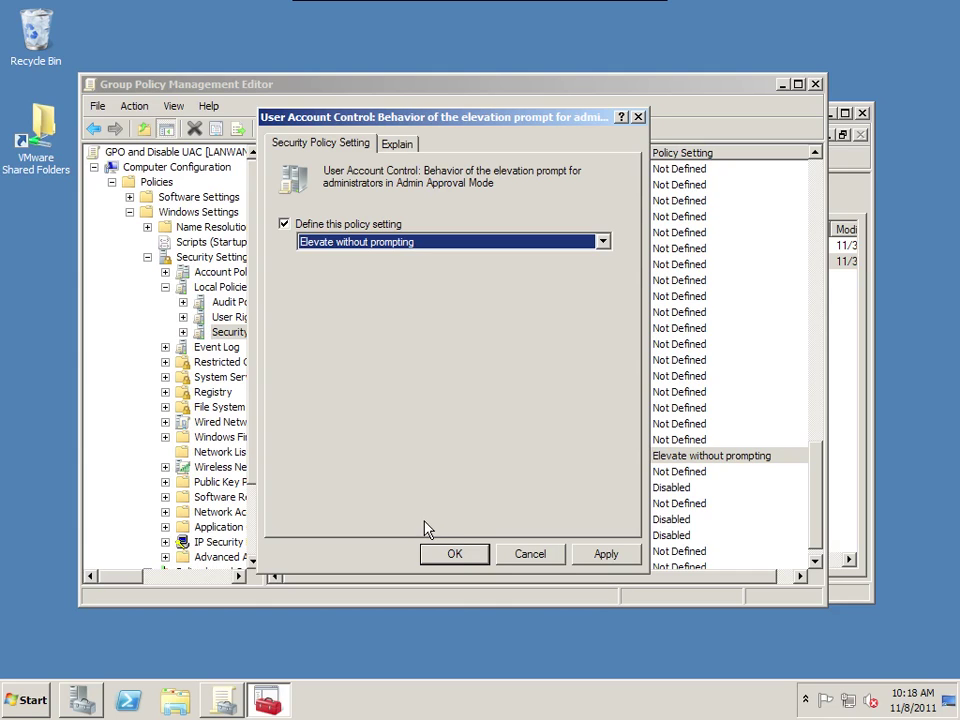
{"action": "left_click", "coordinate": [458, 553]}
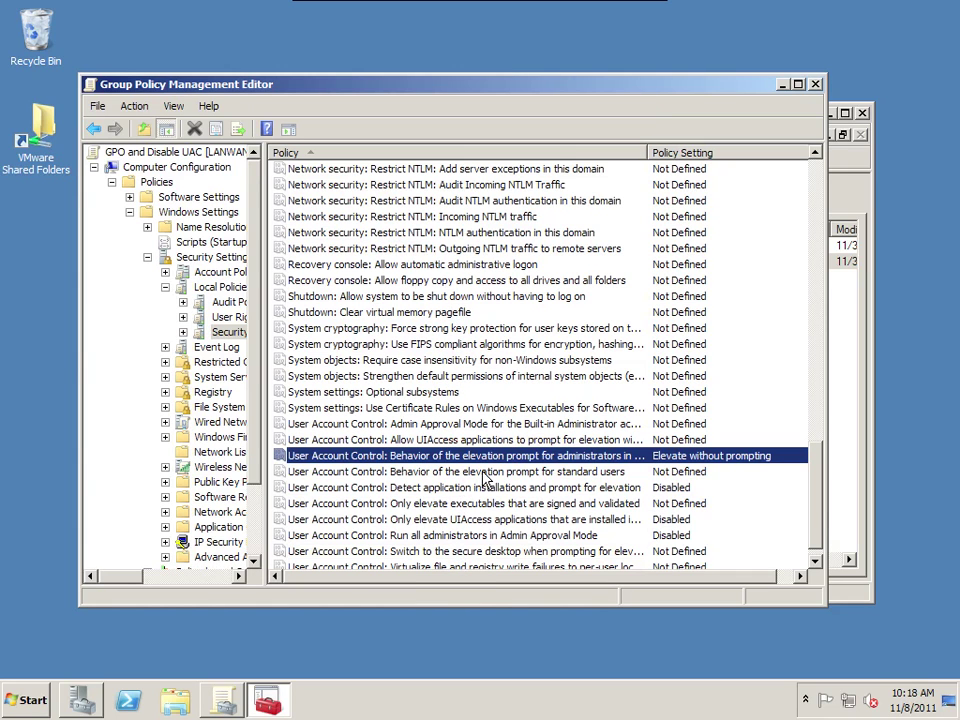
Confirm Detect application installations and UIAccess secure locations UAC policies are Disabled.
{"action": "double_click", "coordinate": [488, 487]}
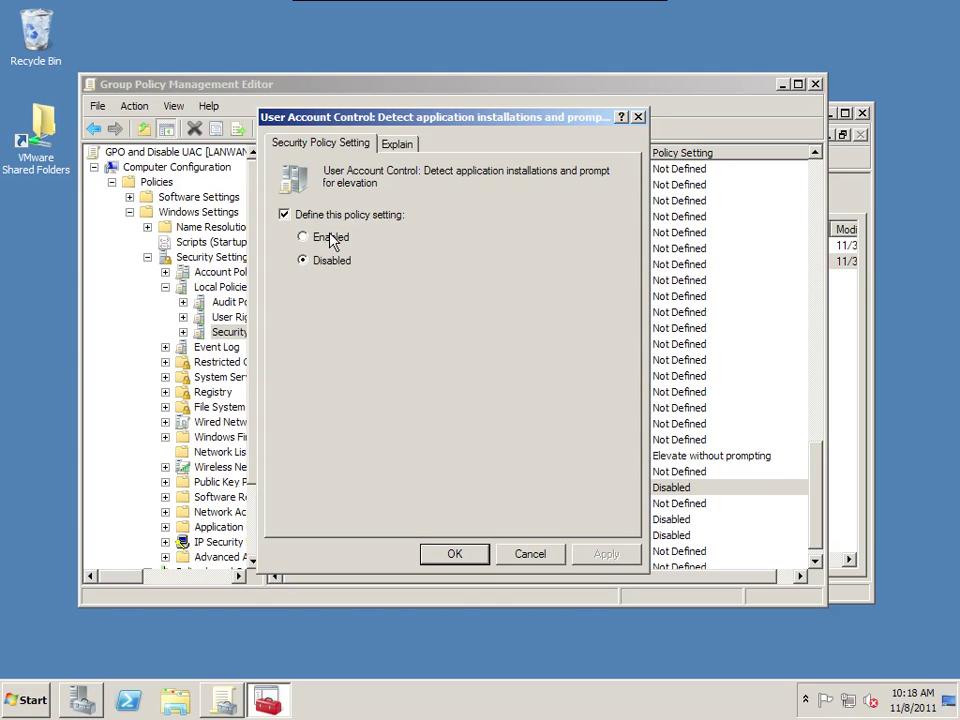
{"action": "left_click", "coordinate": [470, 557]}
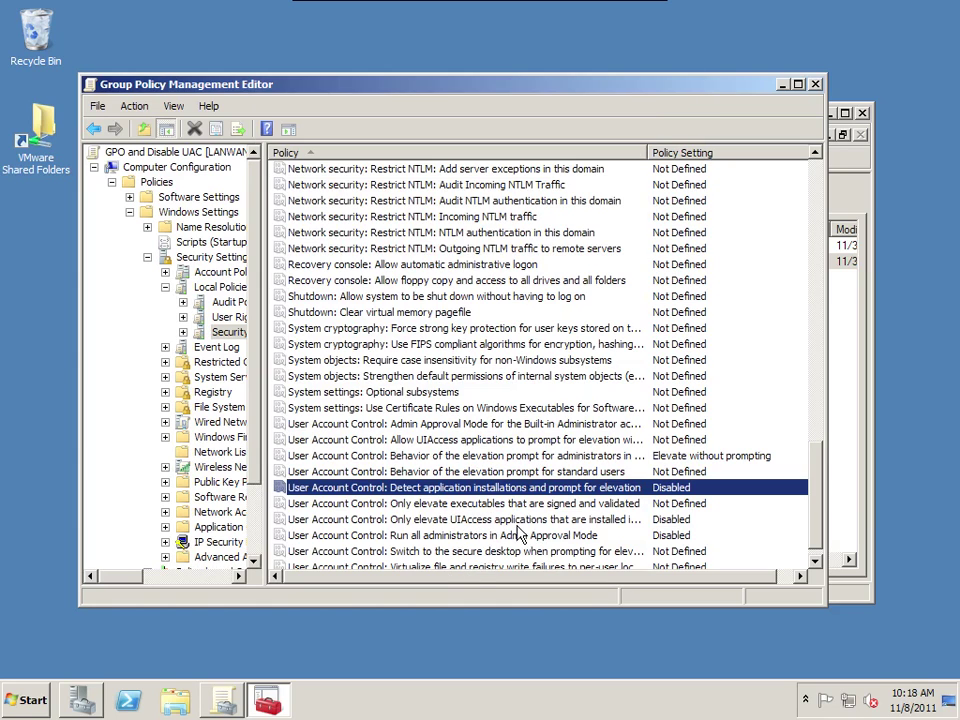
{"action": "double_click", "coordinate": [518, 522]}
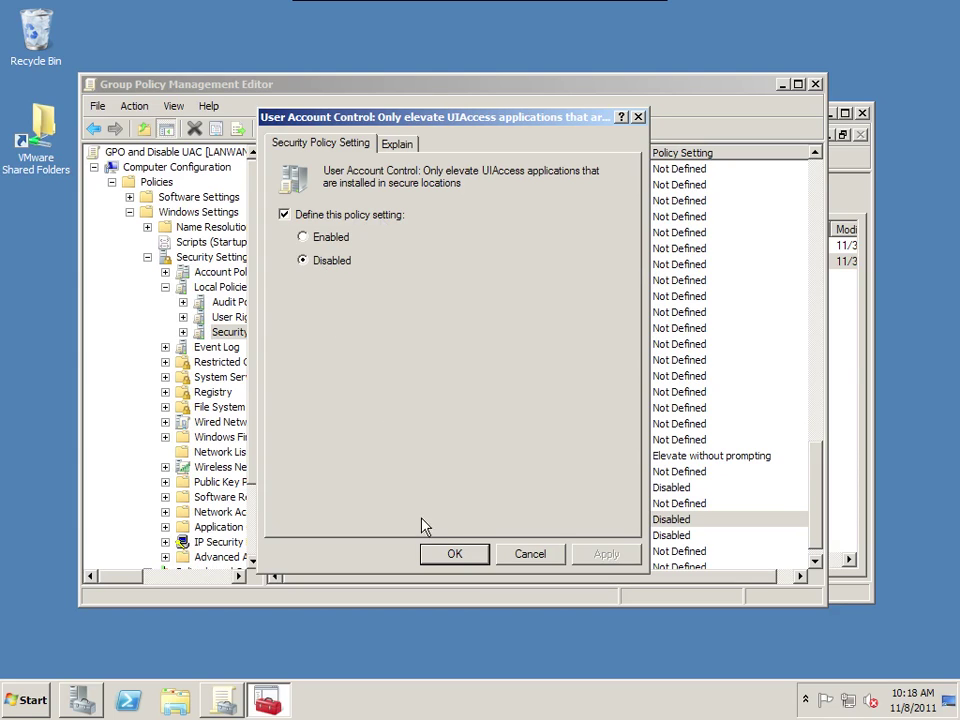
{"action": "left_click", "coordinate": [458, 554]}
Confirm Run all administrators in Admin Approval Mode is Disabled and close the editor.
{"action": "left_click", "coordinate": [478, 537]}
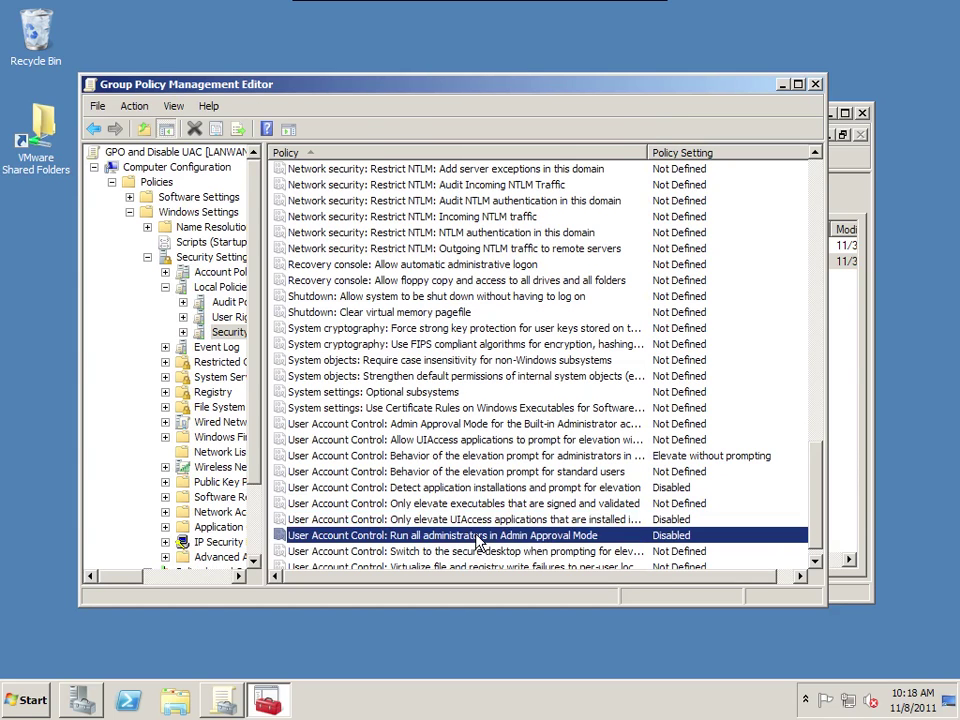
{"action": "double_click", "coordinate": [478, 537]}
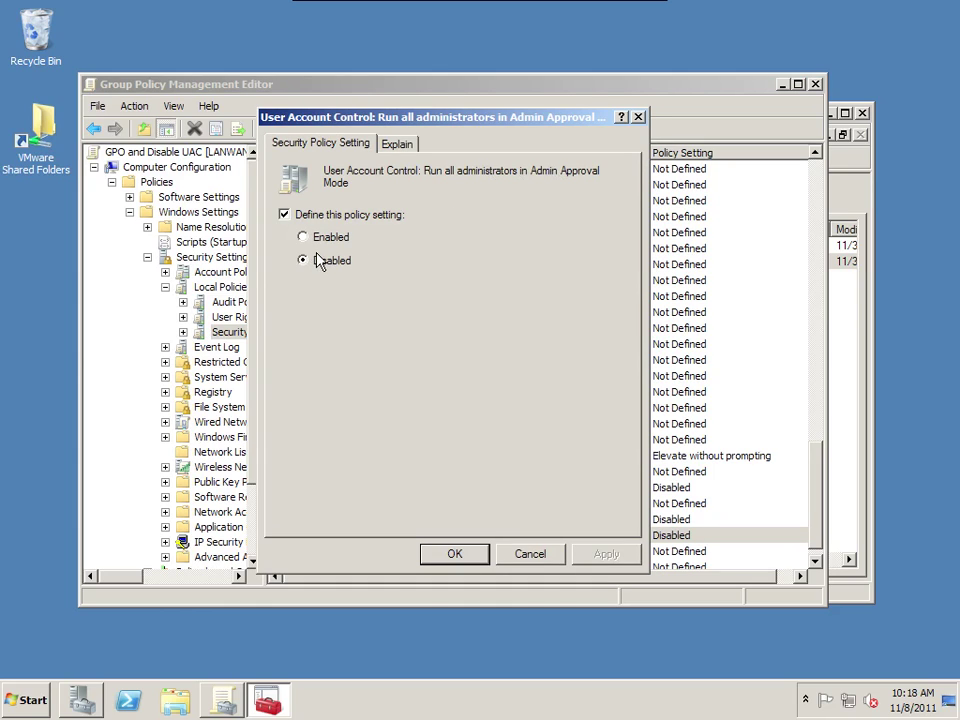
{"action": "left_click", "coordinate": [456, 555]}
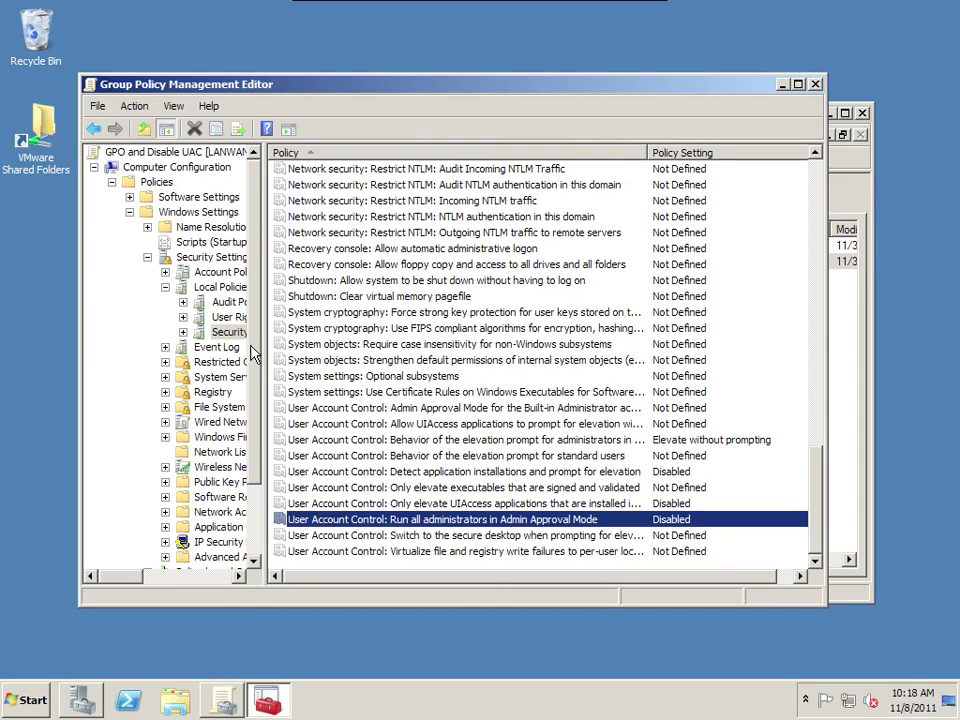
{"action": "left_click_drag", "start_coordinate": [264, 345], "coordinate": [303, 352]}
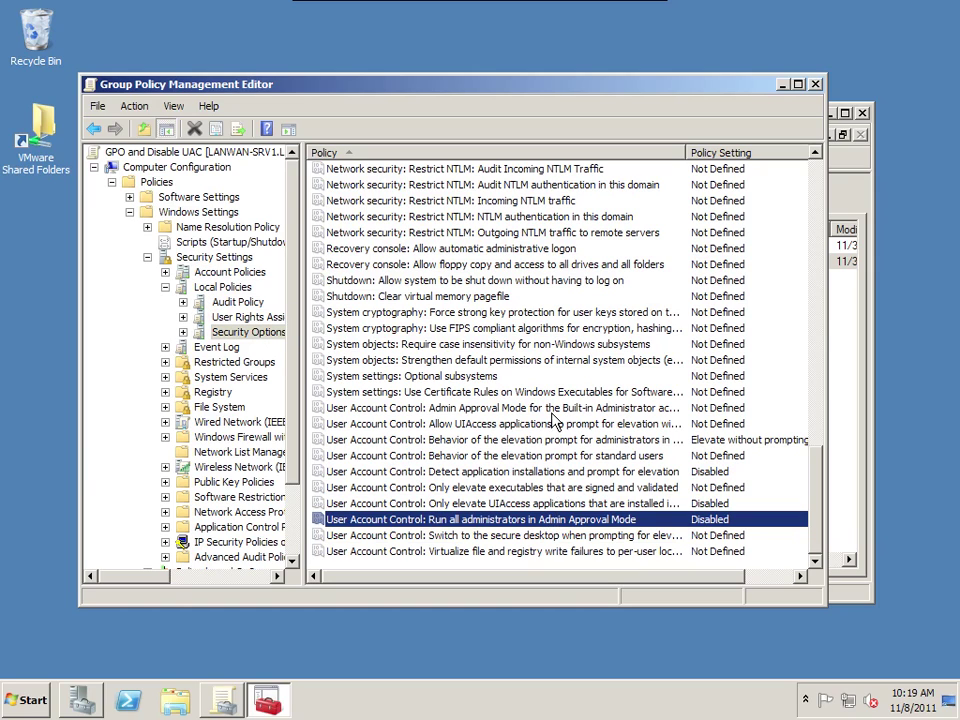
{"action": "double_click", "coordinate": [90, 88]}
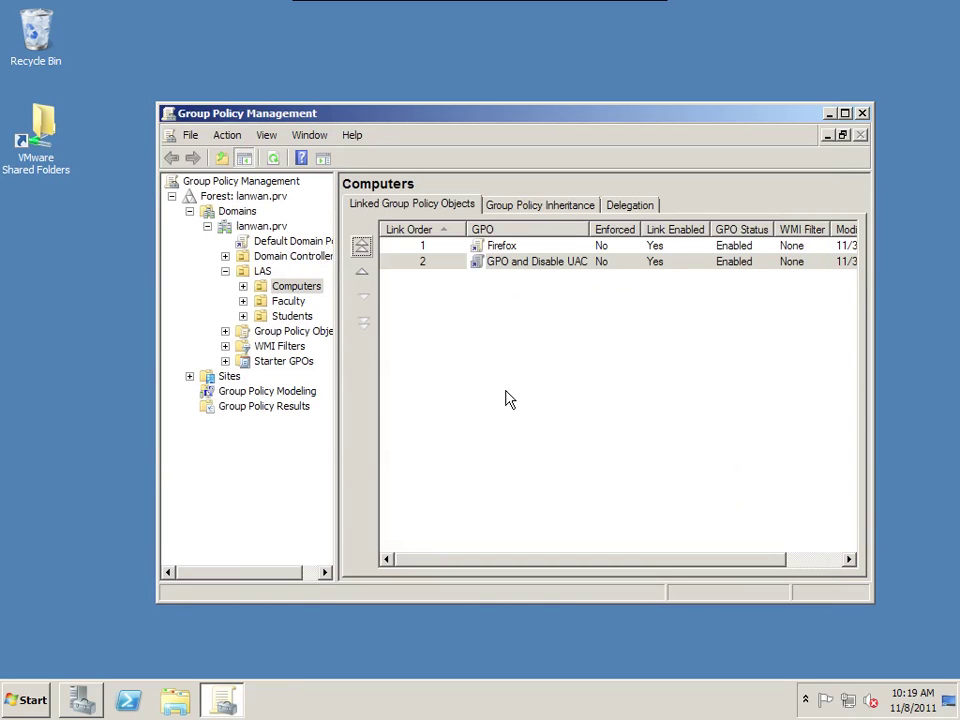
Create a GPO named 7-ZIP linked to Computers as link order 3, then edit it.
{"action": "left_click", "coordinate": [508, 247]}
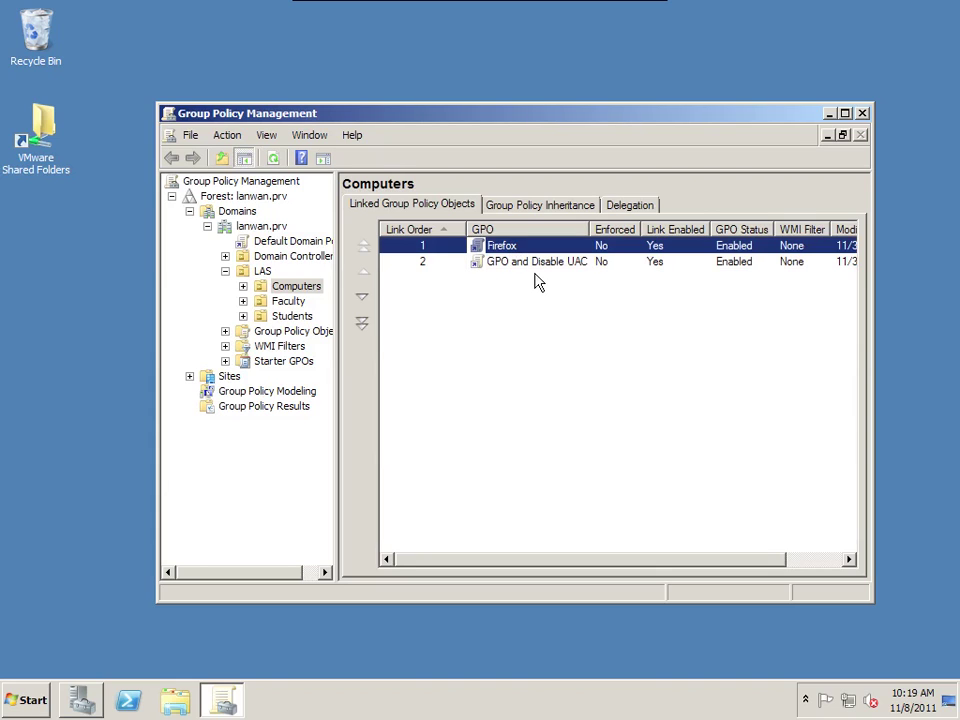
{"action": "left_click", "coordinate": [445, 318]}
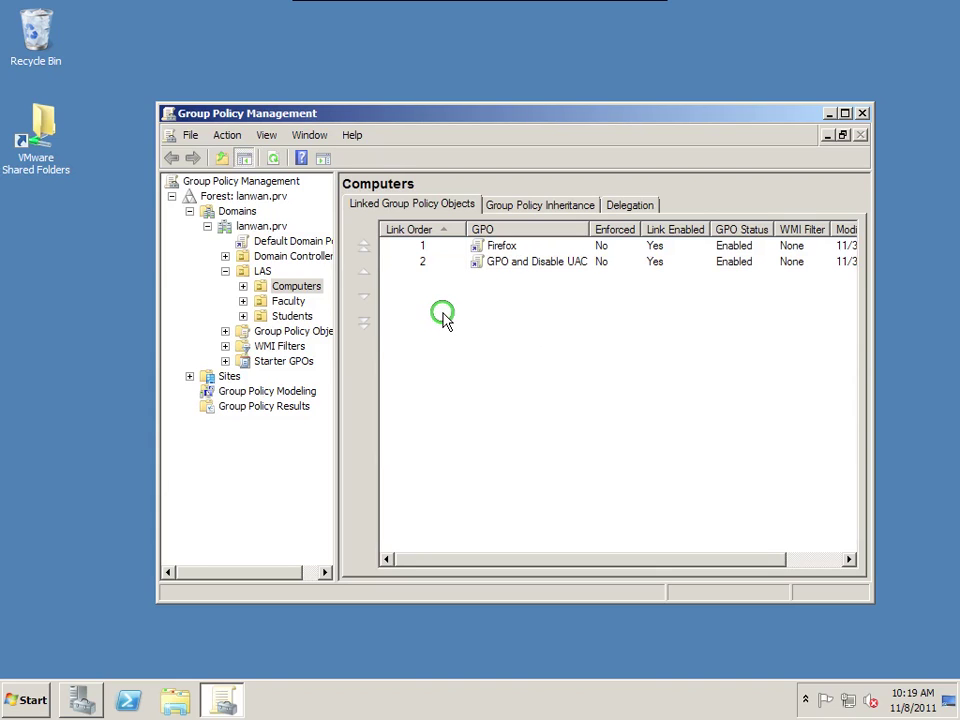
{"action": "right_click", "coordinate": [298, 288]}
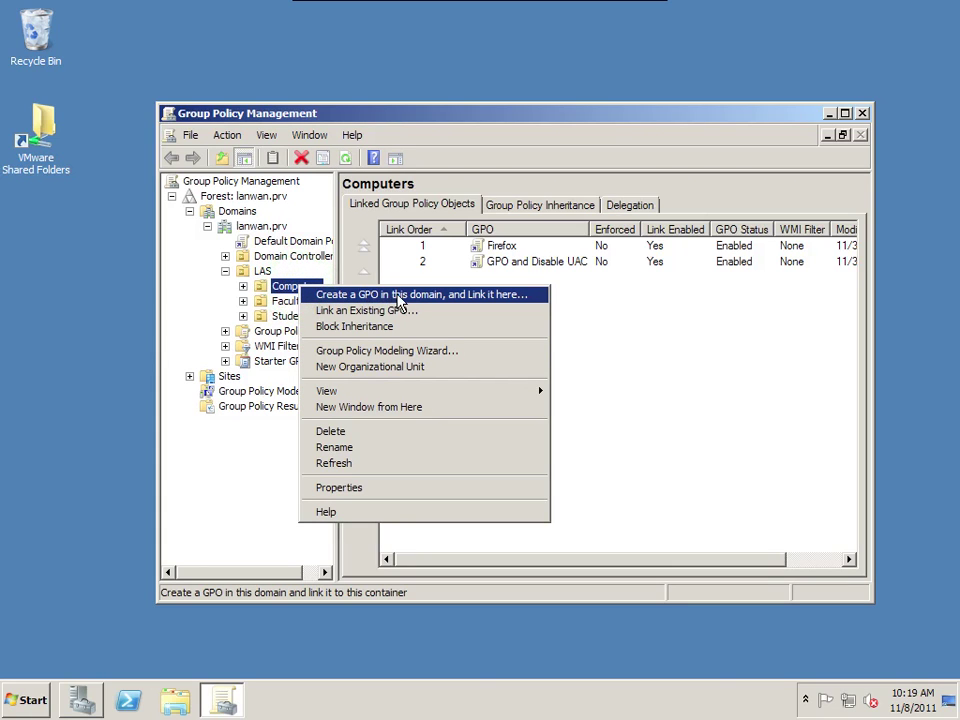
{"action": "left_click", "coordinate": [478, 298]}
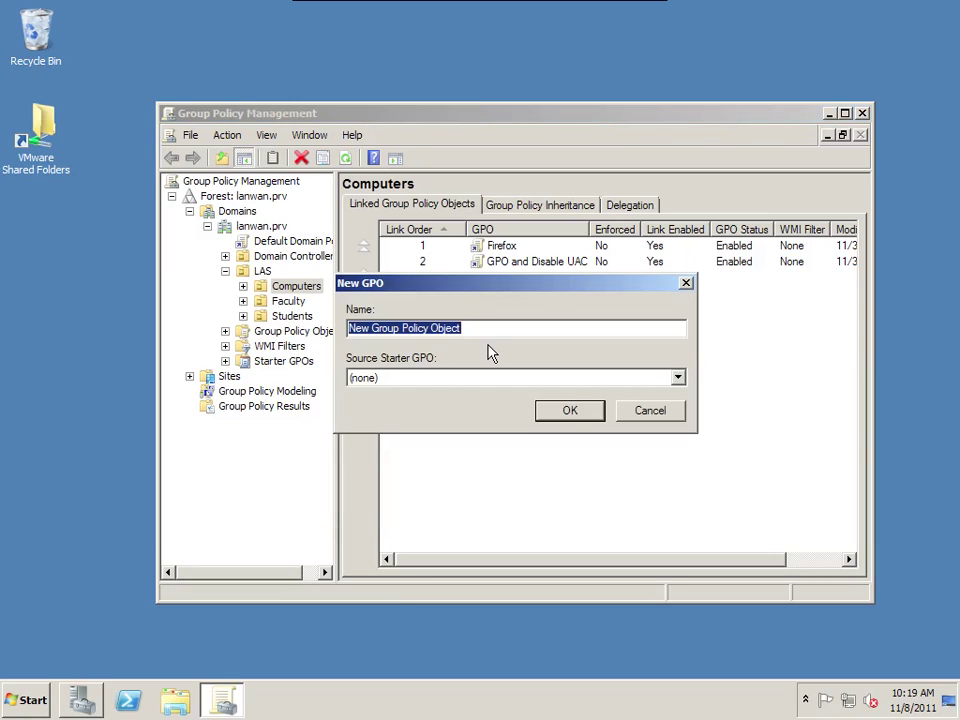
{"action": "type", "text": "7-ZIP"}
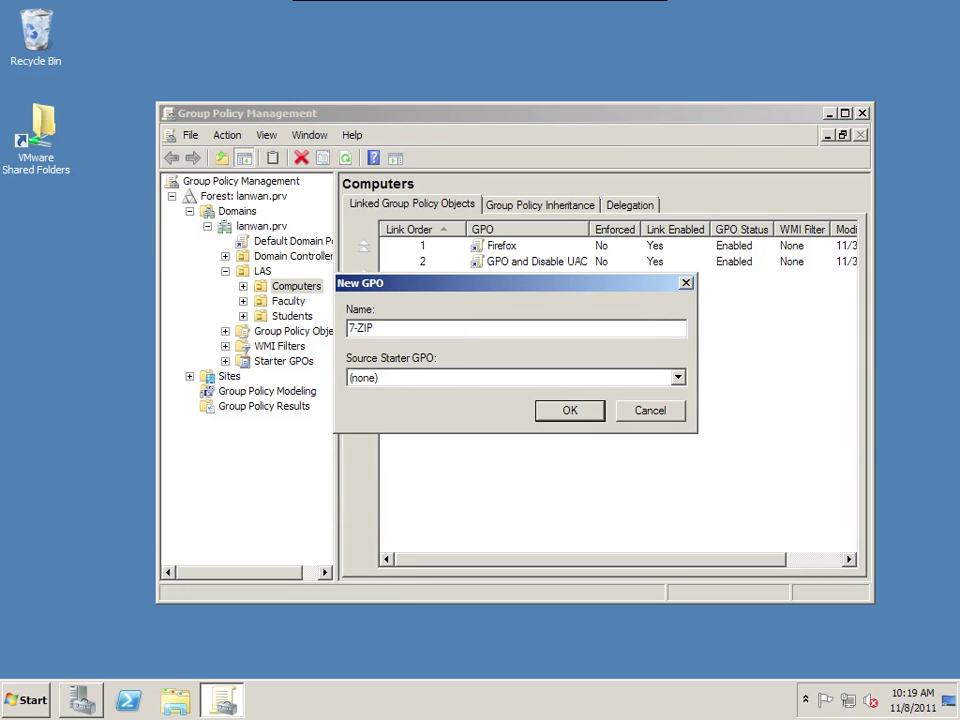
{"action": "left_click", "coordinate": [593, 417]}
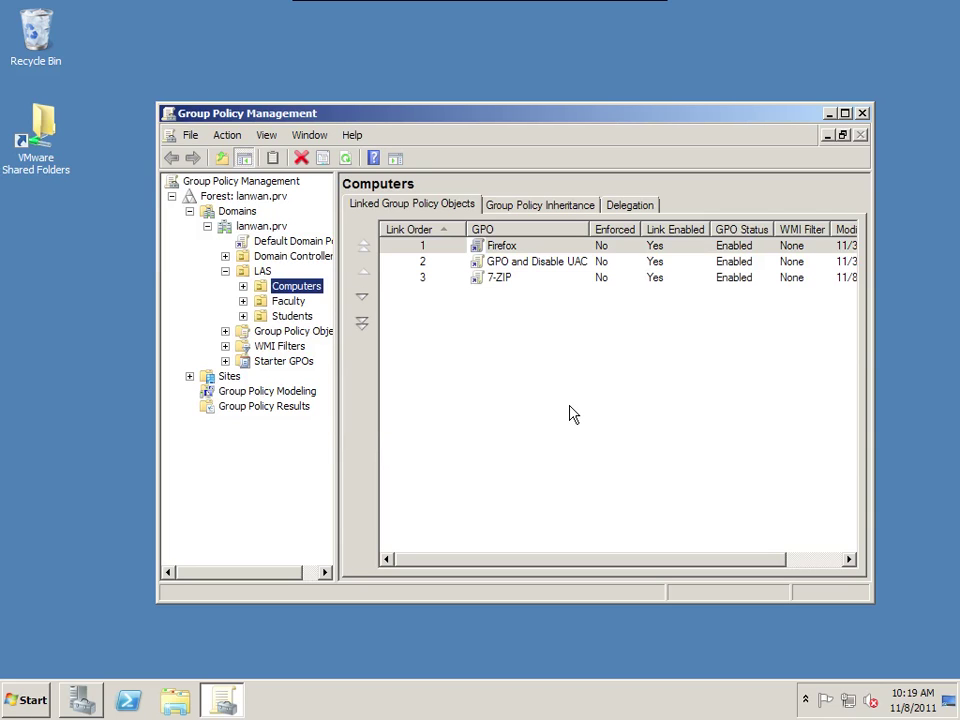
{"action": "right_click", "coordinate": [512, 279]}
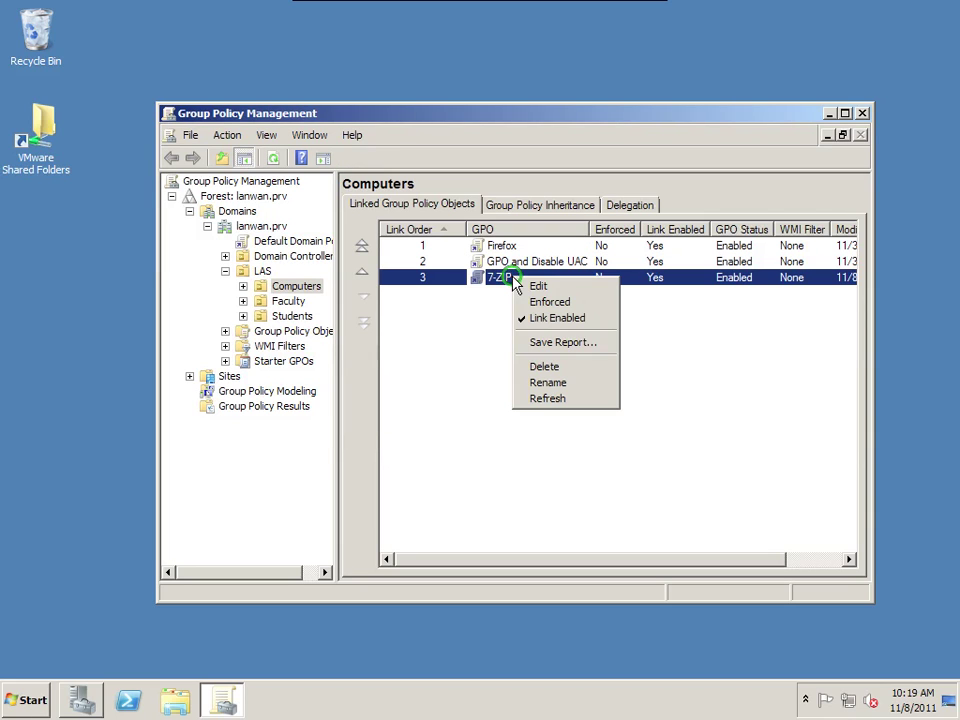
{"action": "left_click", "coordinate": [537, 287]}
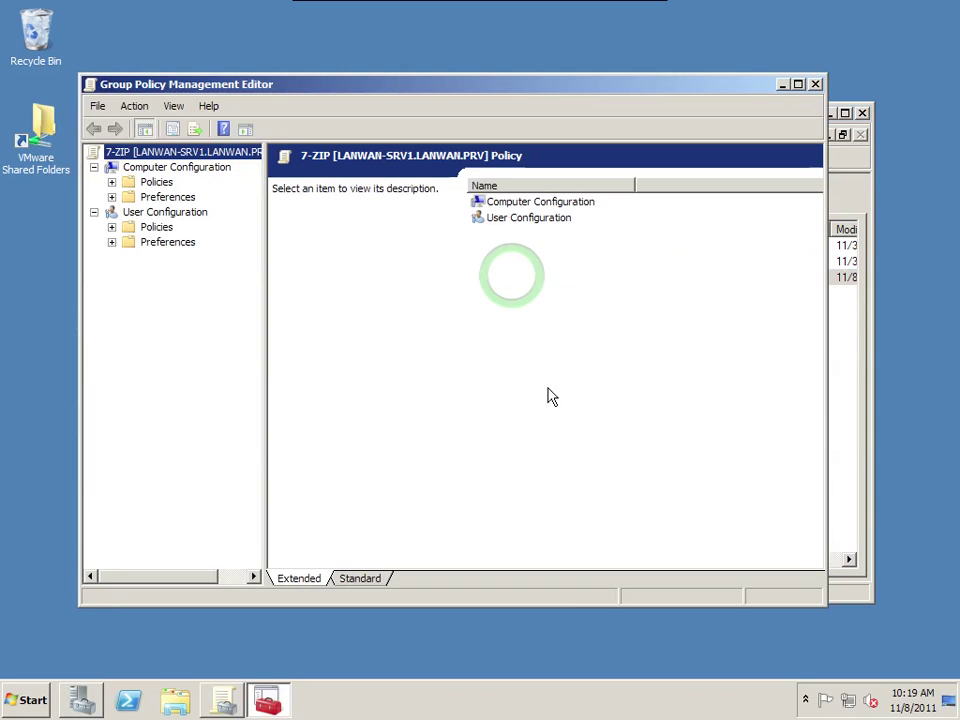
Start a new package under Computer Configuration's Software installation.
{"action": "left_click", "coordinate": [112, 182]}
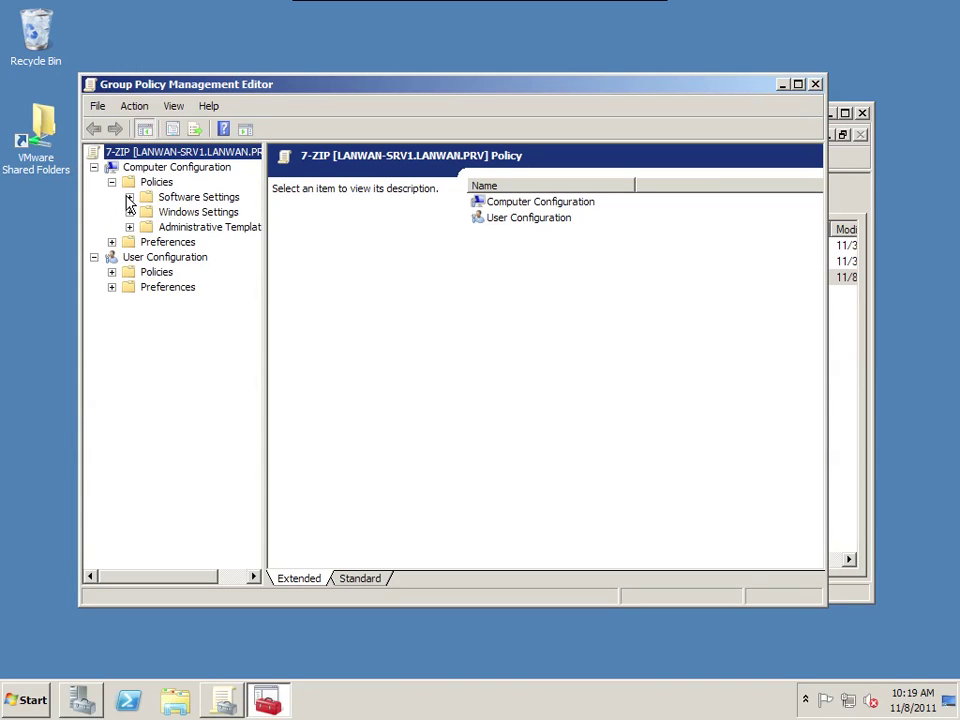
{"action": "left_click", "coordinate": [130, 198]}
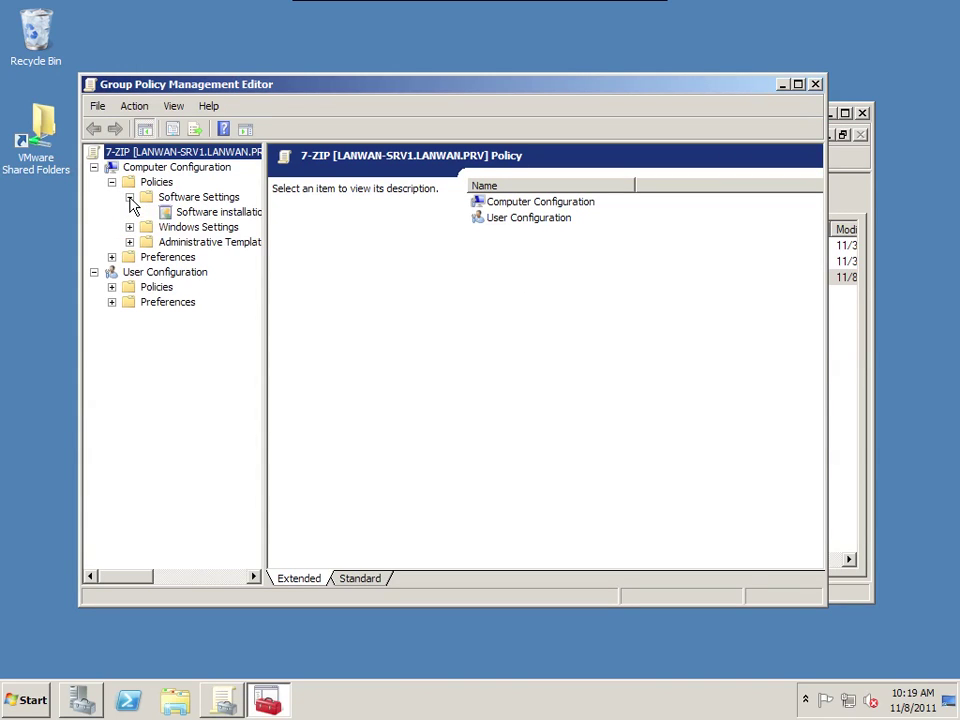
{"action": "left_click", "coordinate": [248, 218]}
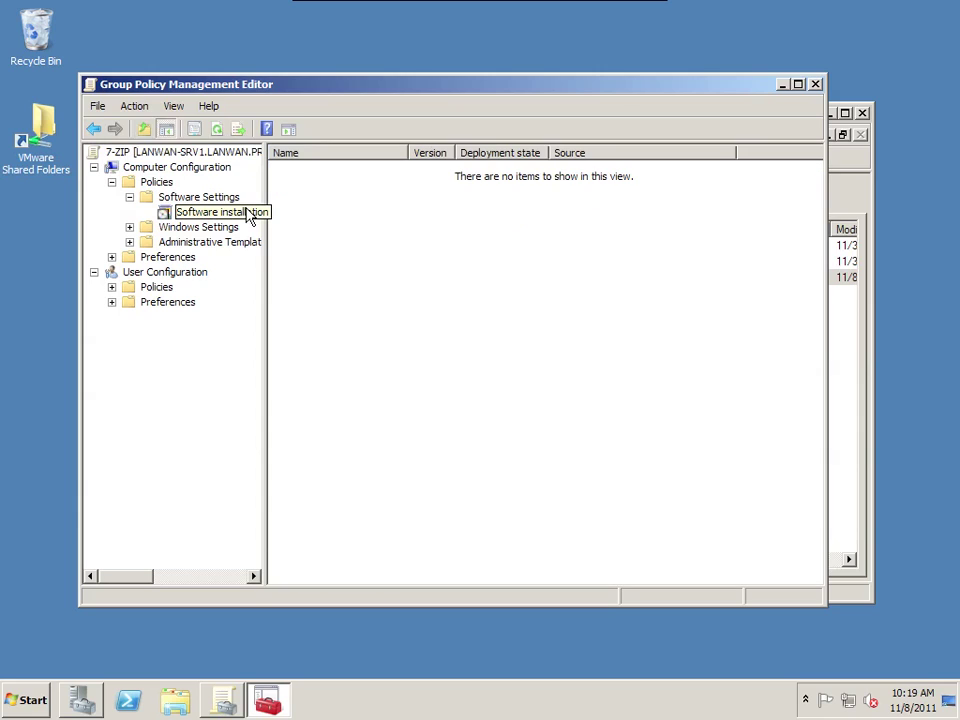
{"action": "right_click", "coordinate": [247, 217]}
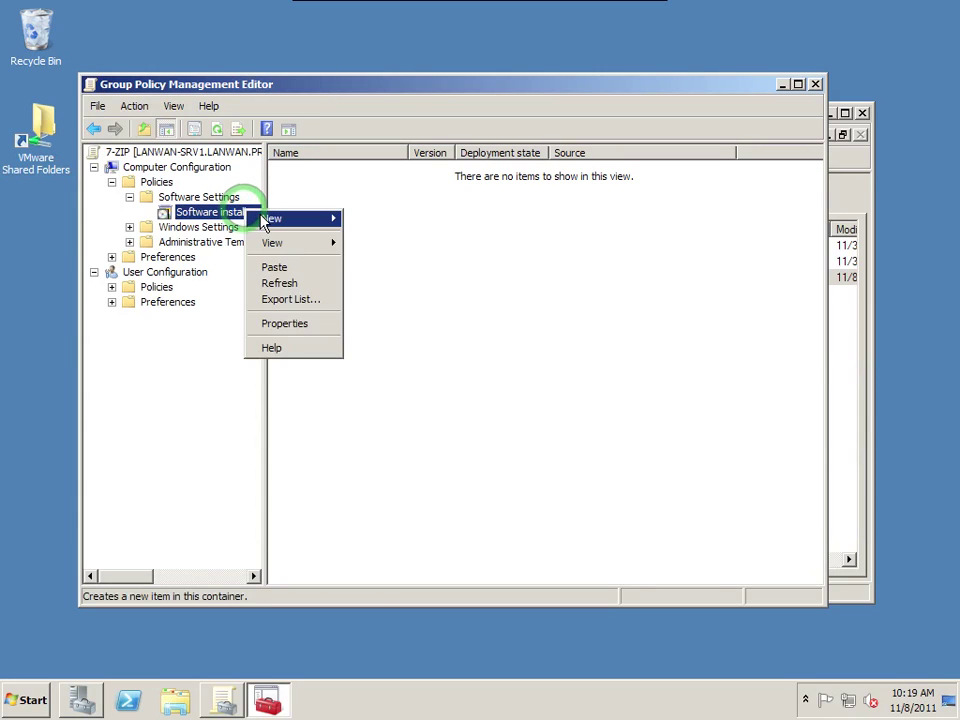
{"action": "mouse_move", "coordinate": [268, 218]}
{"action": "left_click", "coordinate": [377, 223]}
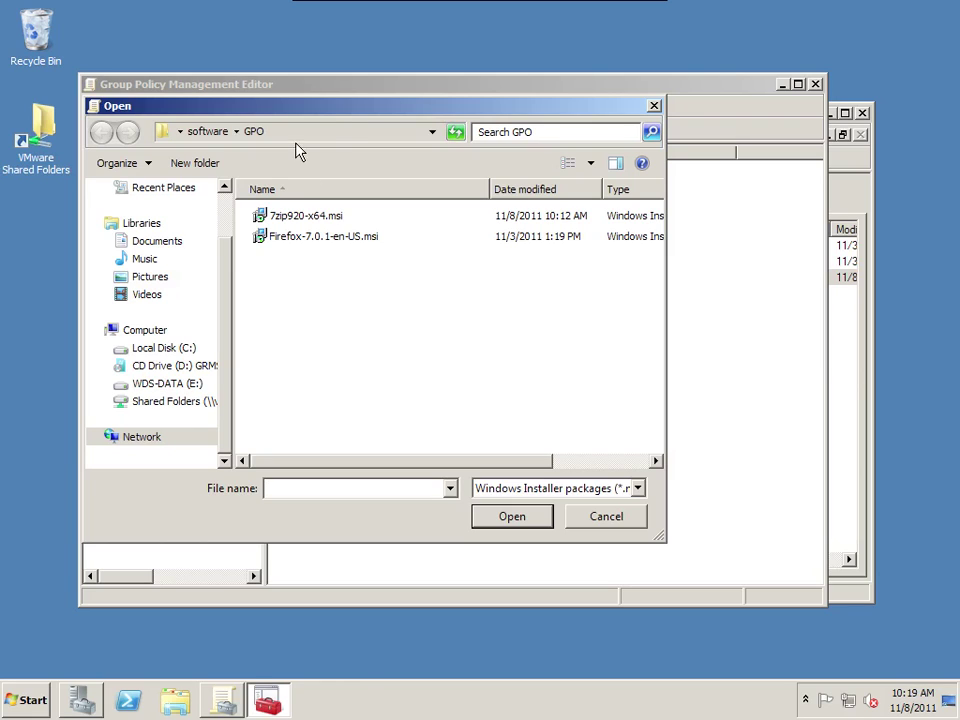
Browse the WDS-DATA (E:) software\GPO folder, then move to the Network location.
{"action": "left_click", "coordinate": [338, 133]}
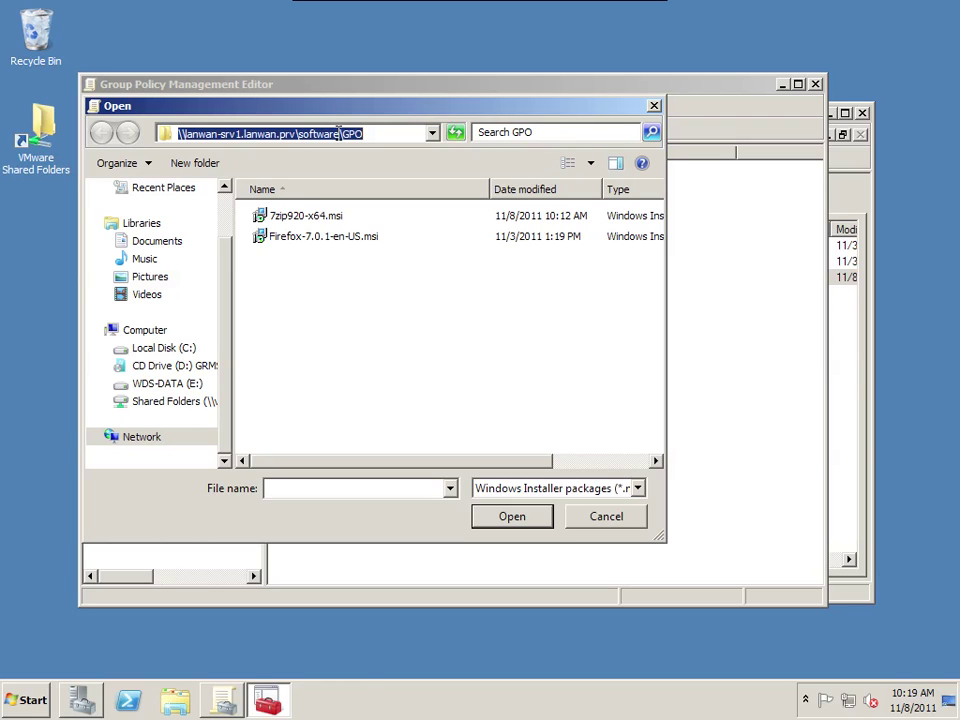
{"action": "left_click", "coordinate": [185, 133]}
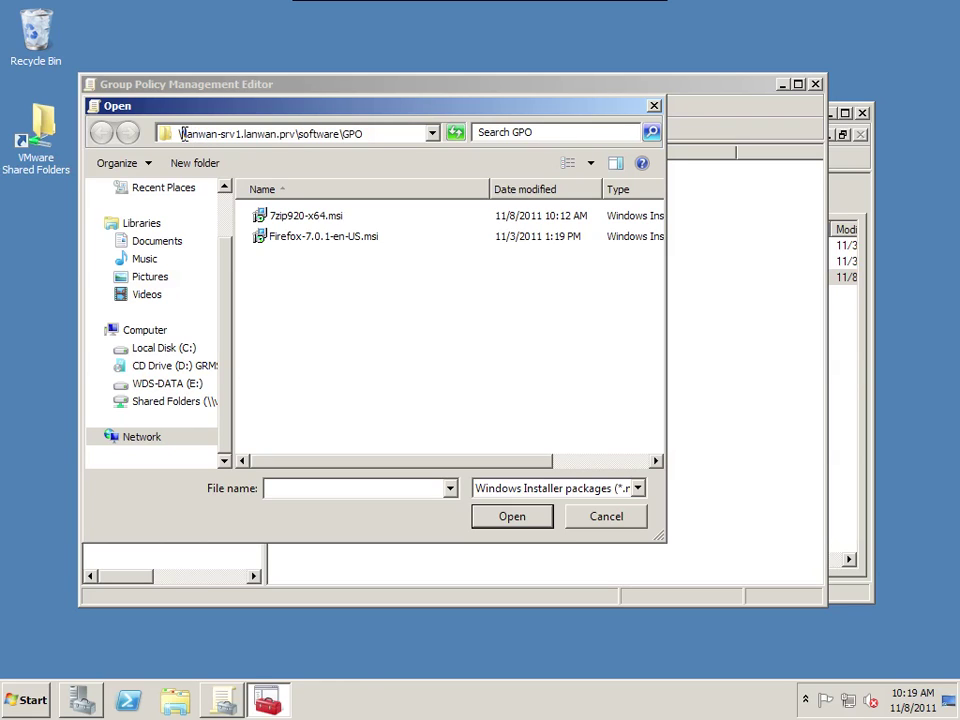
{"action": "left_click_drag", "start_coordinate": [183, 133], "coordinate": [368, 135]}
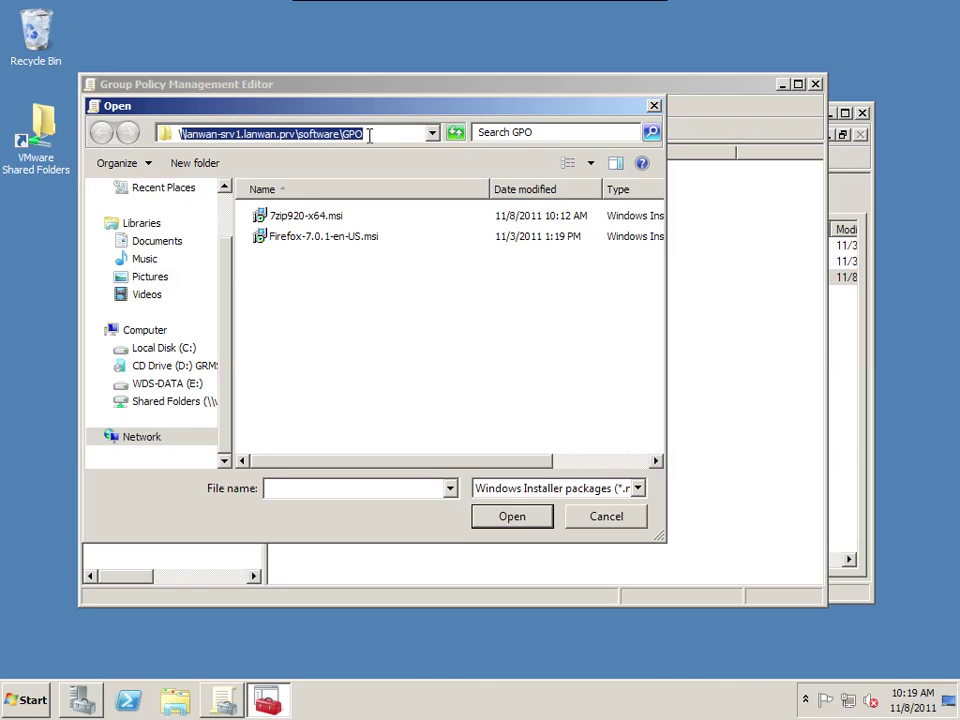
{"action": "left_click", "coordinate": [368, 135]}
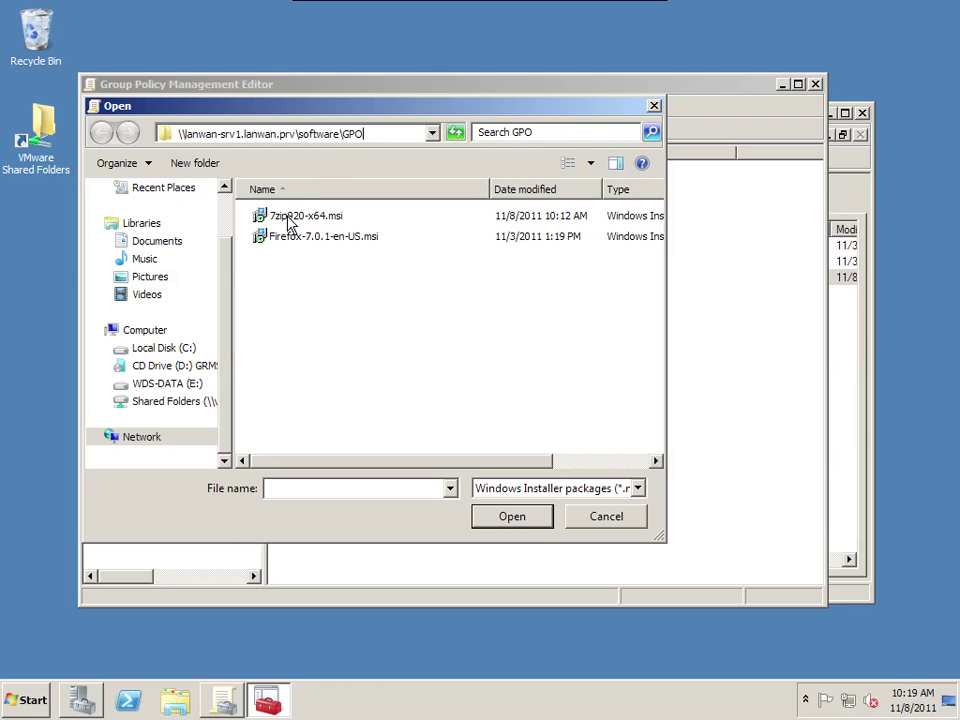
{"action": "left_click", "coordinate": [166, 385]}
{"action": "double_click", "coordinate": [300, 279]}
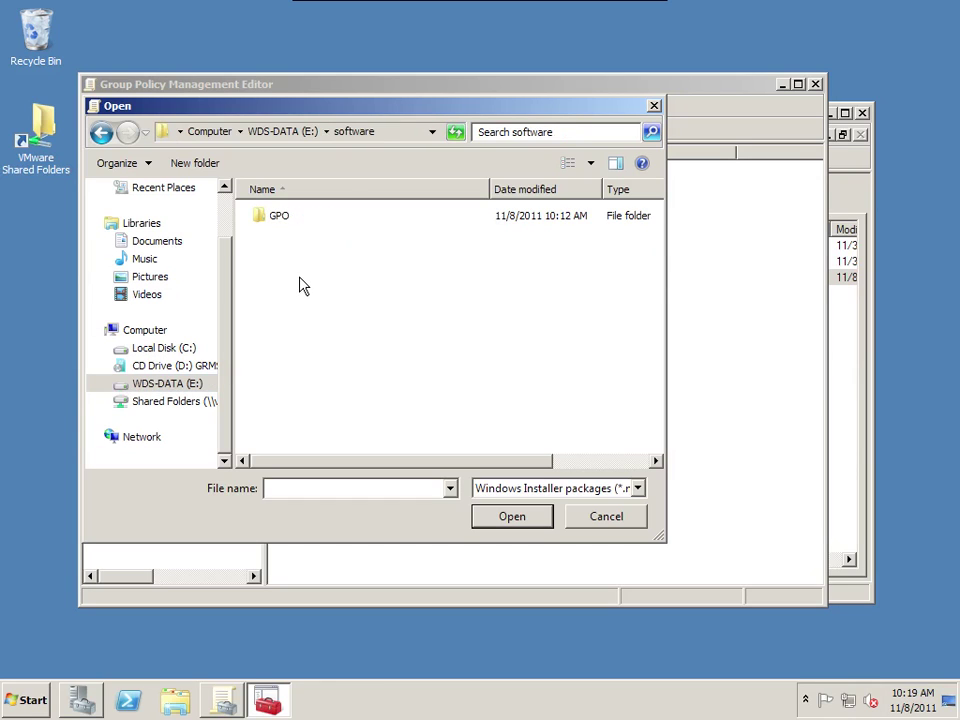
{"action": "double_click", "coordinate": [279, 216]}
{"action": "left_click", "coordinate": [395, 136]}
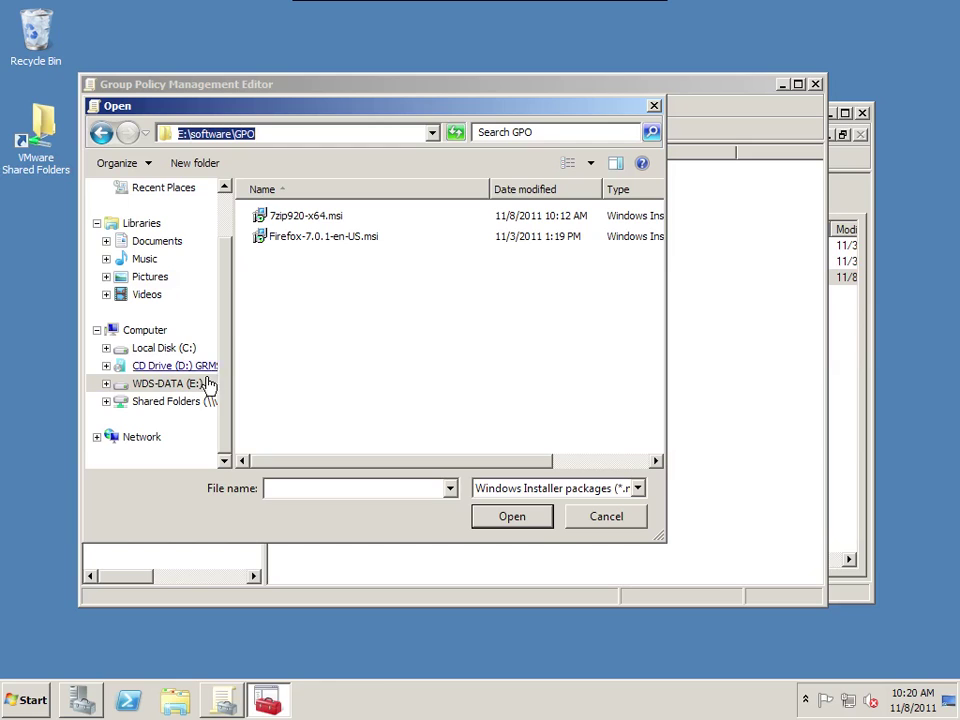
{"action": "left_click", "coordinate": [99, 438]}
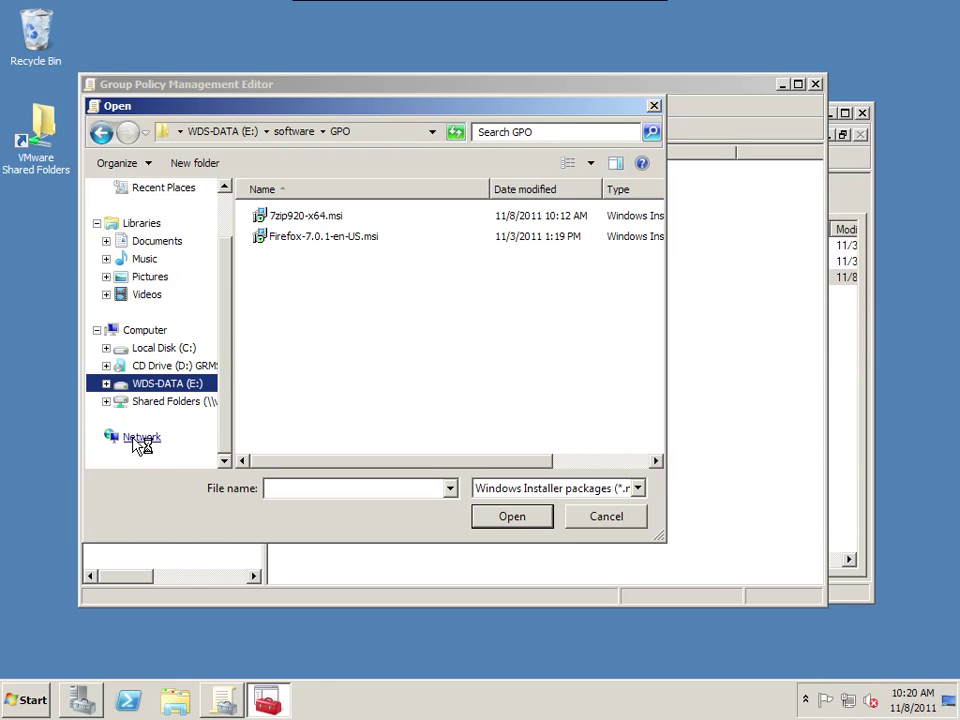
{"action": "left_click", "coordinate": [139, 442]}
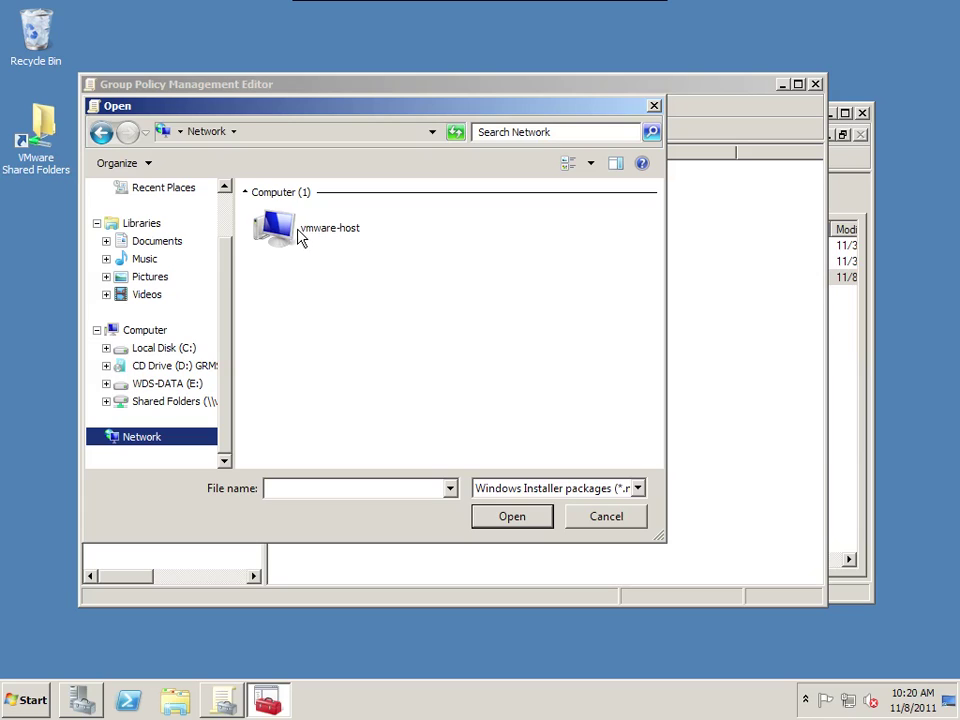
Choose 7zip920-x64.msi from the GPO folder on \\lanwan-srv1.lanwan.prv\ software share.
{"action": "left_click", "coordinate": [310, 138]}
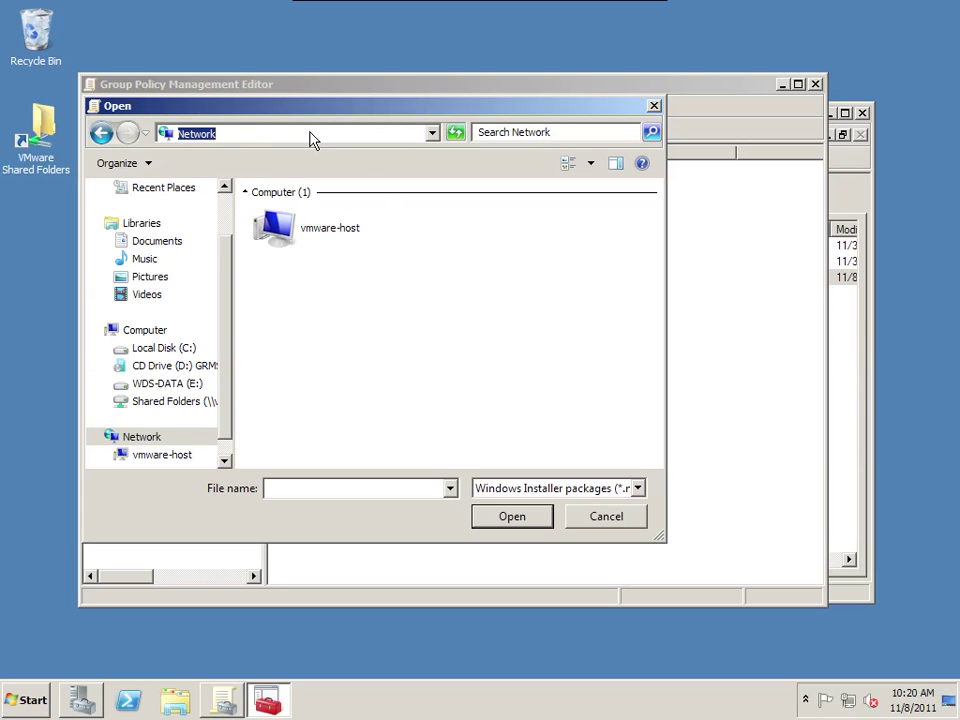
{"action": "type", "text": "\\\\l"}
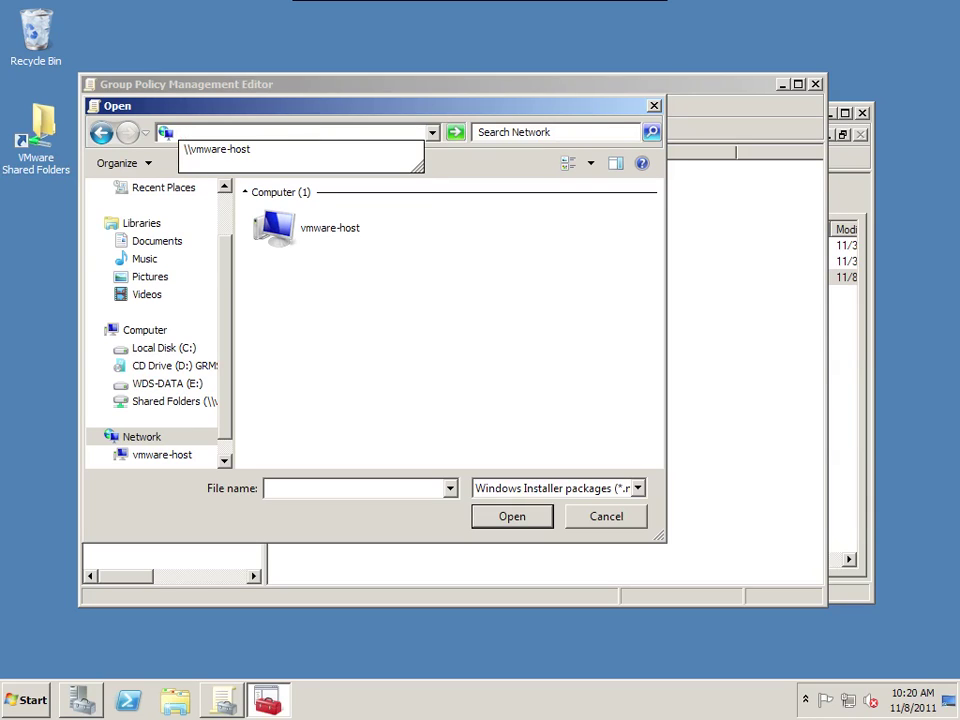
{"action": "type", "text": "anw"}
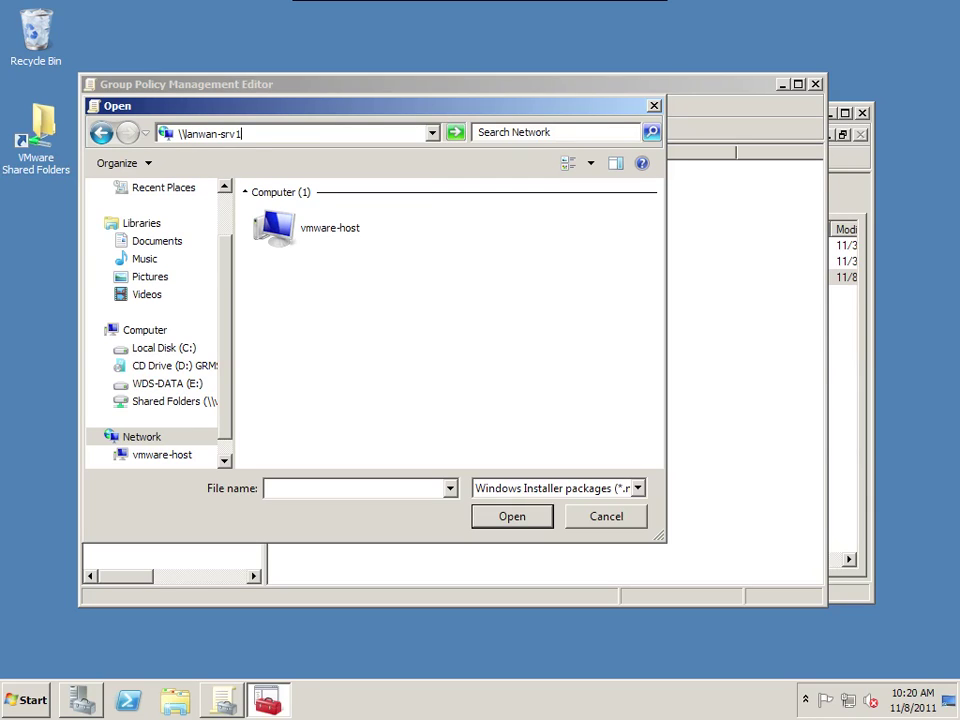
{"action": "type", "text": "an-srv1.lanwan.prv\\"}
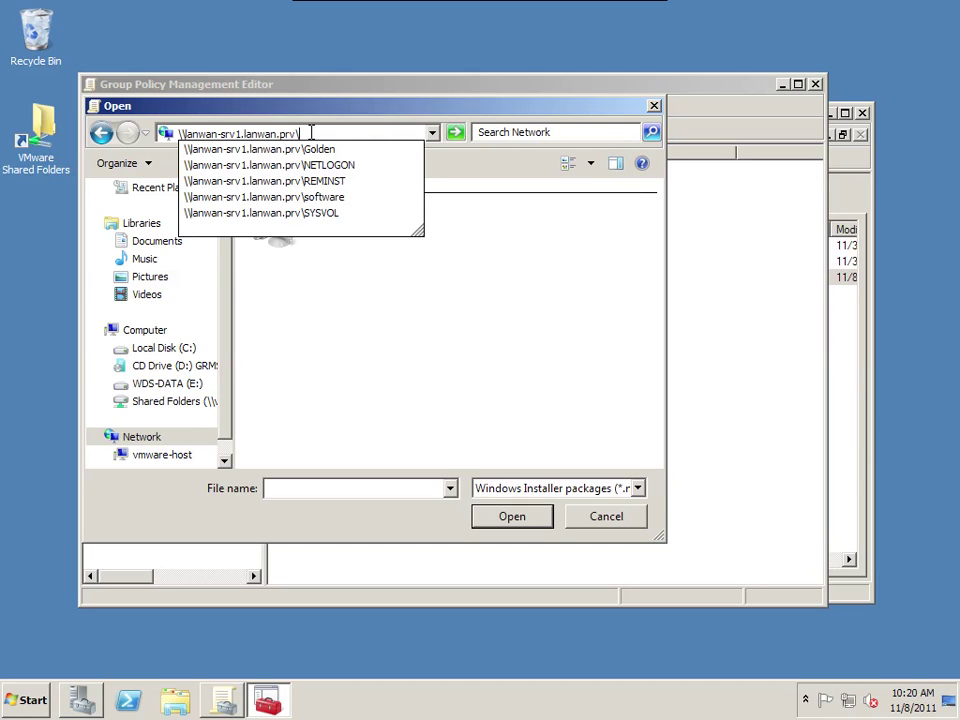
{"action": "left_click", "coordinate": [322, 197]}
{"action": "double_click", "coordinate": [275, 218]}
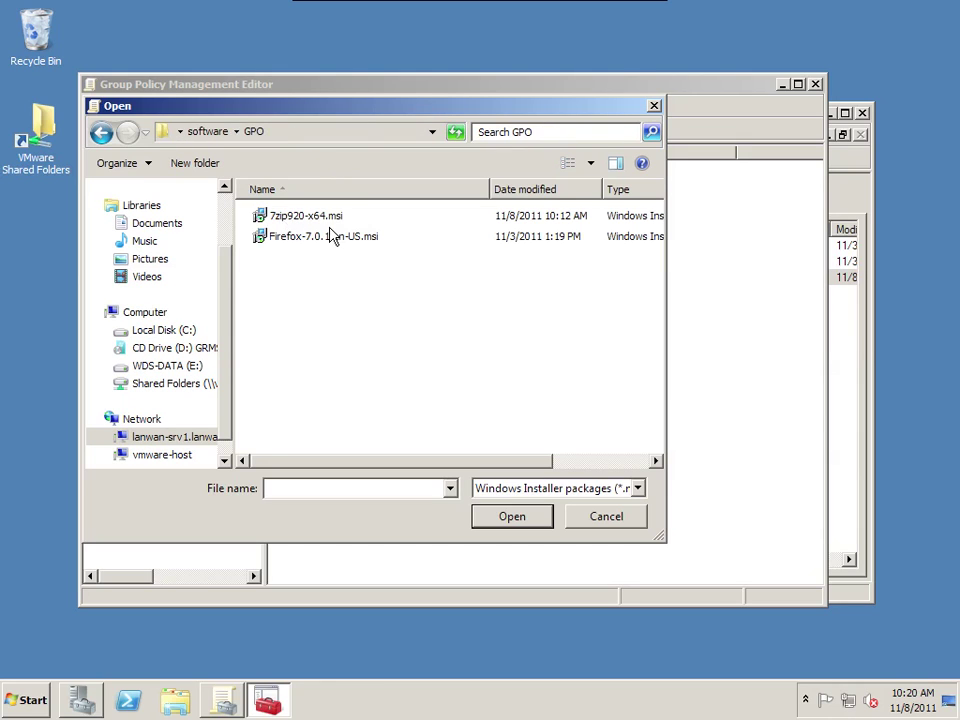
{"action": "left_click", "coordinate": [300, 215]}
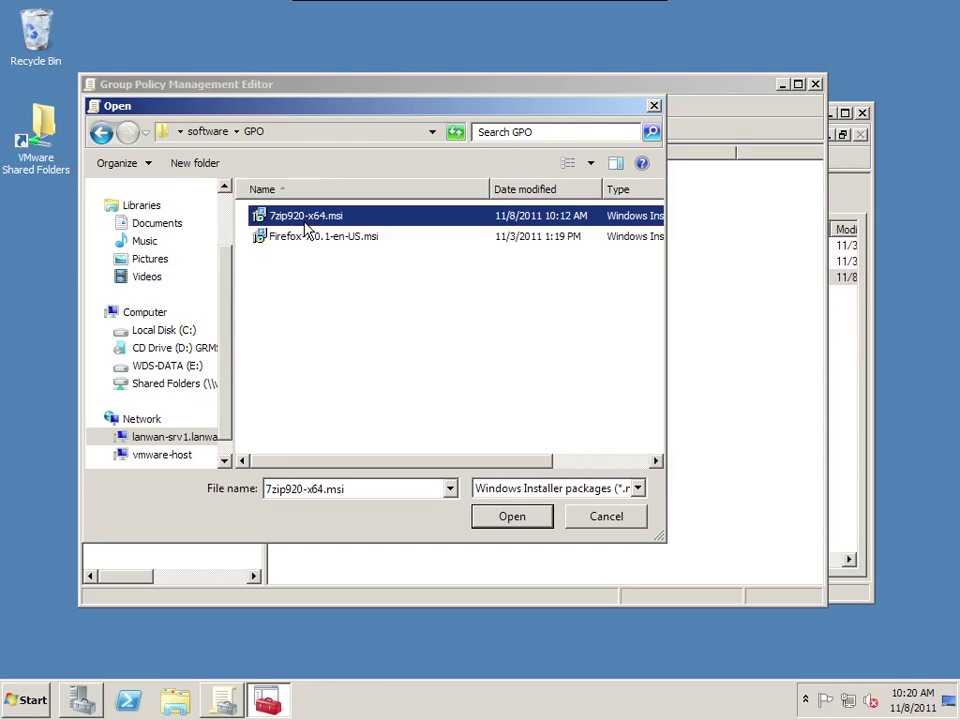
{"action": "left_click", "coordinate": [338, 131]}
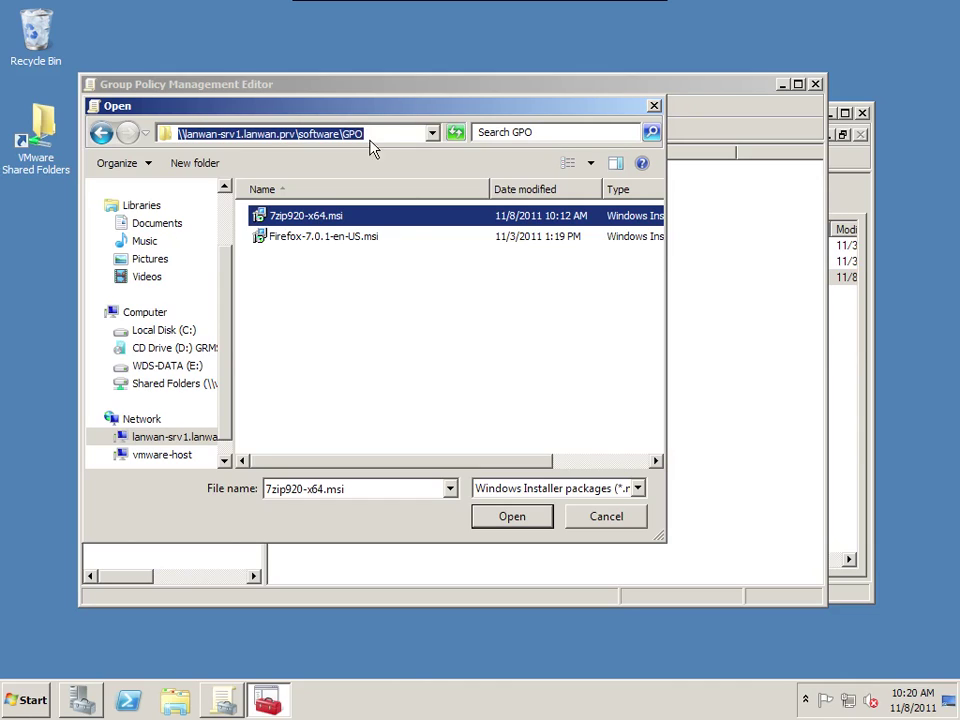
{"action": "left_click", "coordinate": [316, 223]}
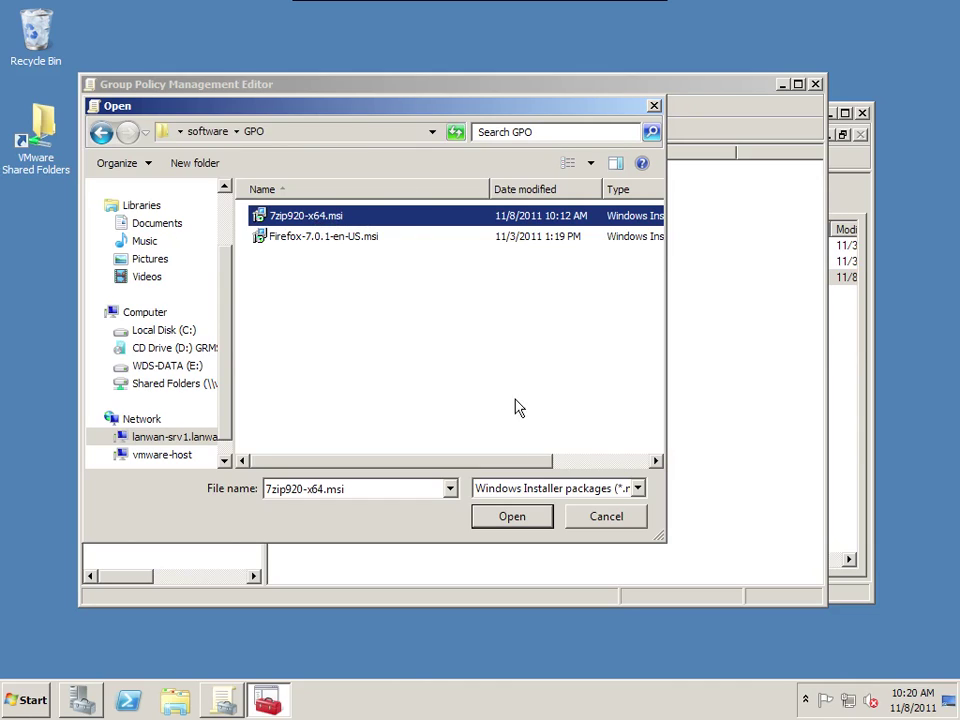
{"action": "left_click", "coordinate": [527, 525]}
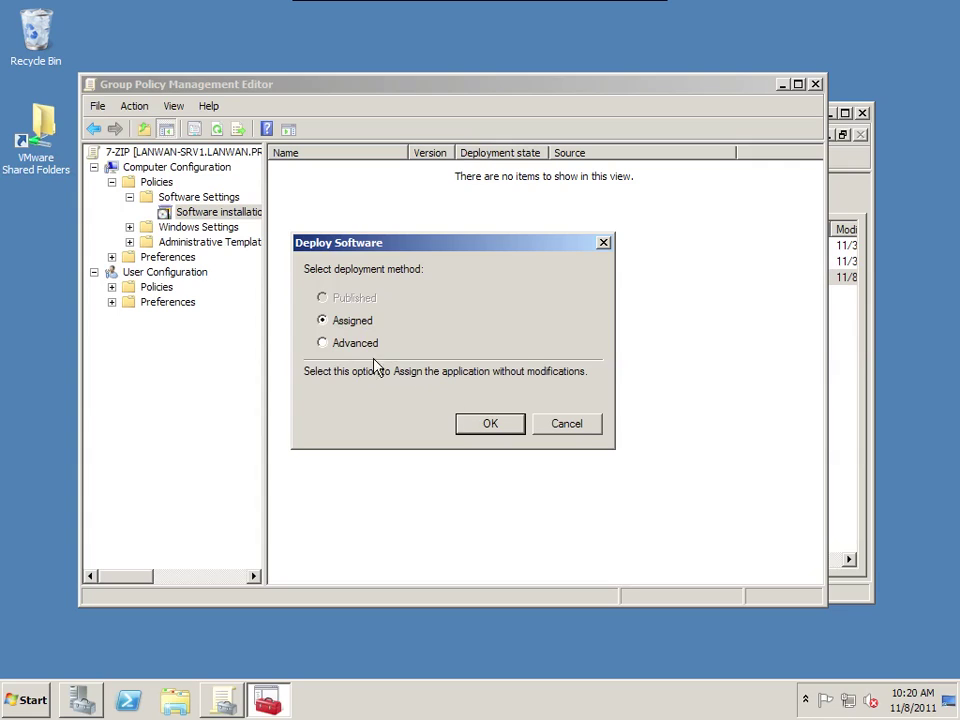
Deploy 7-Zip 9.20 (x64 edition) as Assigned, verify its source path, and close the editor.
{"action": "left_click", "coordinate": [490, 423]}
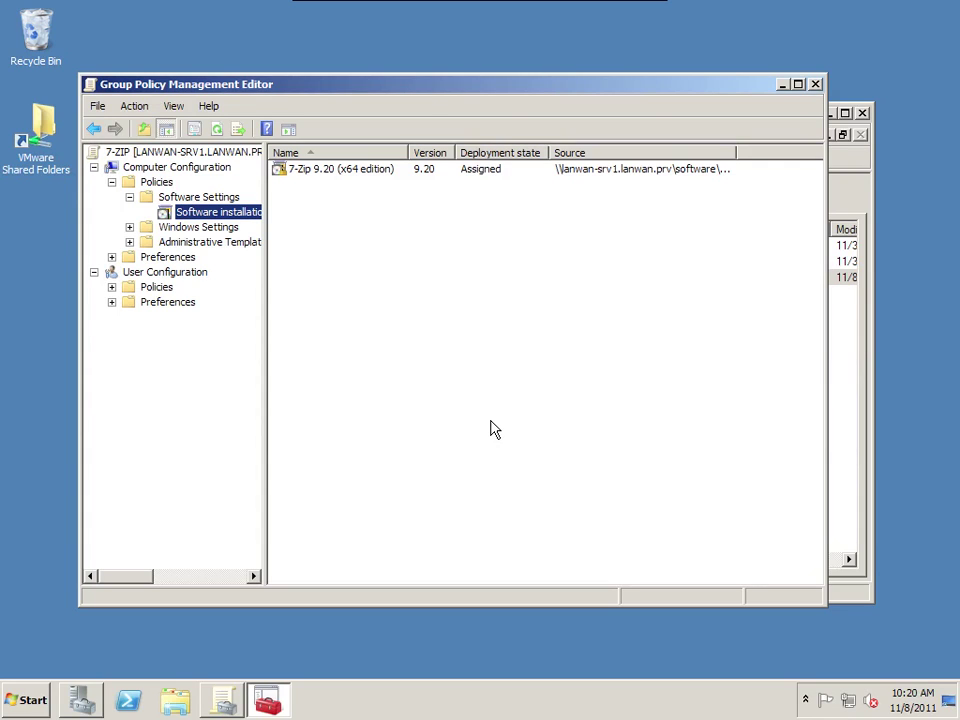
{"action": "left_click", "coordinate": [337, 173]}
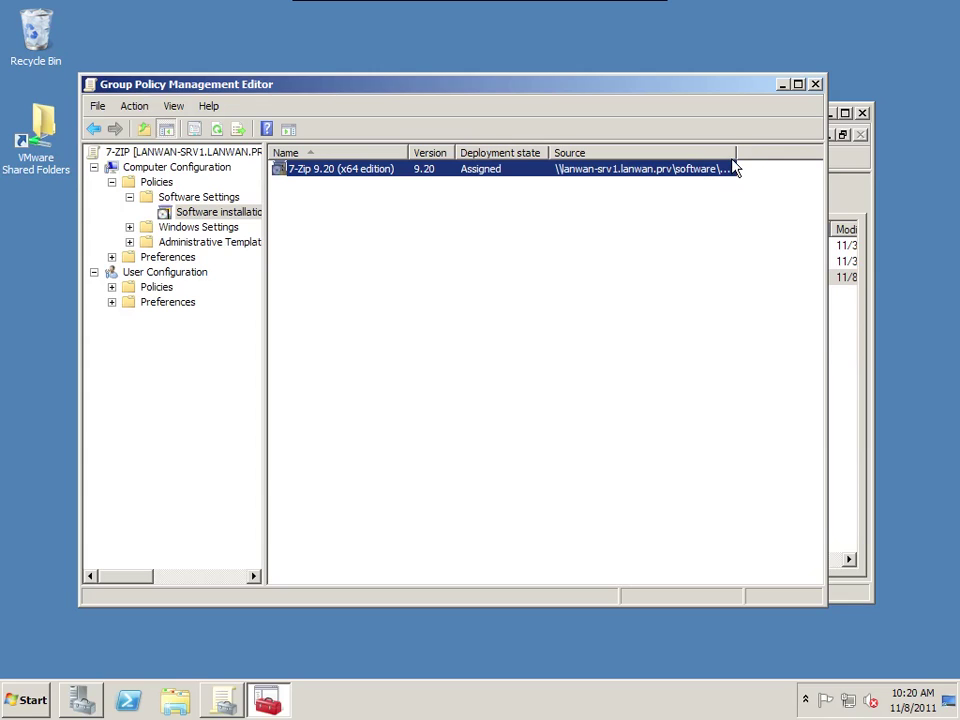
{"action": "left_click_drag", "start_coordinate": [737, 153], "coordinate": [818, 149]}
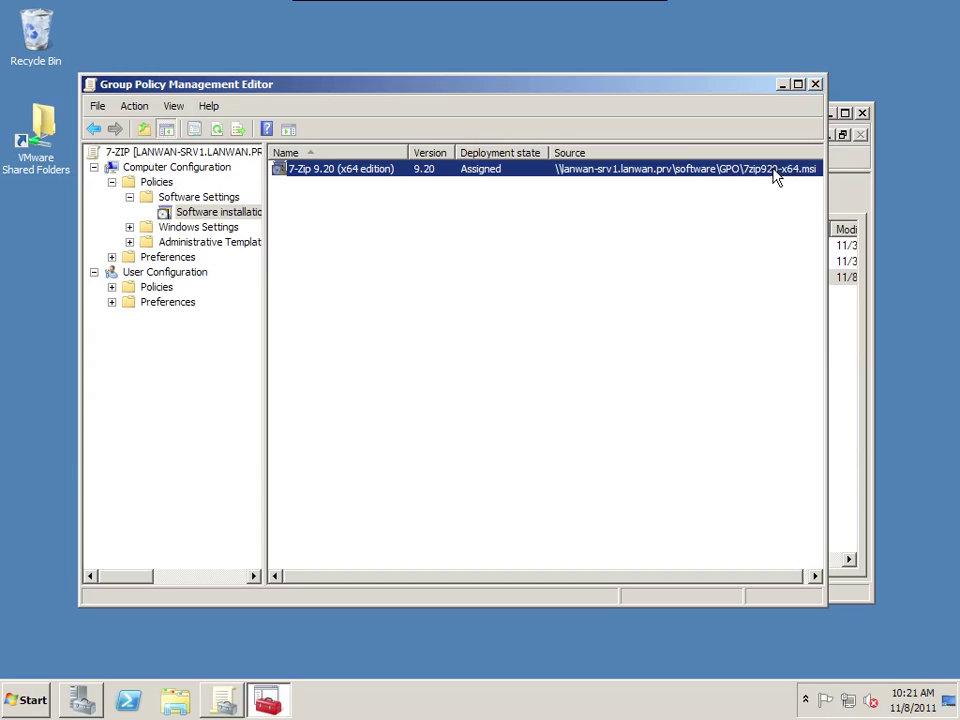
{"action": "left_click", "coordinate": [90, 84]}
{"action": "left_click", "coordinate": [60, 201]}
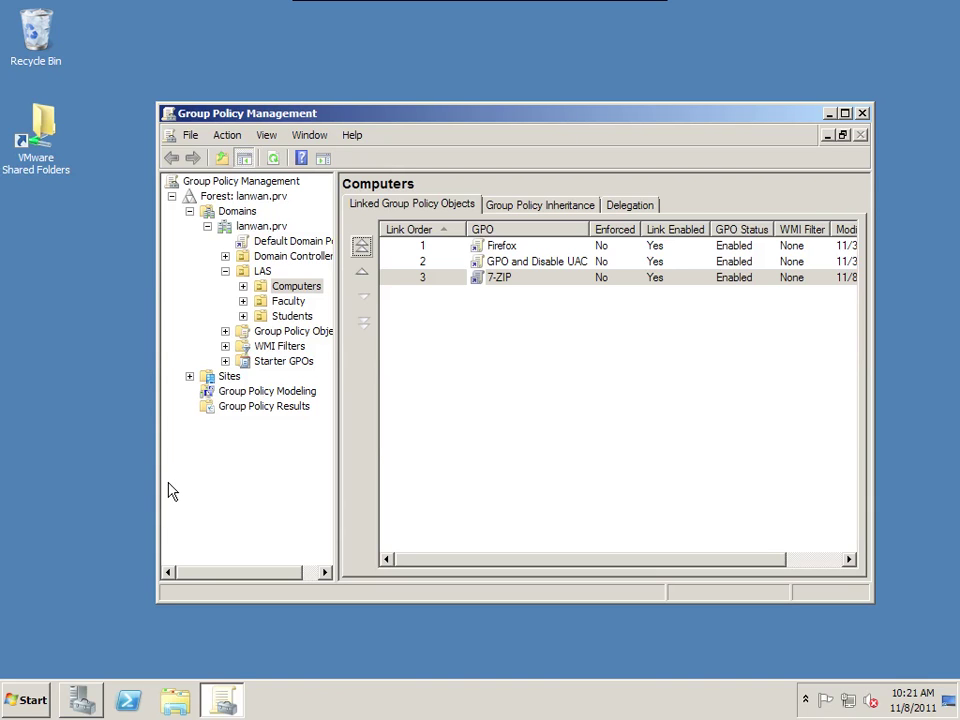
{"action": "key", "text": "ctrl+Left"}
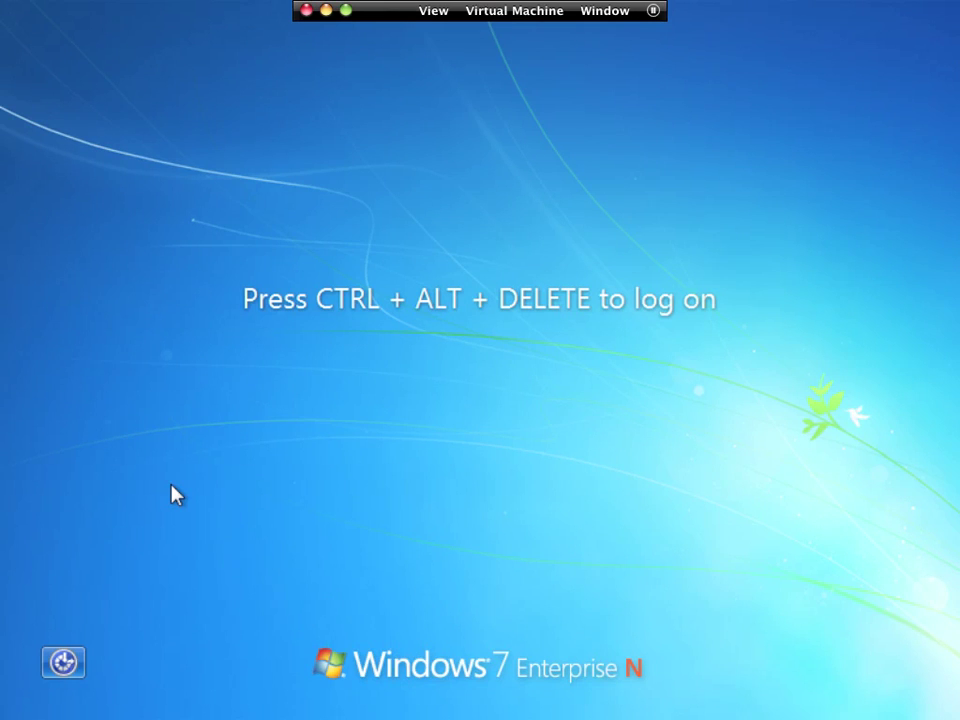
Log on to the Windows 7 client with the domain user's password and search Start for cmd.
{"action": "key", "text": "ctrl+alt+Delete"}
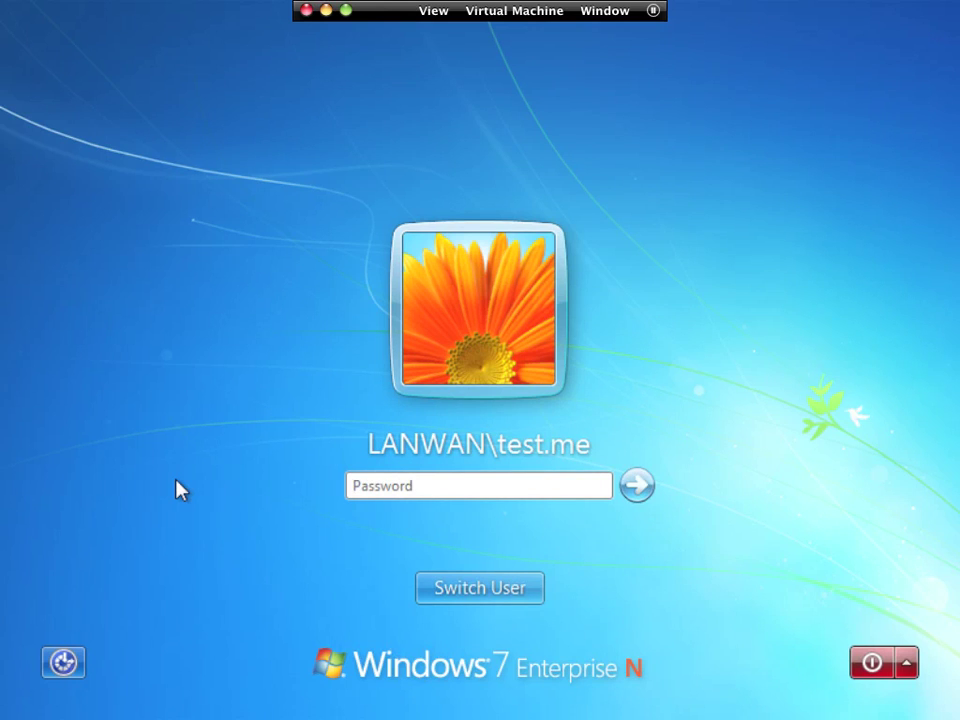
{"action": "type", "text": "•••••••••••"}
{"action": "key", "text": "Return"}
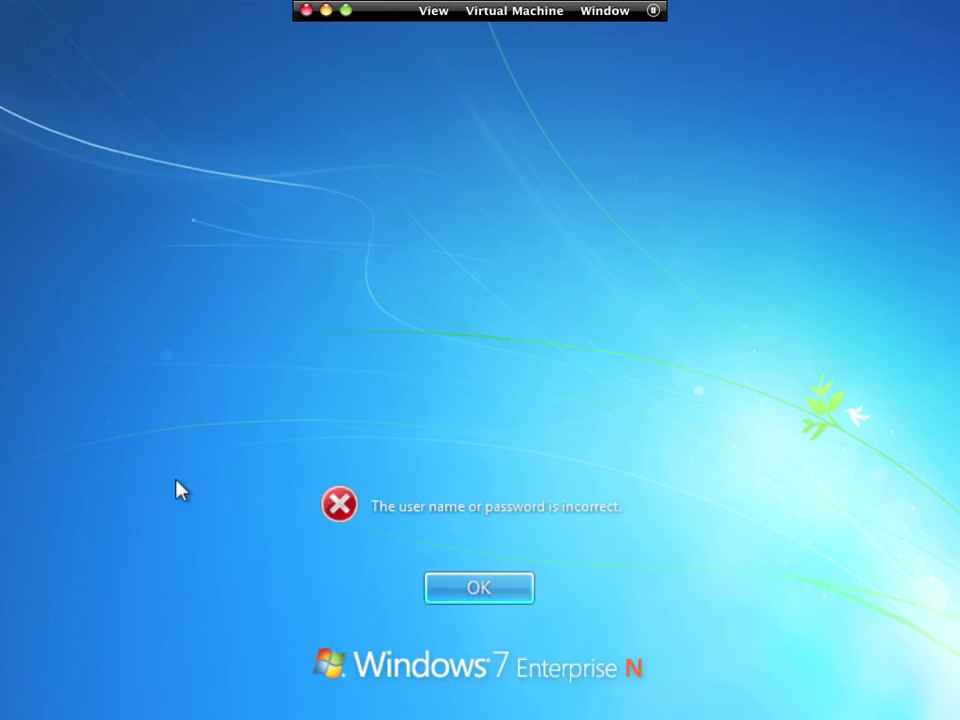
{"action": "key", "text": "Return"}
{"action": "type", "text": "•••••••••••"}
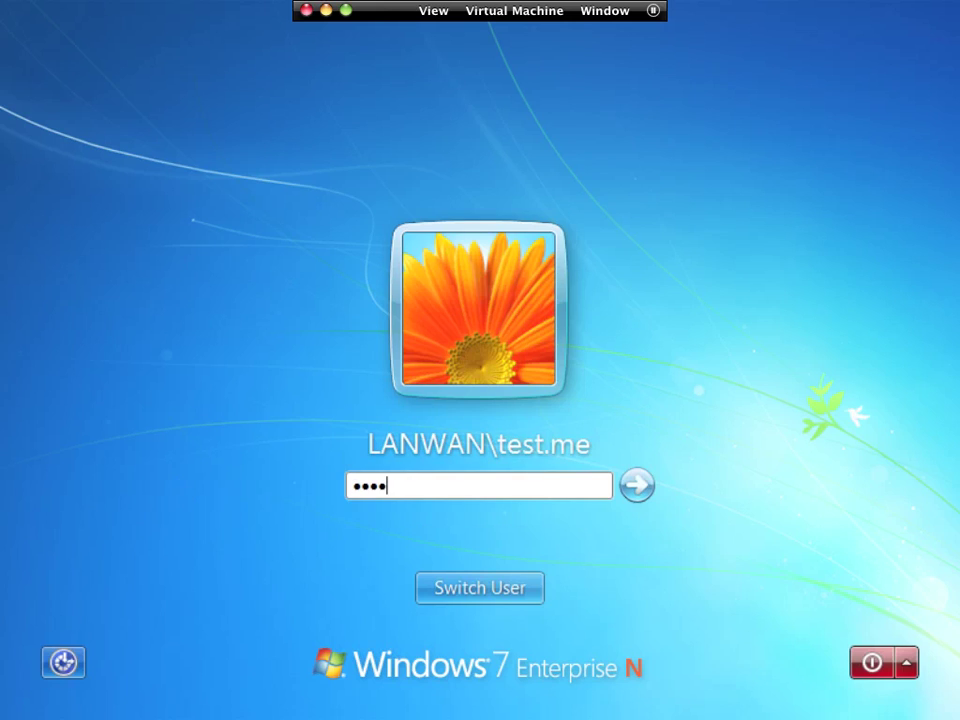
{"action": "key", "text": "Return"}
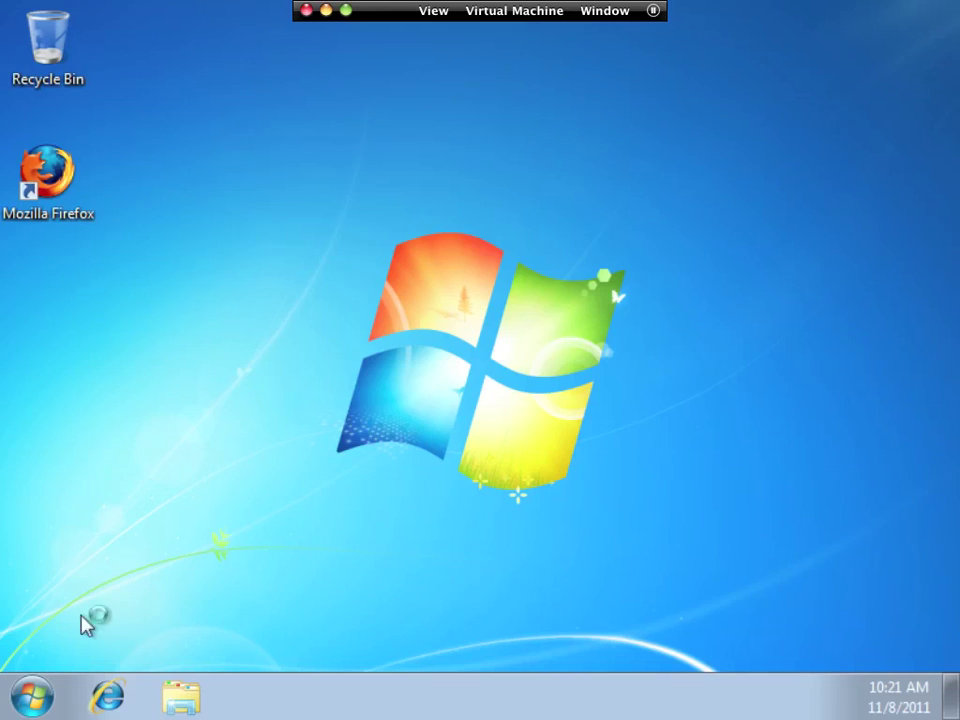
{"action": "left_click", "coordinate": [36, 697]}
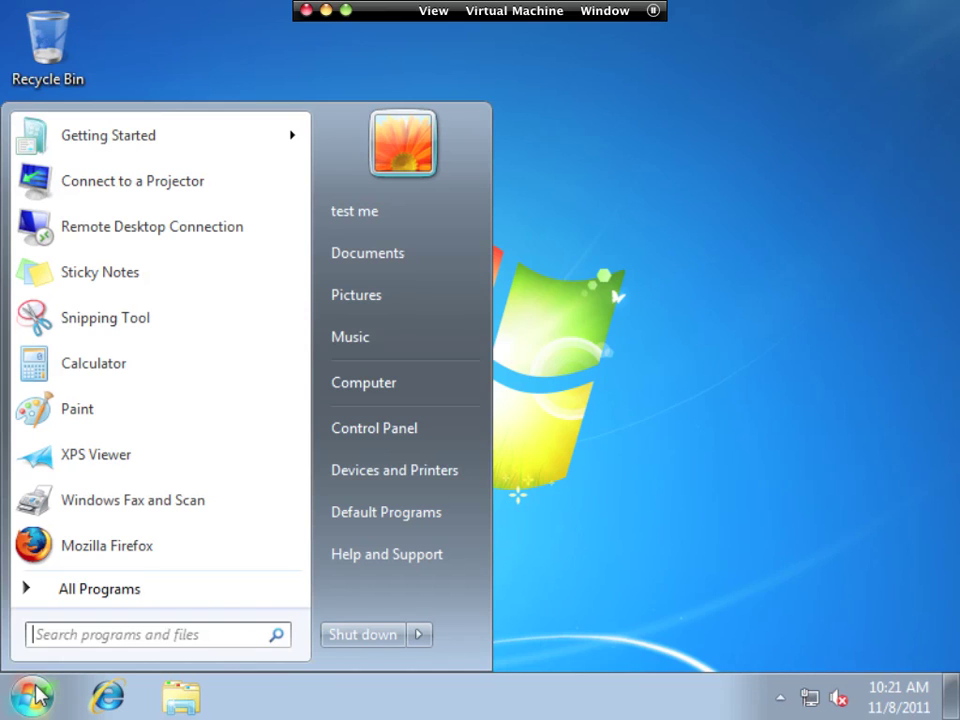
{"action": "type", "text": "cmd"}
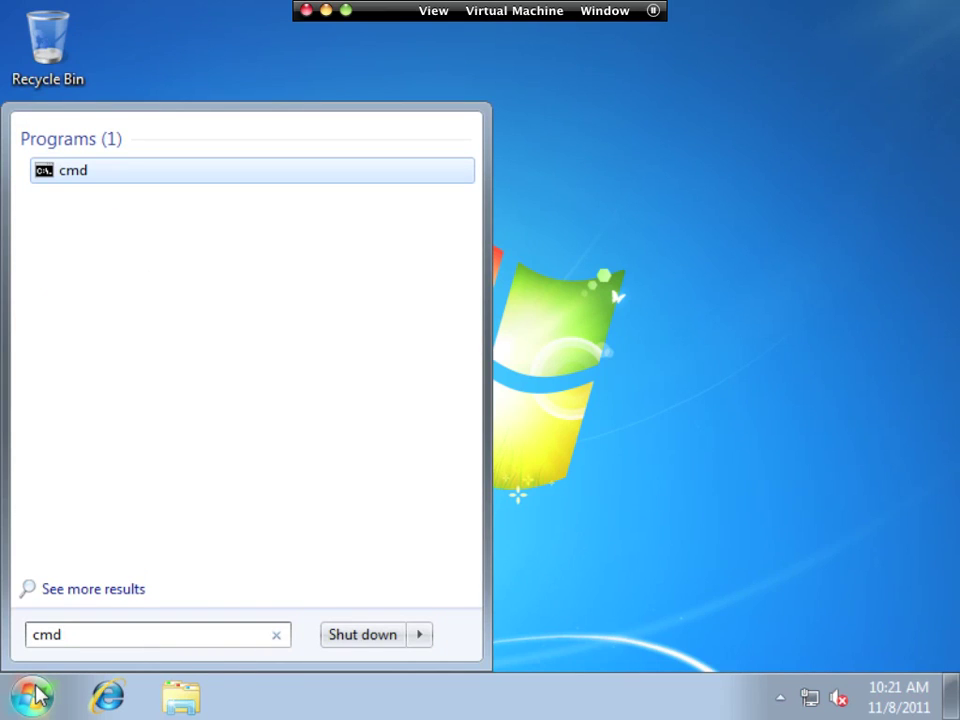
Run gpupdate /force in cmd and answer y to accept the restart.
{"action": "key", "text": "Return"}
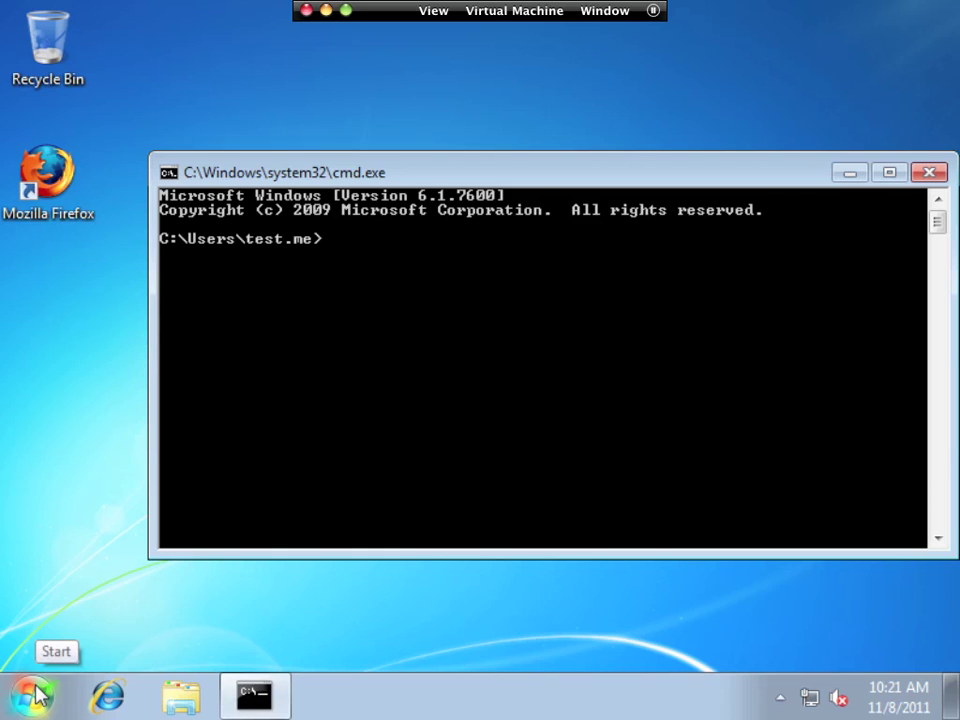
{"action": "type", "text": "gpupdate /"}
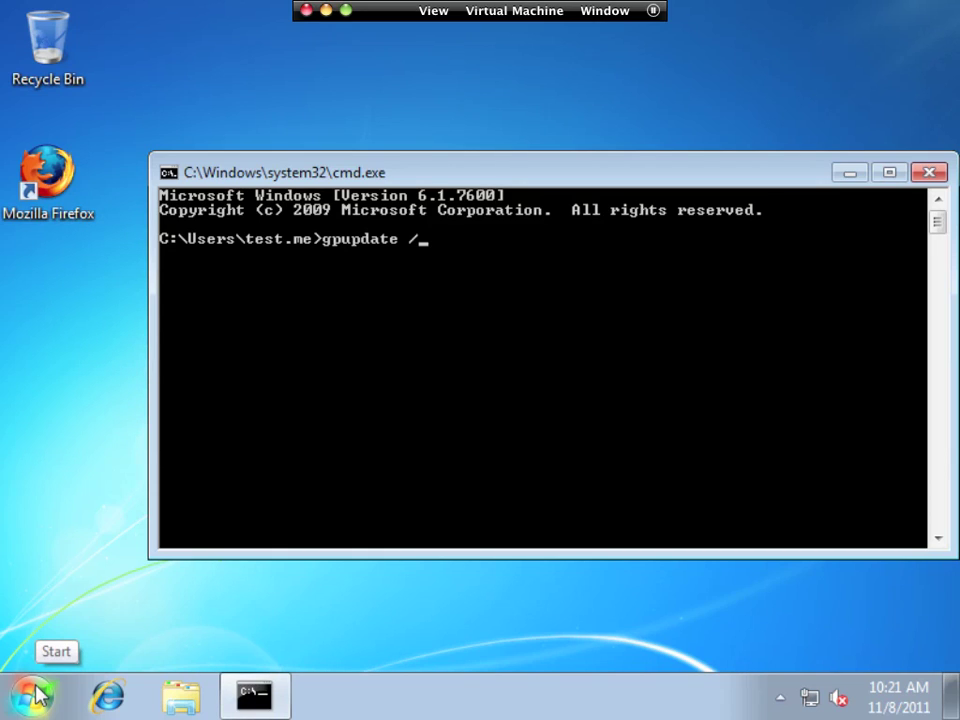
{"action": "type", "text": "force"}
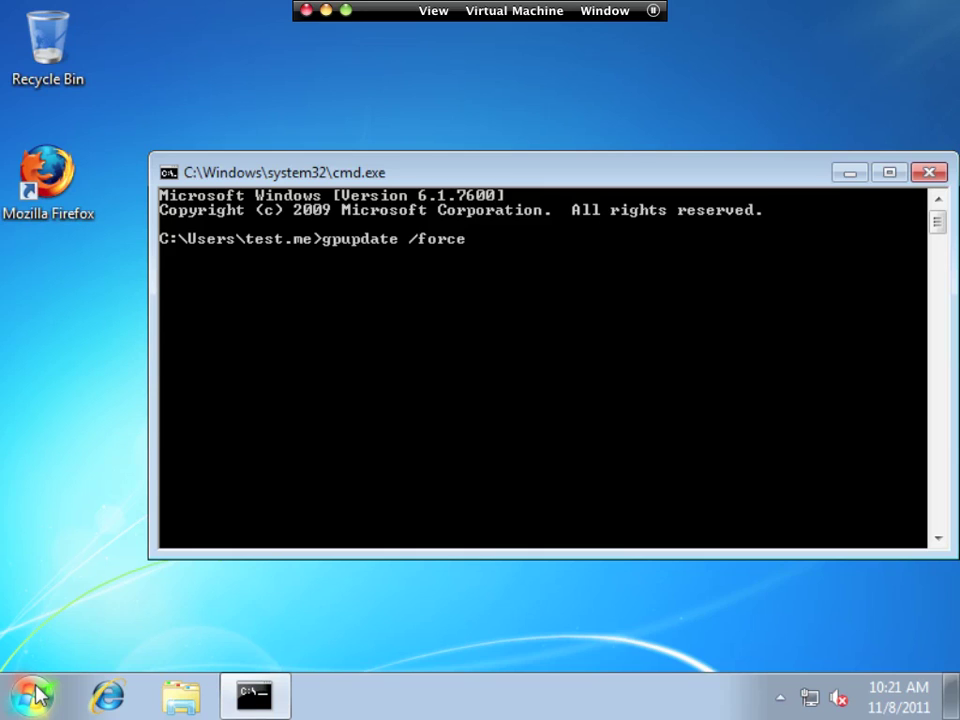
{"action": "key", "text": "Return"}
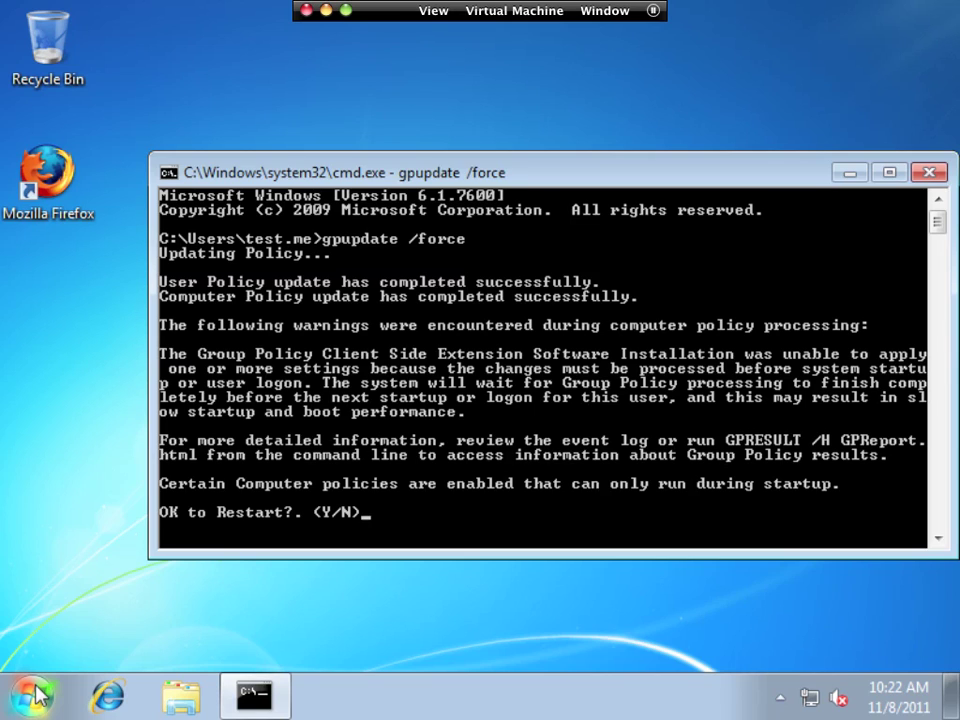
{"action": "type", "text": "y"}
{"action": "key", "text": "Return"}
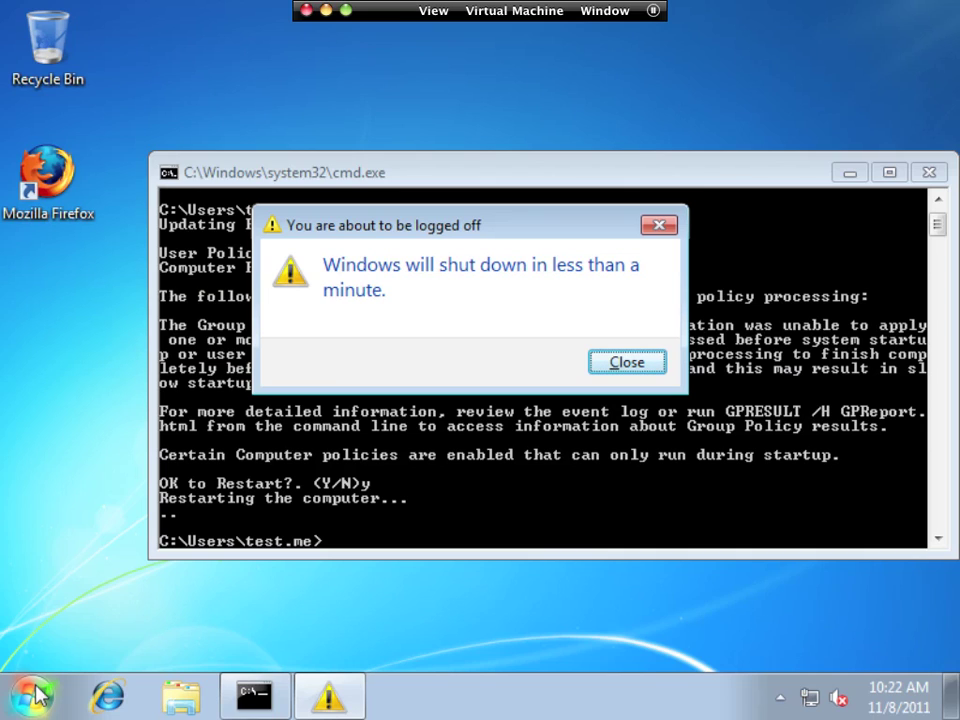
Close the Start menu and dismiss the 'You are about to be logged off' warning so the client reboots.
{"action": "left_click", "coordinate": [35, 693]}
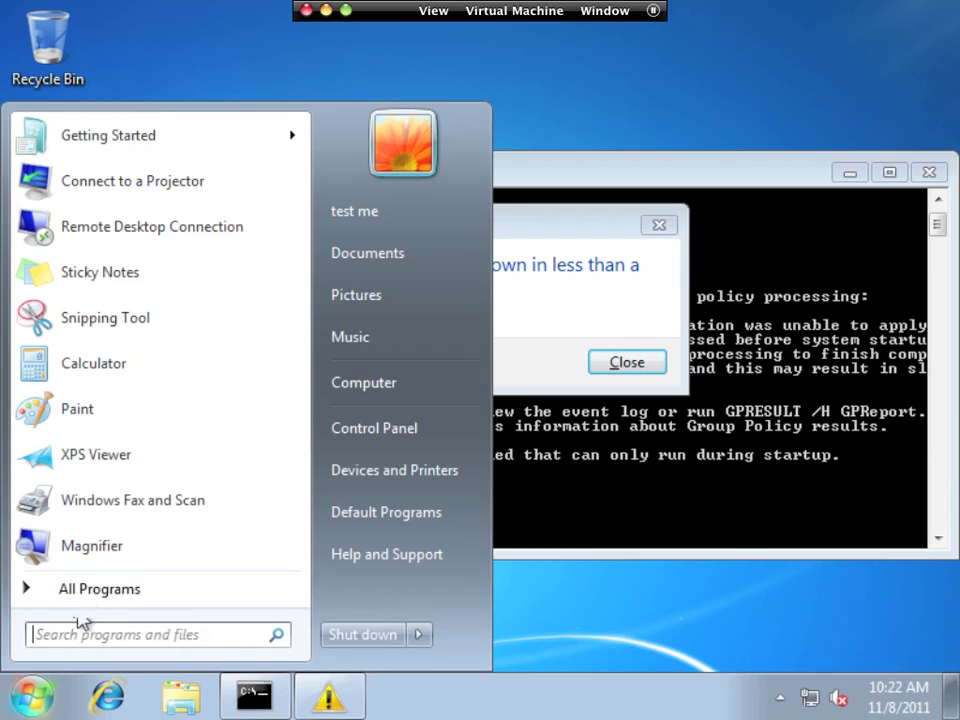
{"action": "left_click", "coordinate": [82, 590]}
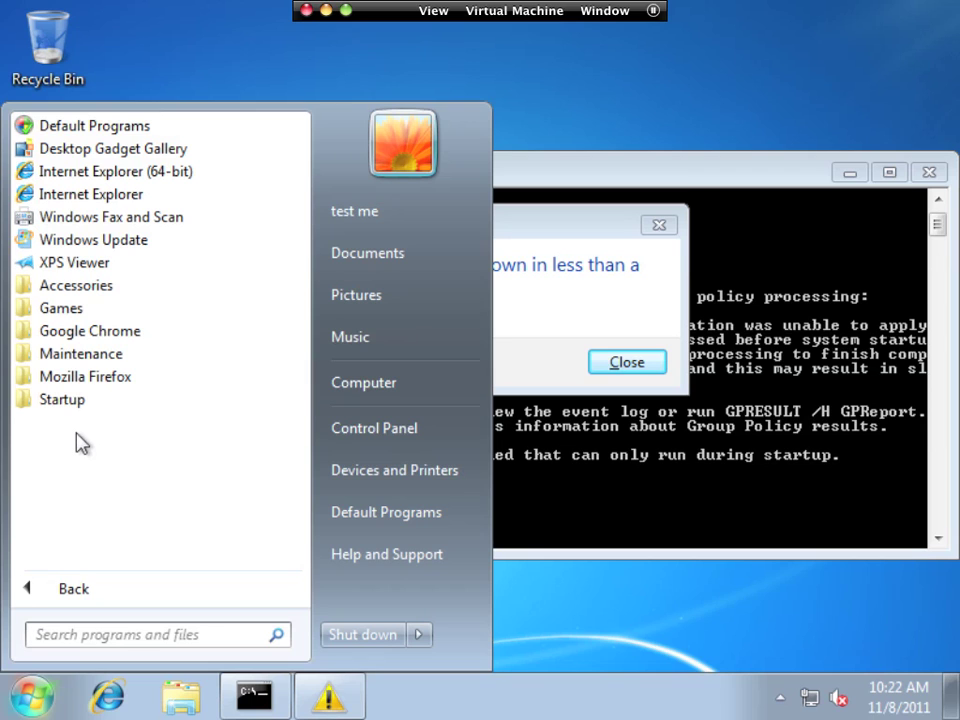
{"action": "left_click", "coordinate": [602, 362]}
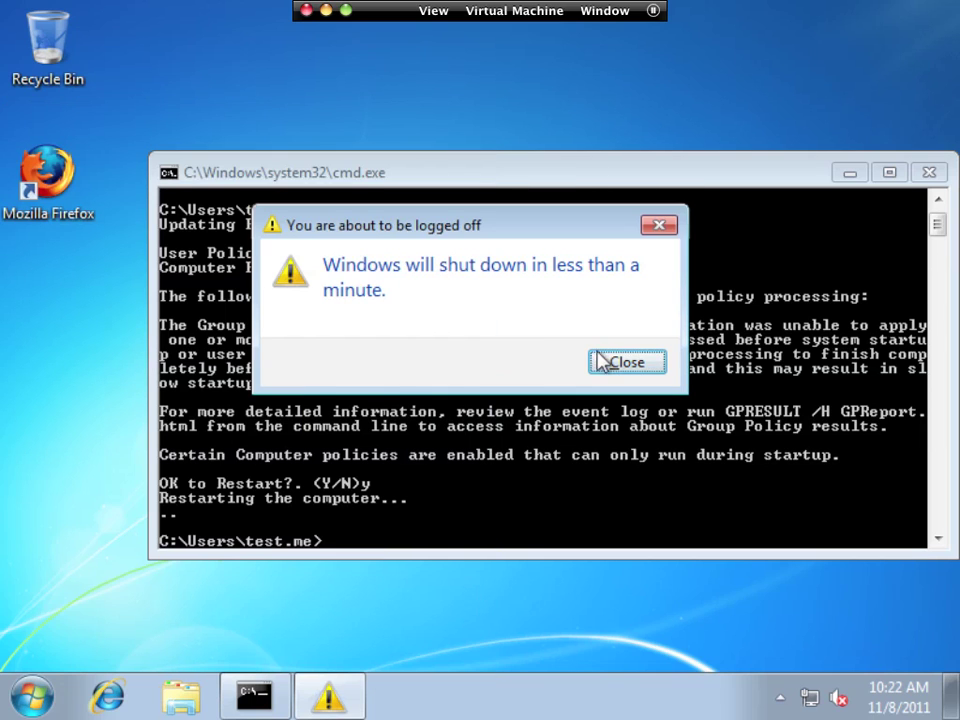
{"action": "left_click", "coordinate": [603, 363]}
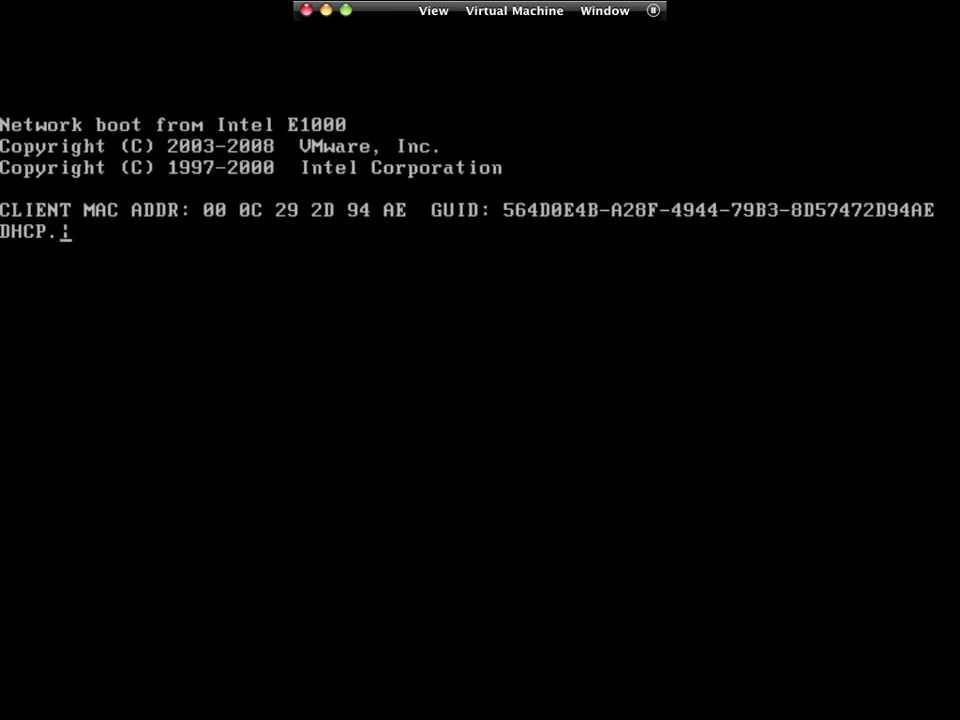
Skip the PXE network boot and switch VMware Fusion to View > Single Window at the logon screen.
{"action": "key", "text": "Escape"}
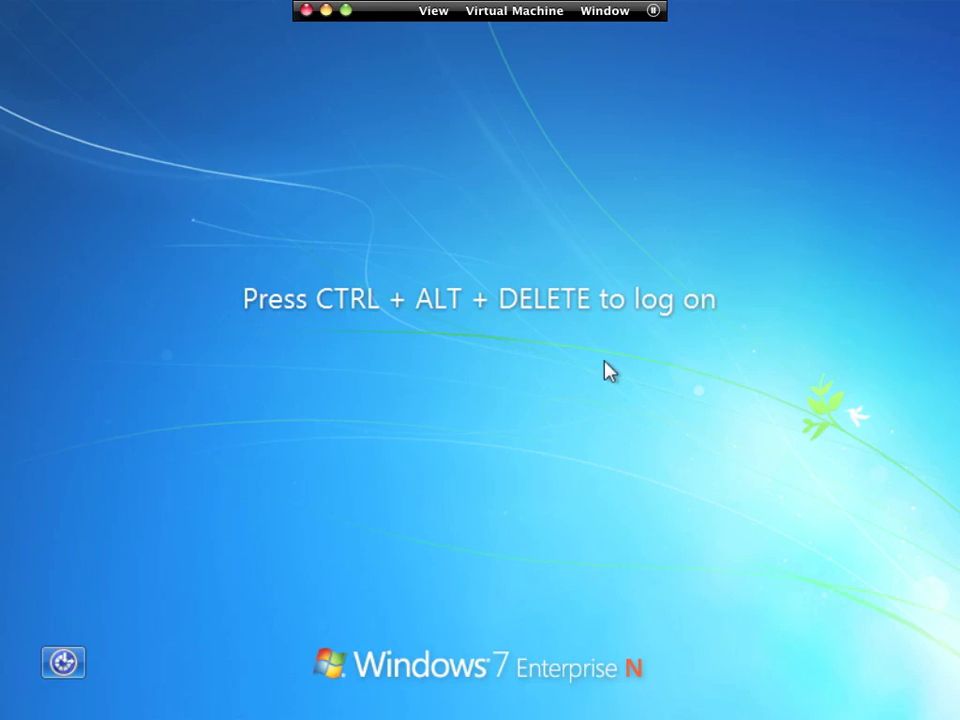
{"action": "left_click", "coordinate": [614, 14]}
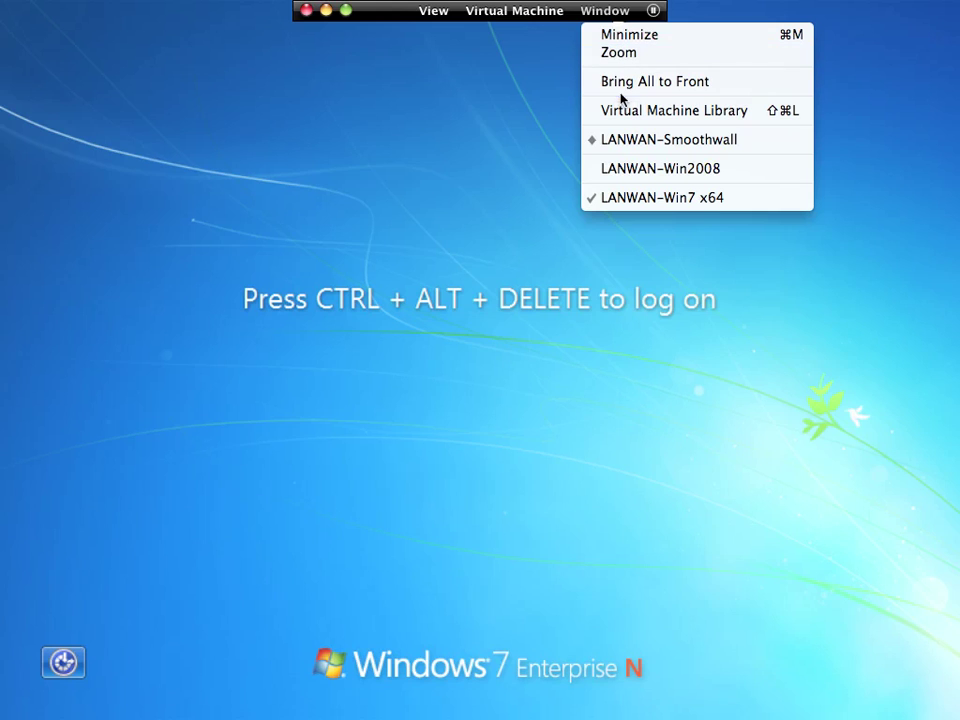
{"action": "left_click", "coordinate": [428, 16]}
{"action": "left_click", "coordinate": [430, 17]}
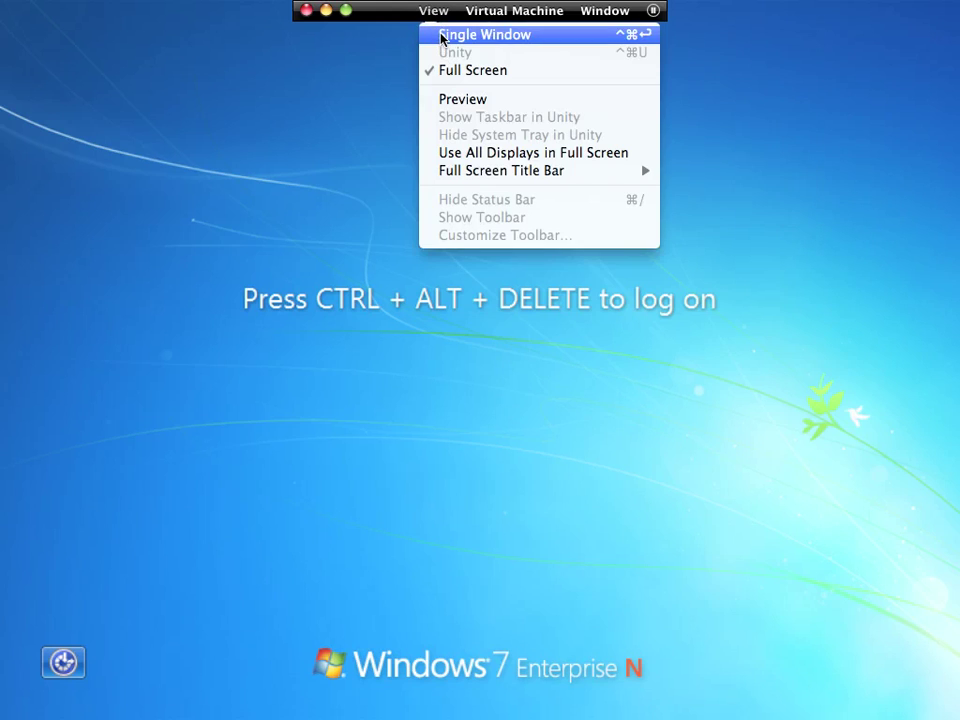
{"action": "left_click", "coordinate": [441, 36]}
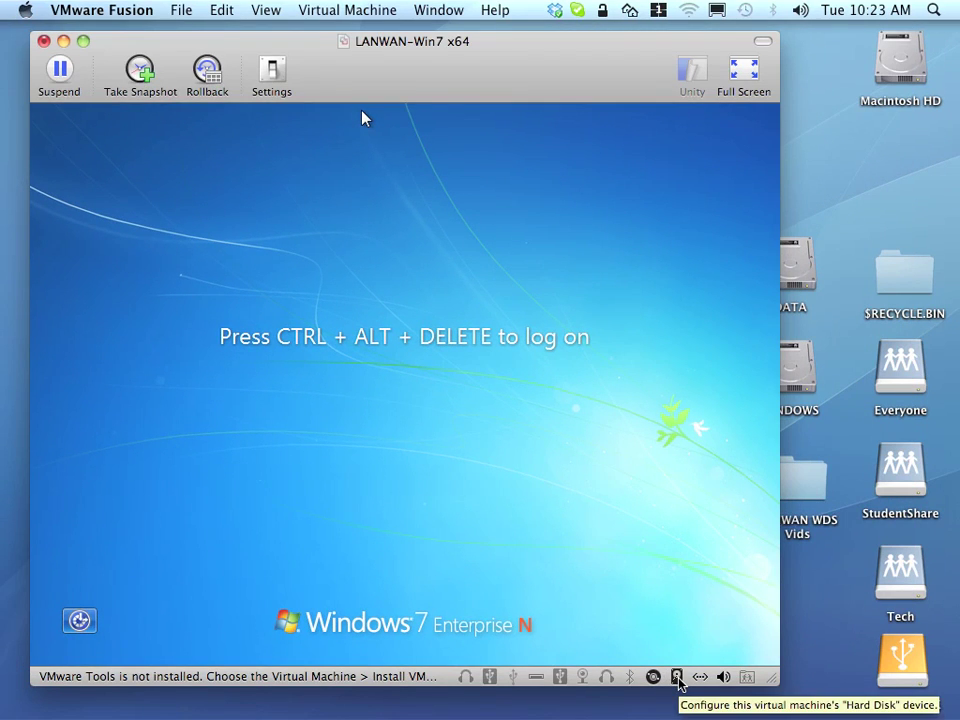
Return the VM to full screen and send Ctrl+Alt+Del to reach the test user's password prompt.
{"action": "key", "text": "ctrl+super+f"}
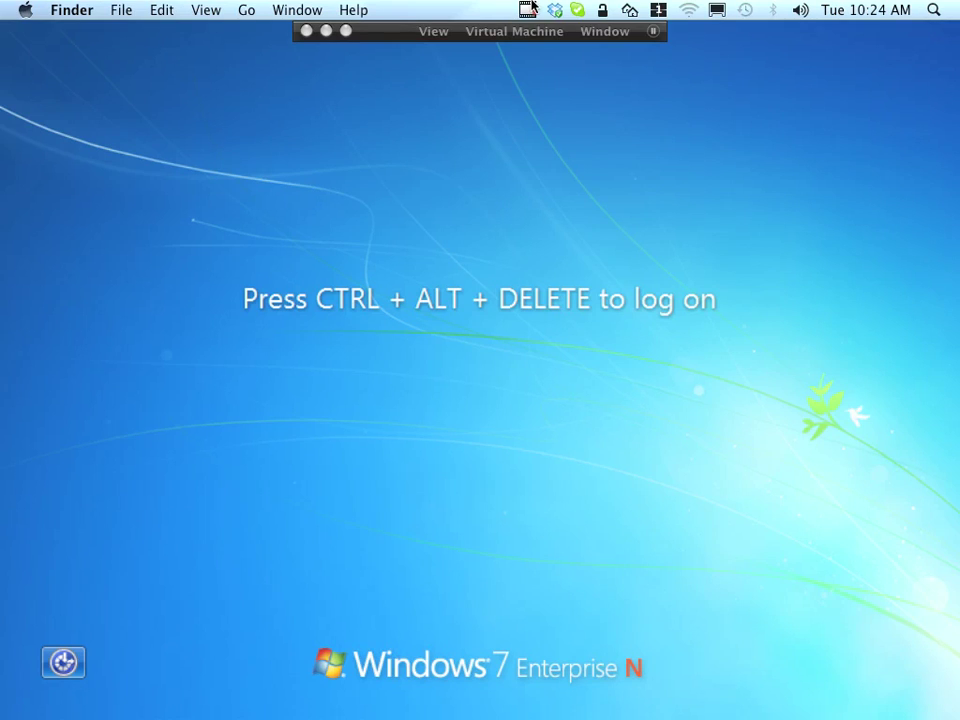
{"action": "left_click", "coordinate": [530, 12]}
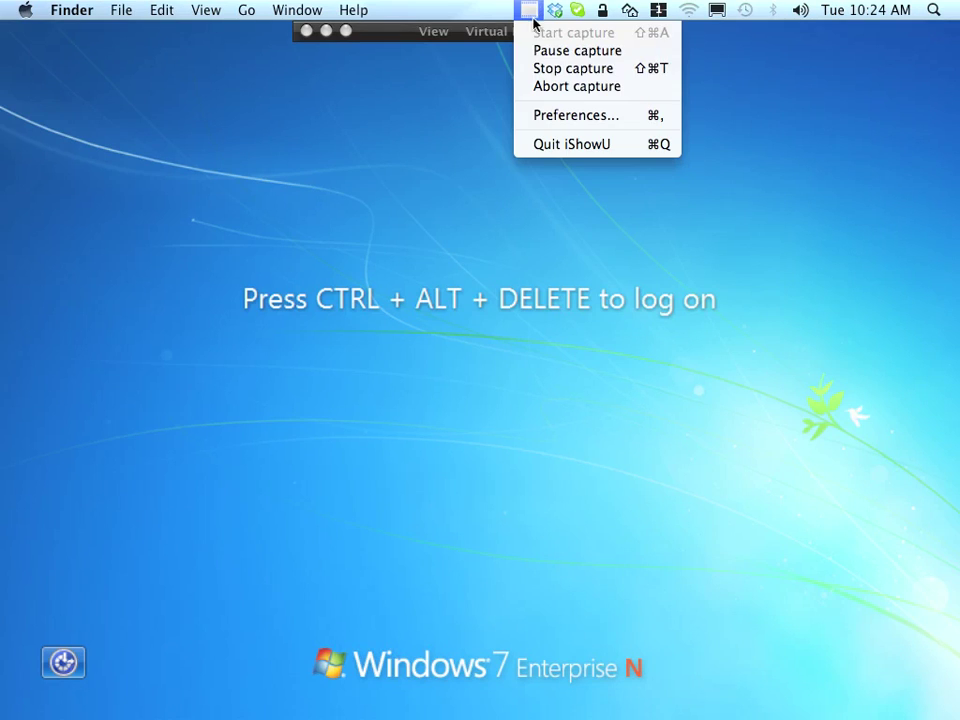
{"action": "left_click", "coordinate": [540, 49]}
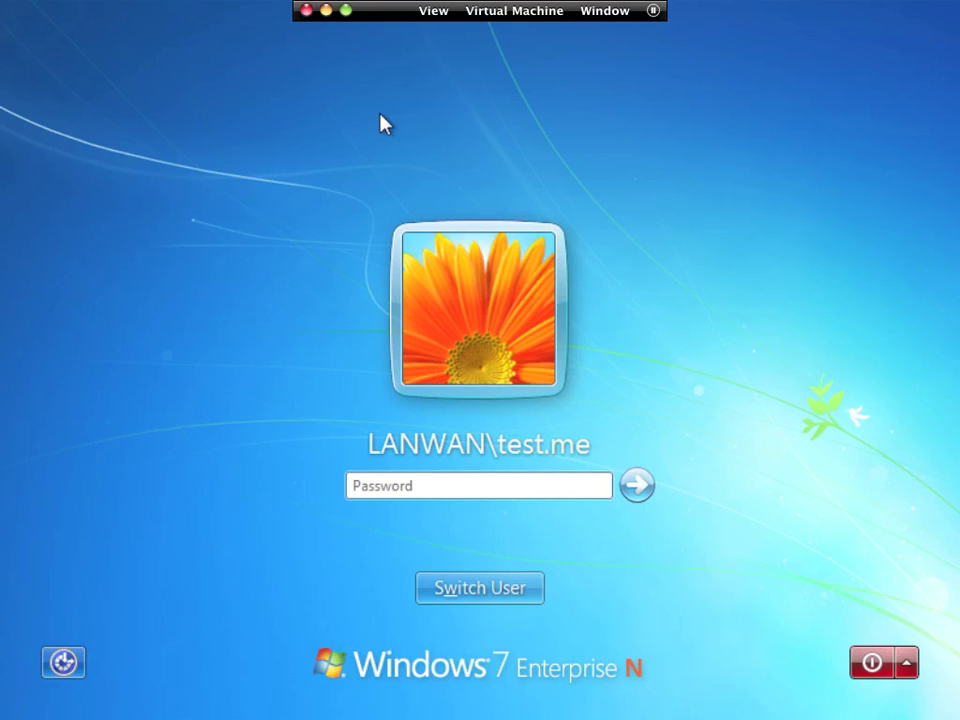
{"action": "type", "text": "••••••••••"}
{"action": "key", "text": "Return"}
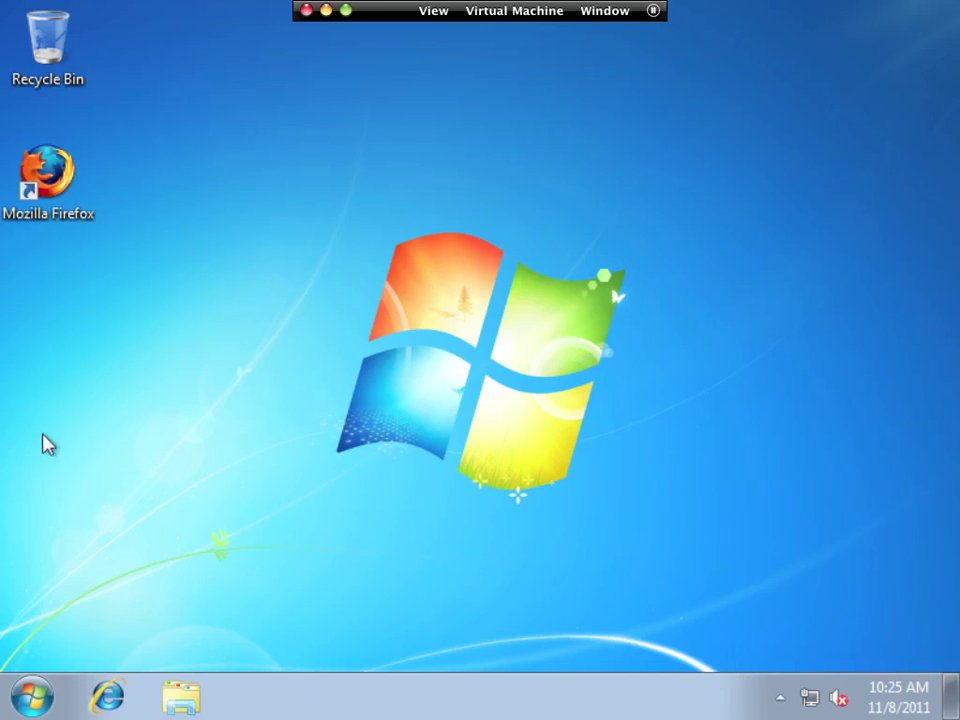
{"action": "left_click", "coordinate": [38, 700]}
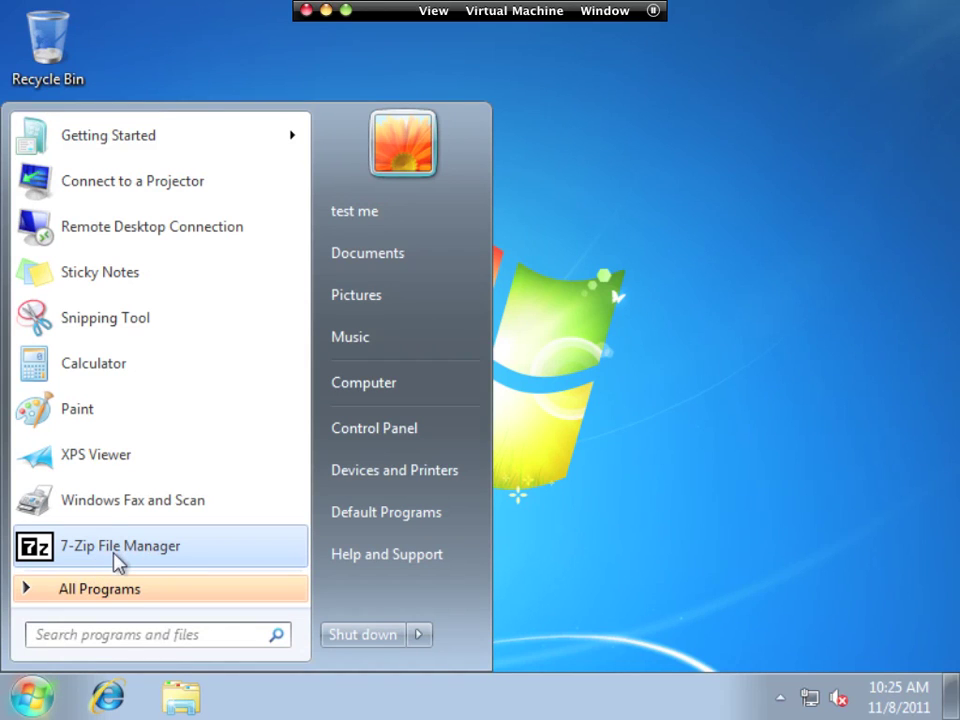
{"action": "left_click", "coordinate": [114, 554]}
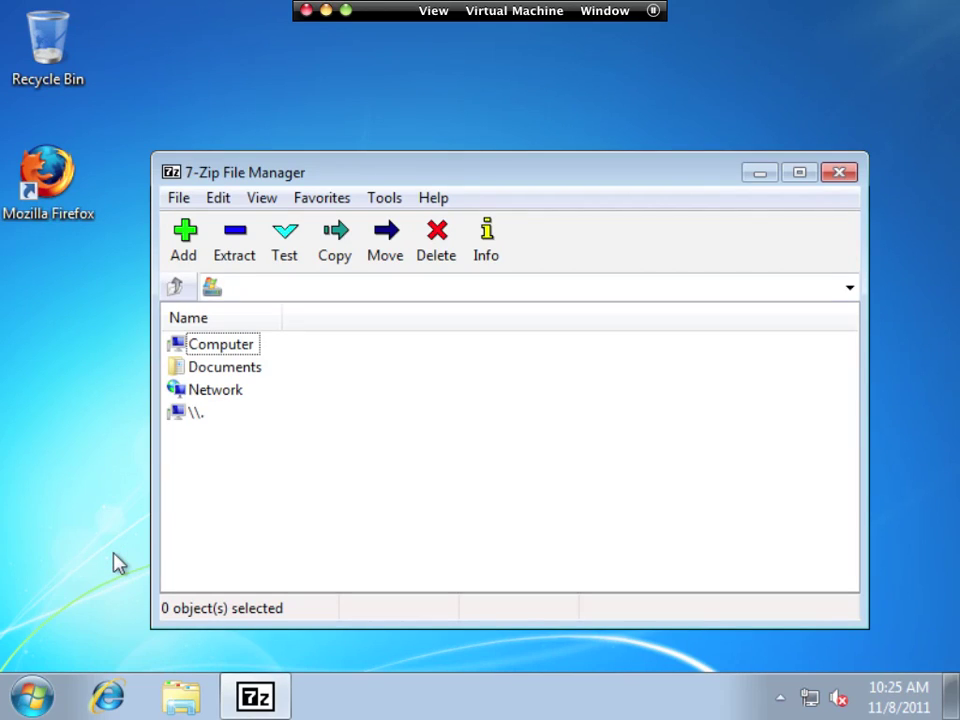
{"action": "left_click", "coordinate": [48, 692]}
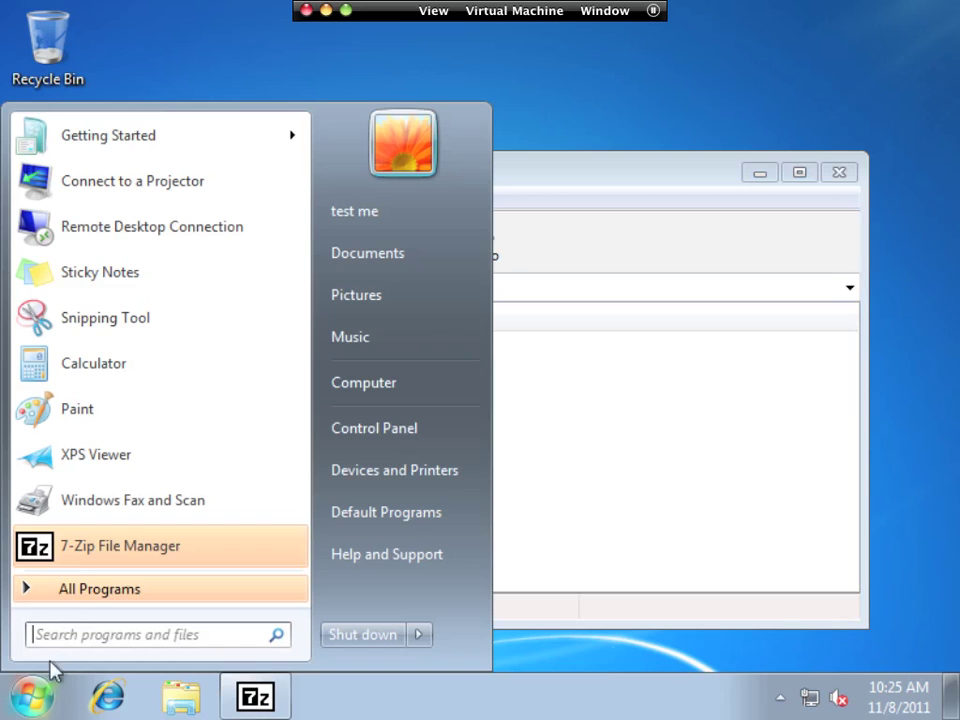
{"action": "left_click", "coordinate": [78, 598]}
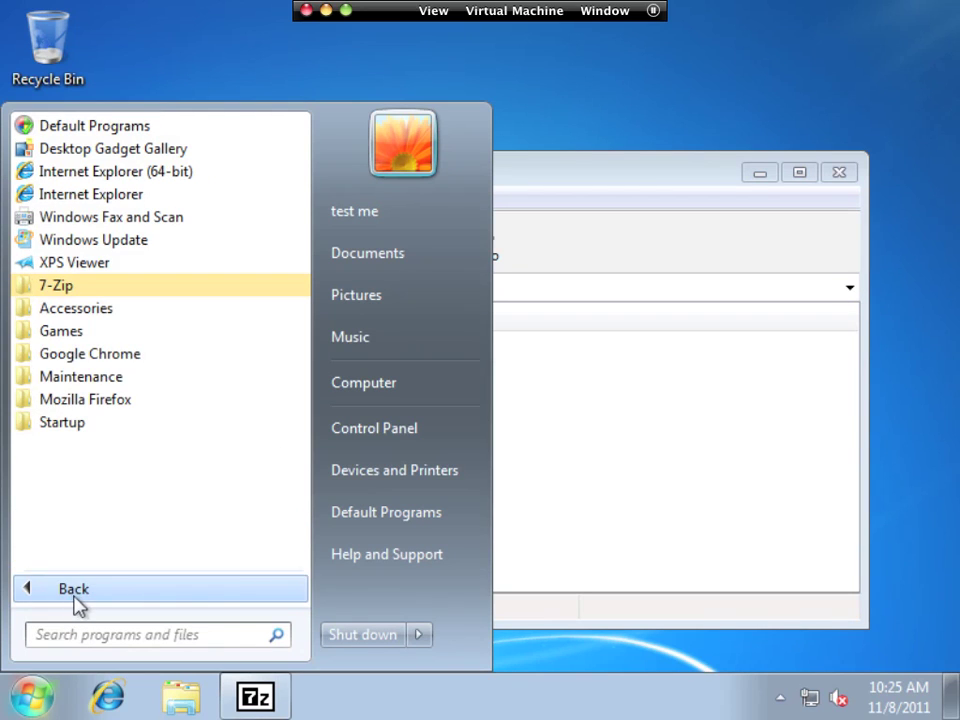
{"action": "left_click", "coordinate": [58, 286]}
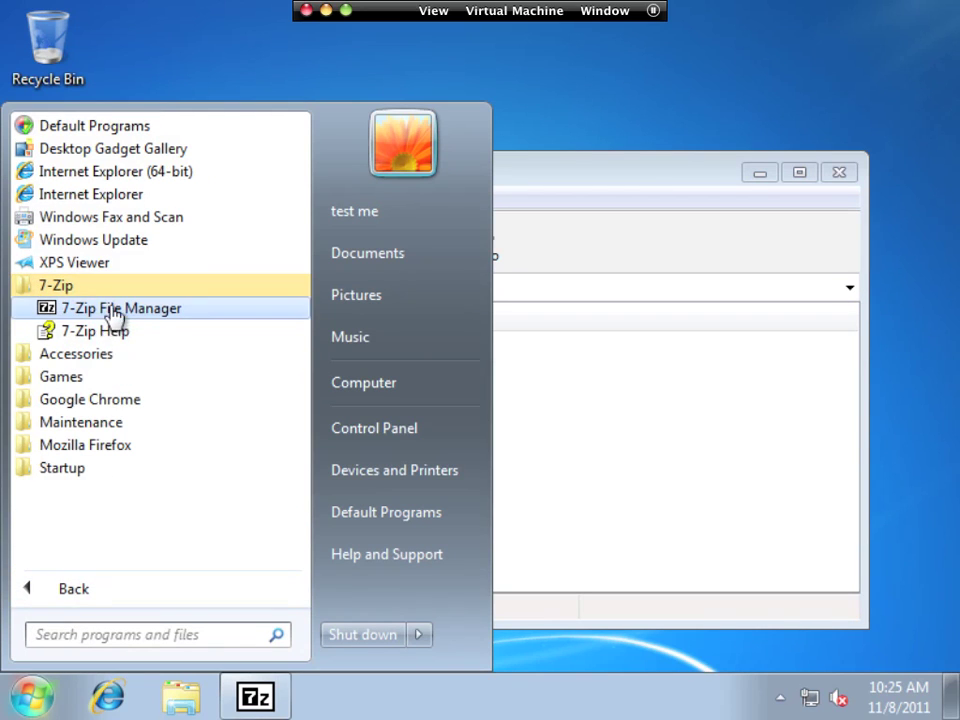
{"action": "left_click", "coordinate": [620, 478]}
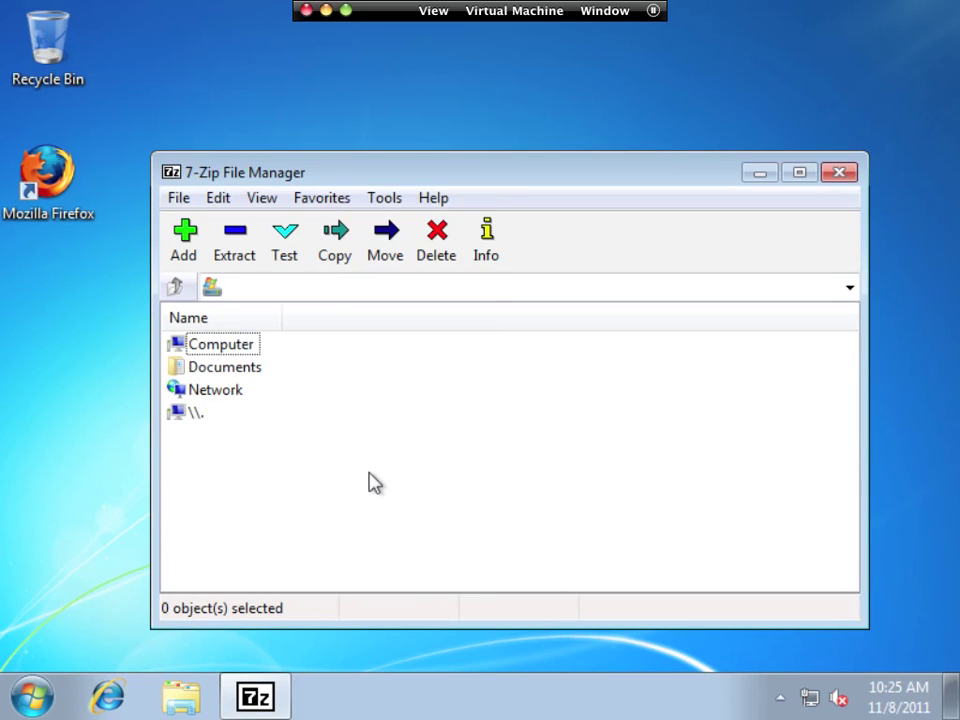
{"action": "left_click", "coordinate": [177, 200]}
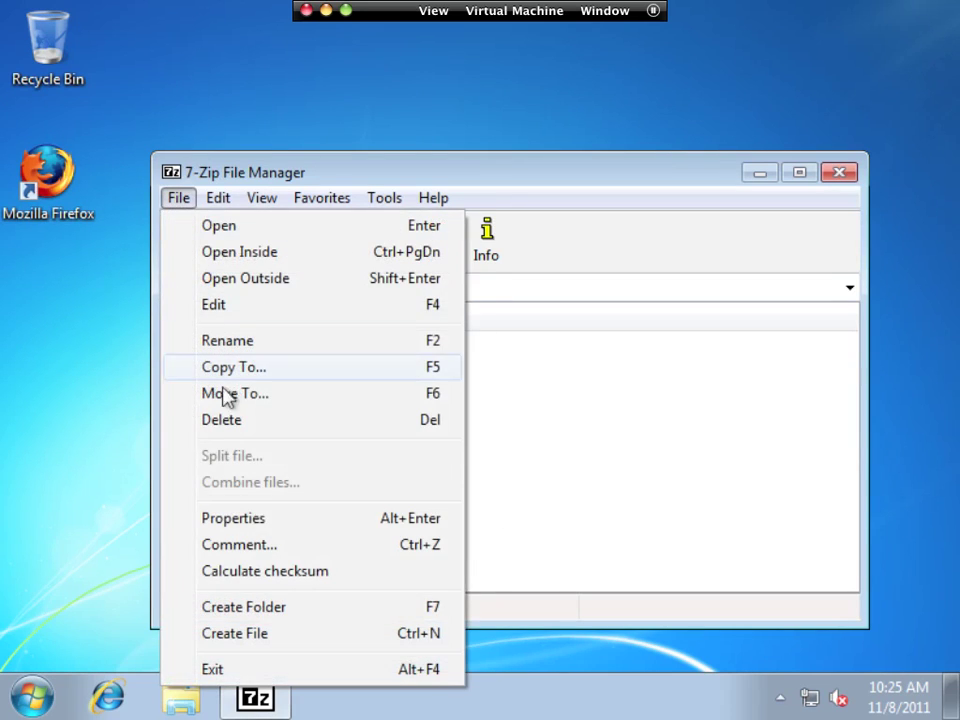
{"action": "left_click", "coordinate": [243, 676]}
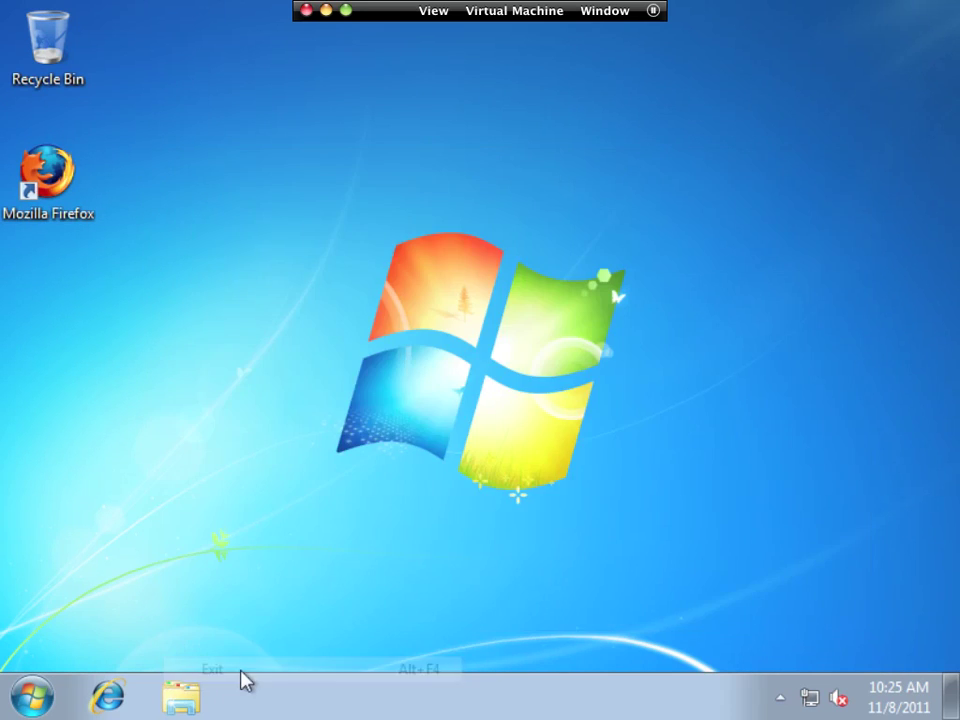
{"action": "left_click", "coordinate": [30, 697]}
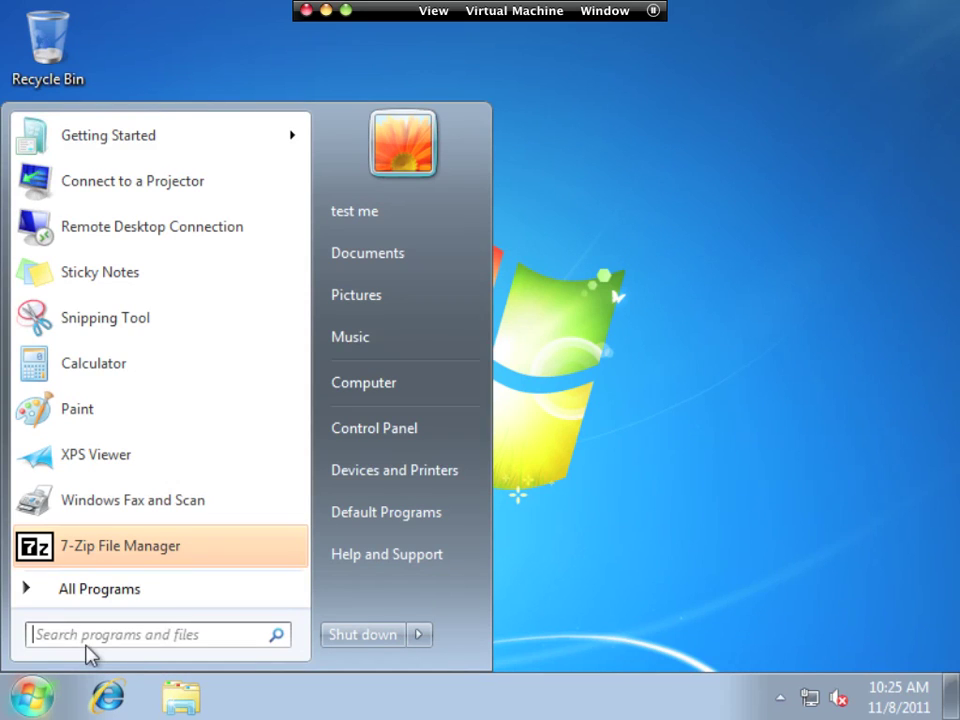
Launch cmd from the Start search and run gpresult /r.
{"action": "type", "text": "cmd"}
{"action": "key", "text": "Return"}
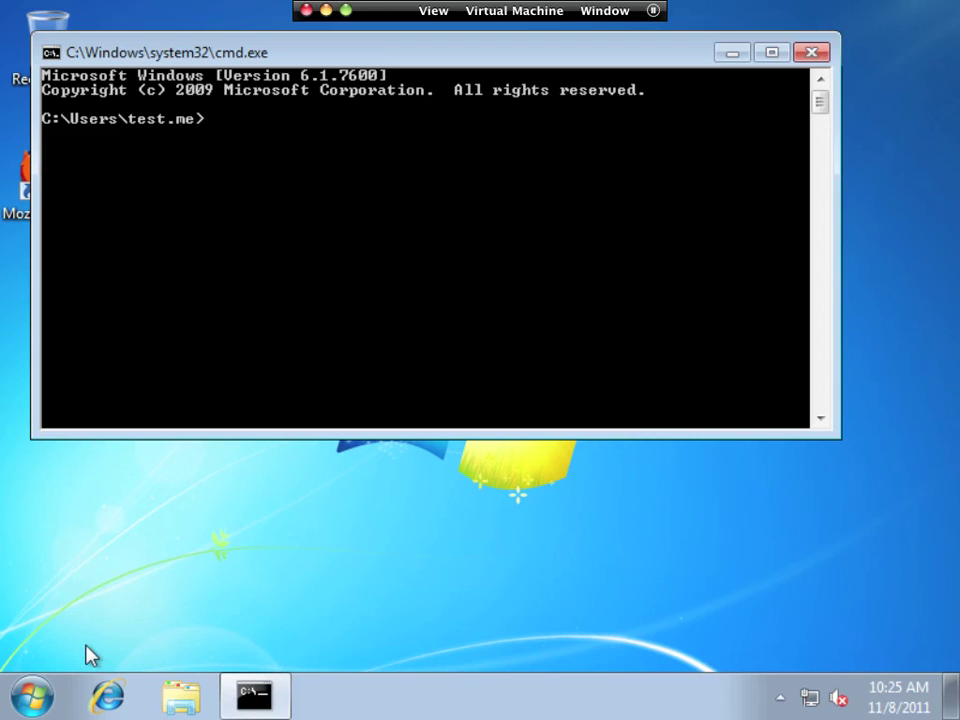
{"action": "type", "text": "gpresult"}
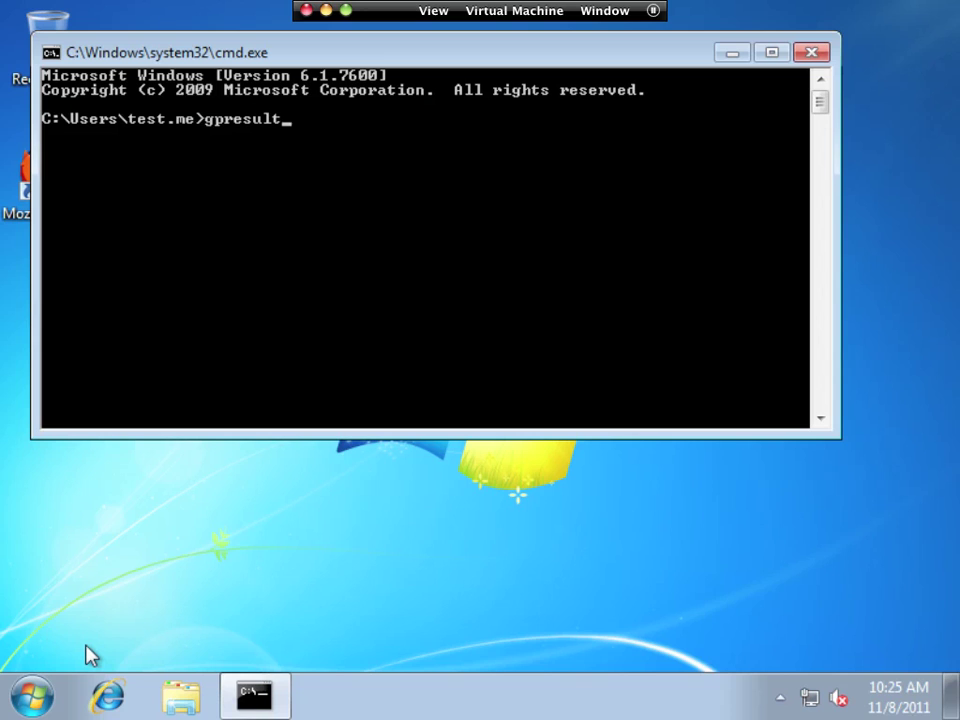
{"action": "type", "text": " /r"}
{"action": "key", "text": "Return"}
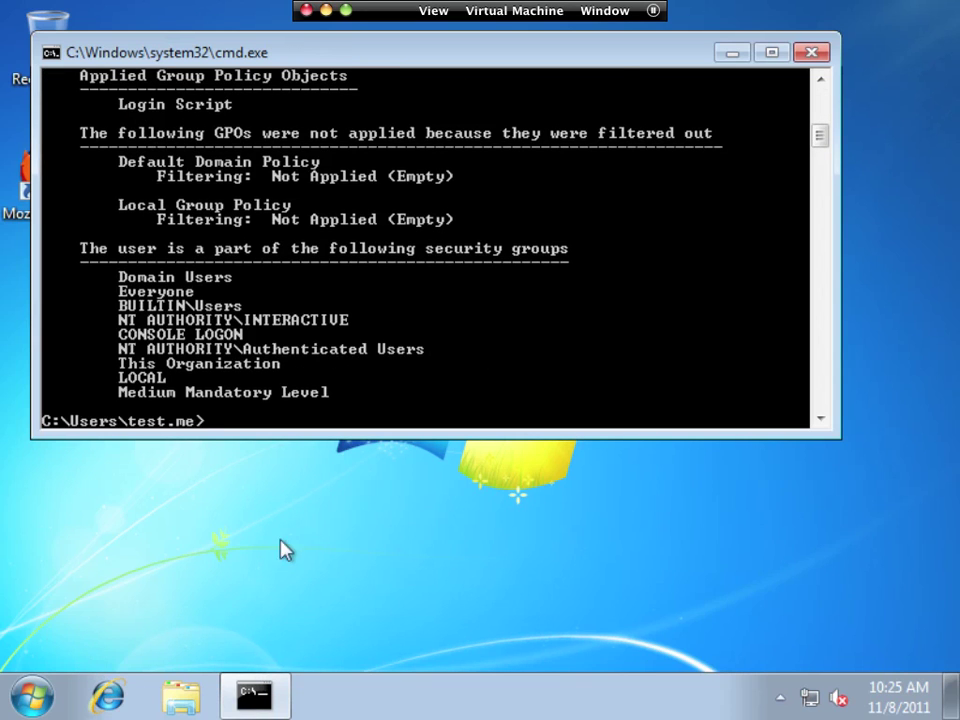
Enlarge the console window and scroll the output to find Login Script under Applied Group Policy Objects.
{"action": "left_click_drag", "start_coordinate": [302, 437], "coordinate": [306, 638]}
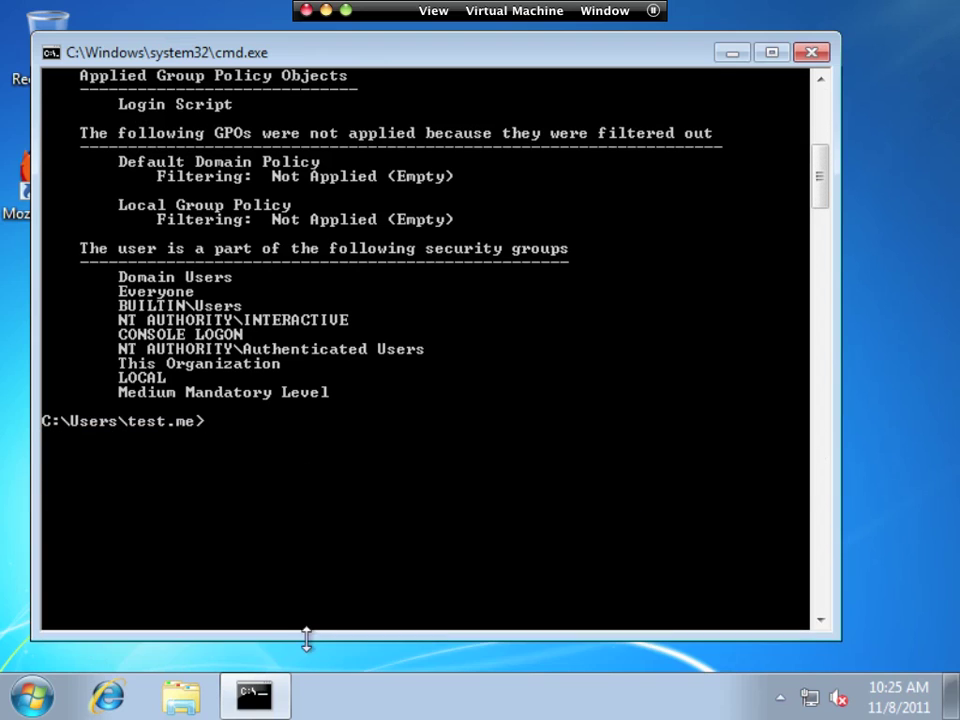
{"action": "scroll", "coordinate": [359, 508], "scroll_direction": "up", "scroll_amount": 4}
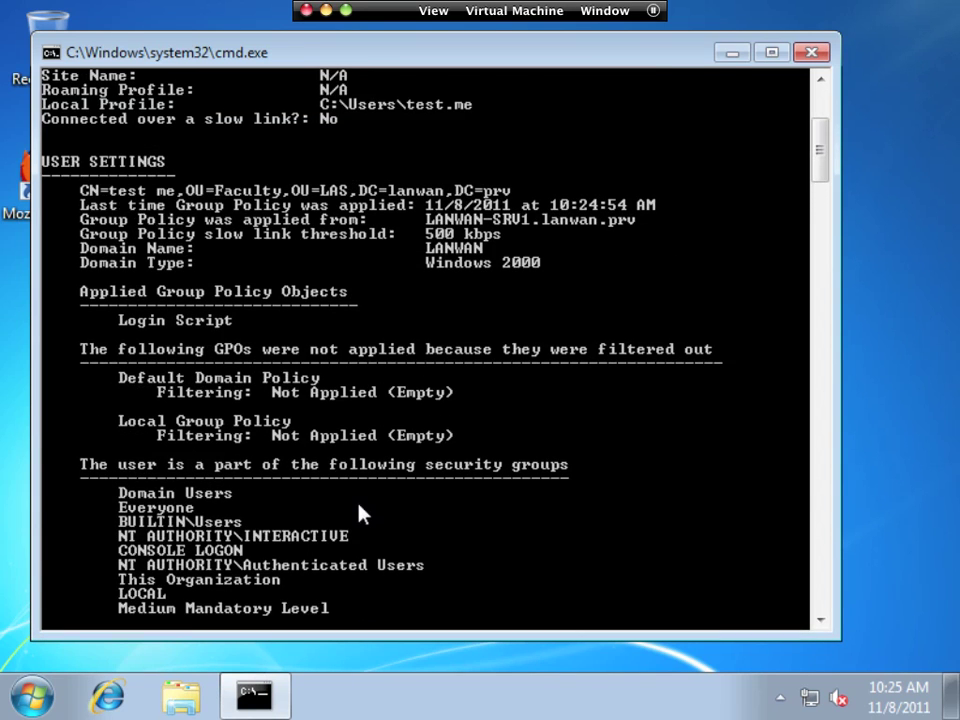
{"action": "scroll", "coordinate": [359, 541], "scroll_direction": "up", "scroll_amount": 1}
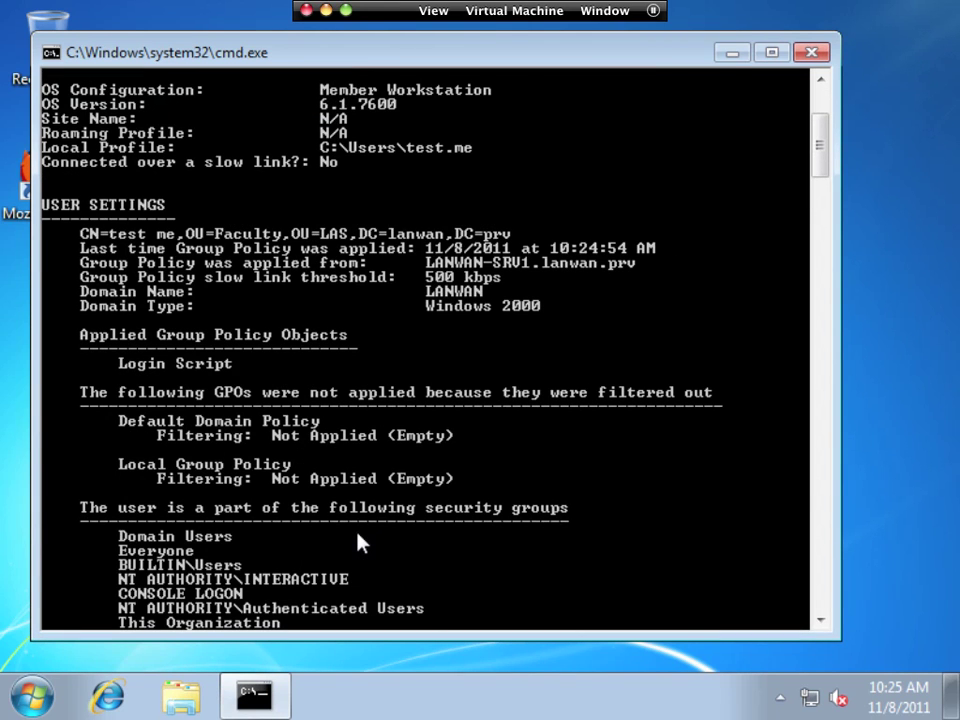
{"action": "scroll", "coordinate": [359, 541], "scroll_direction": "up", "scroll_amount": 4}
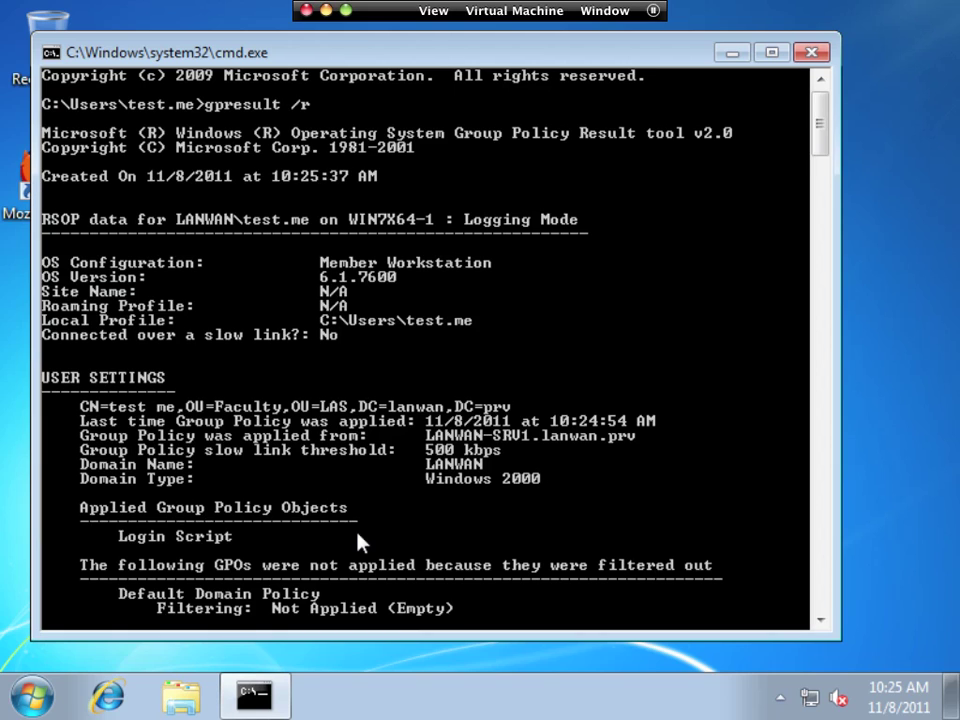
{"action": "scroll", "coordinate": [361, 541], "scroll_direction": "down", "scroll_amount": 1}
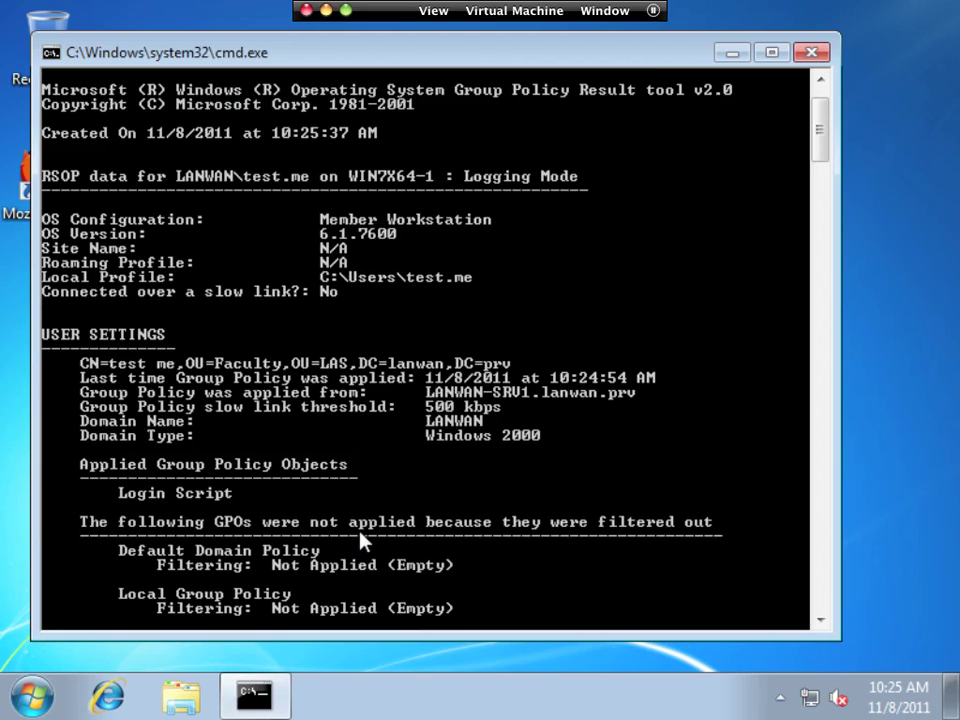
{"action": "scroll", "coordinate": [361, 541], "scroll_direction": "down", "scroll_amount": 1}
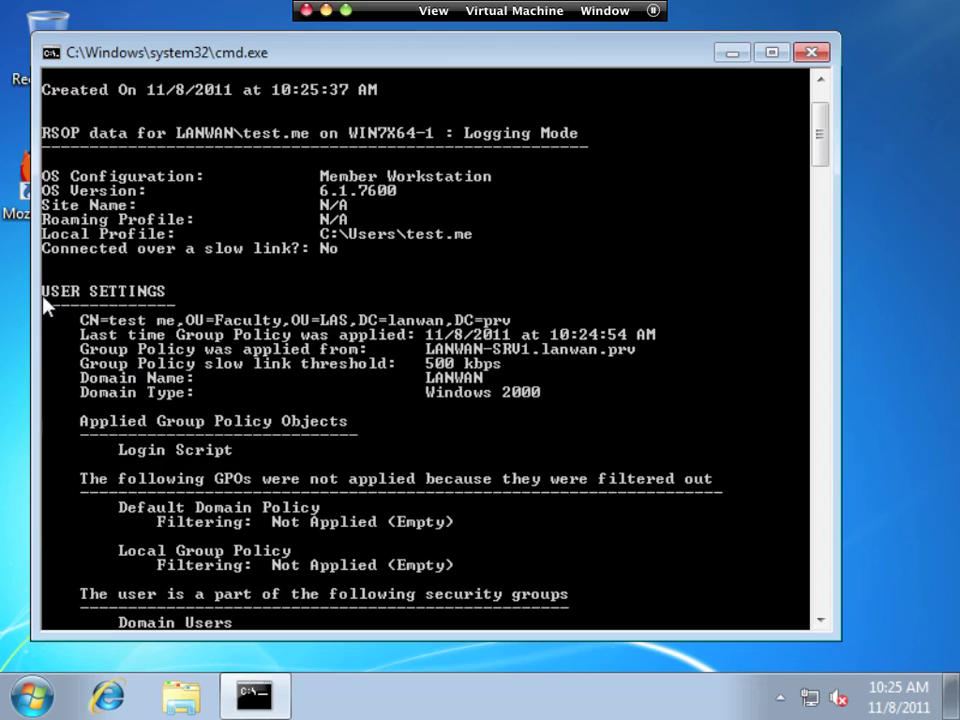
Use Mark to highlight Login Script as the applied GPO in the console.
{"action": "right_click", "coordinate": [88, 430]}
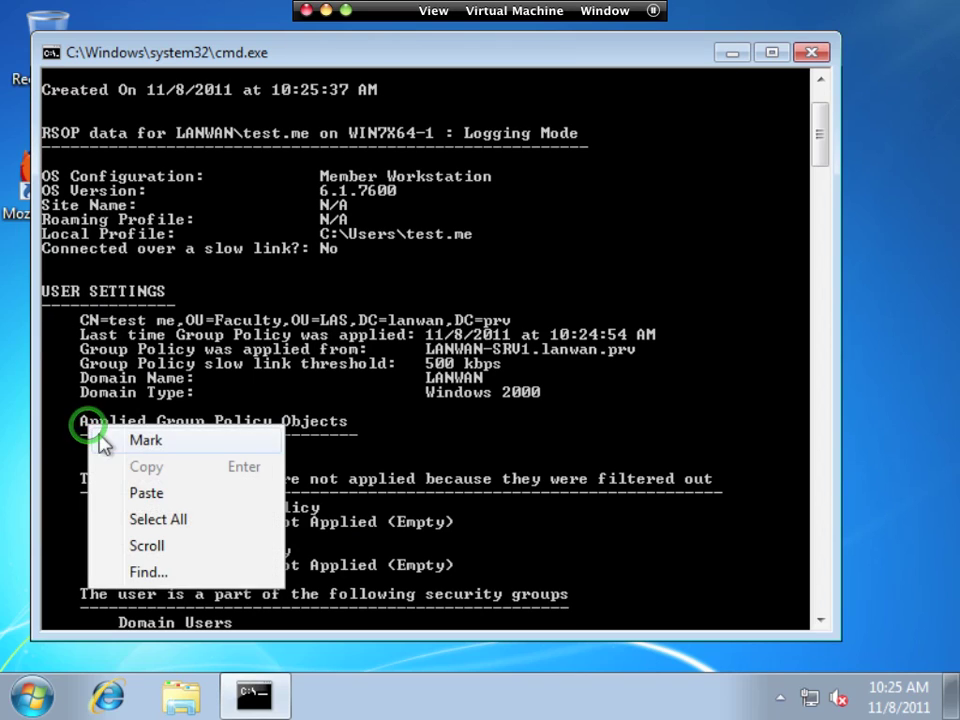
{"action": "left_click", "coordinate": [96, 440]}
{"action": "left_click_drag", "start_coordinate": [84, 428], "coordinate": [347, 452]}
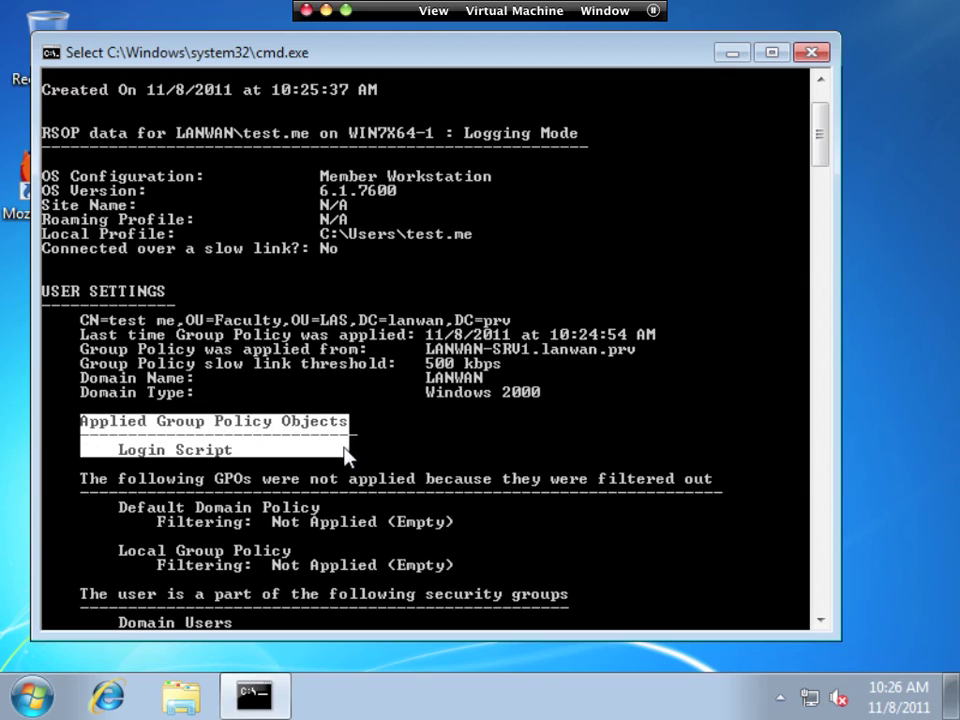
{"action": "left_click", "coordinate": [183, 452]}
{"action": "left_click_drag", "start_coordinate": [122, 452], "coordinate": [248, 458]}
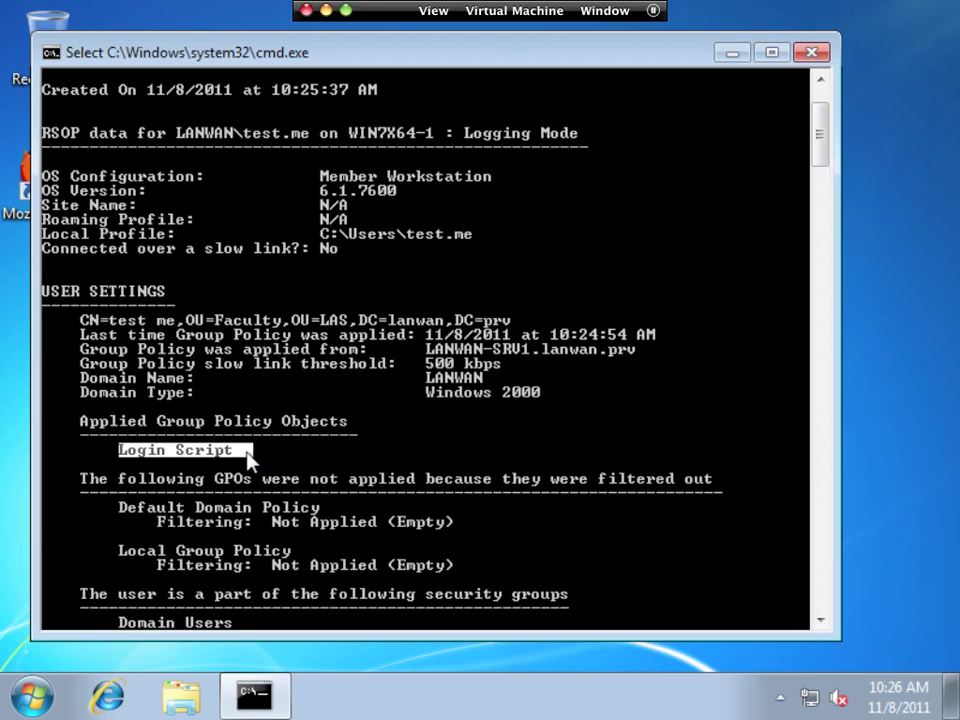
Scroll through the output and highlight the gpresult /r command line.
{"action": "scroll", "coordinate": [248, 455], "scroll_direction": "down", "scroll_amount": 2}
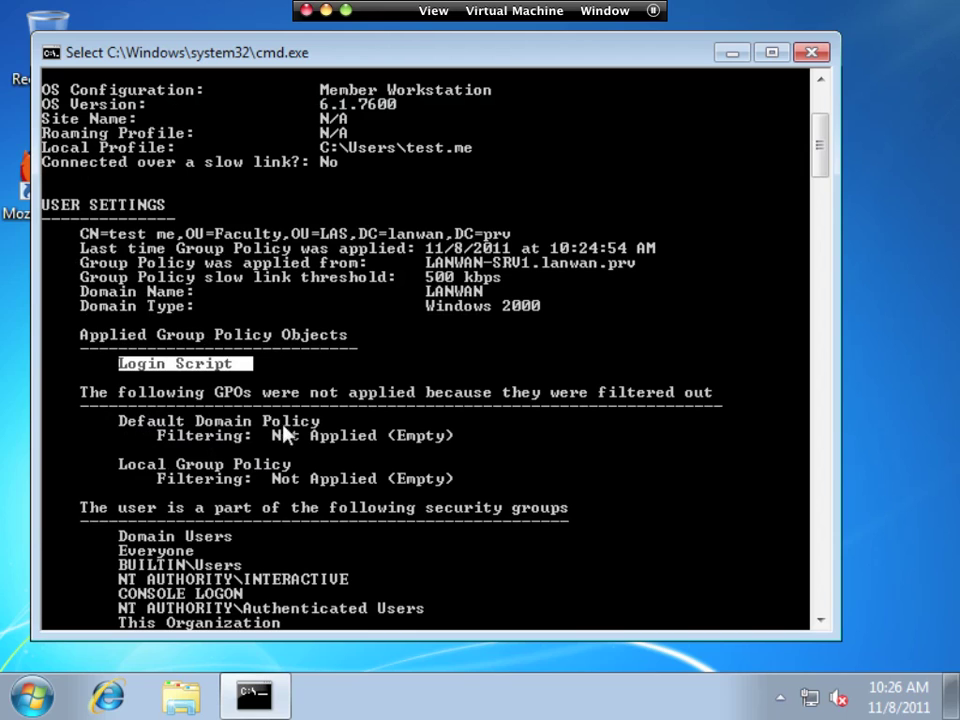
{"action": "scroll", "coordinate": [313, 421], "scroll_direction": "down", "scroll_amount": 2}
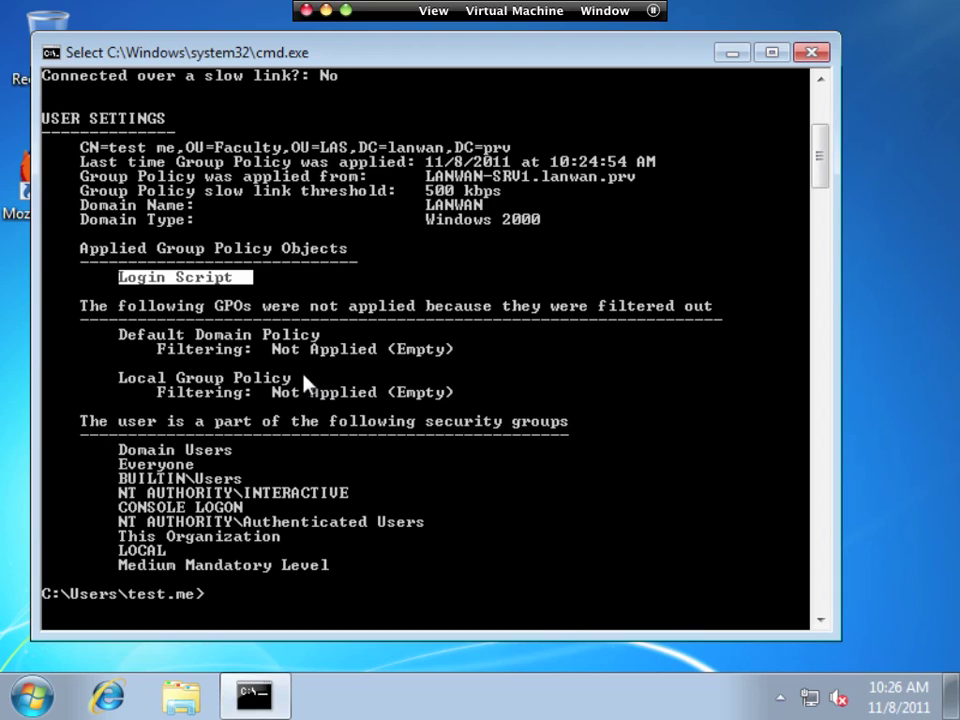
{"action": "scroll", "coordinate": [300, 429], "scroll_direction": "up", "scroll_amount": 4}
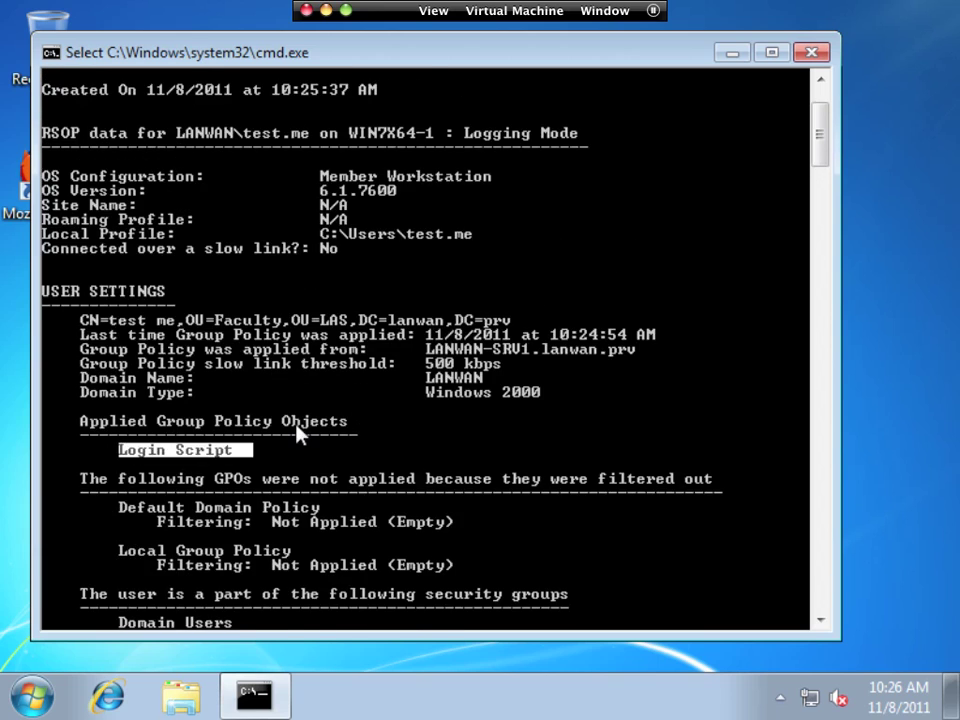
{"action": "scroll", "coordinate": [298, 430], "scroll_direction": "up", "scroll_amount": 2}
{"action": "left_click_drag", "start_coordinate": [310, 118], "coordinate": [210, 128]}
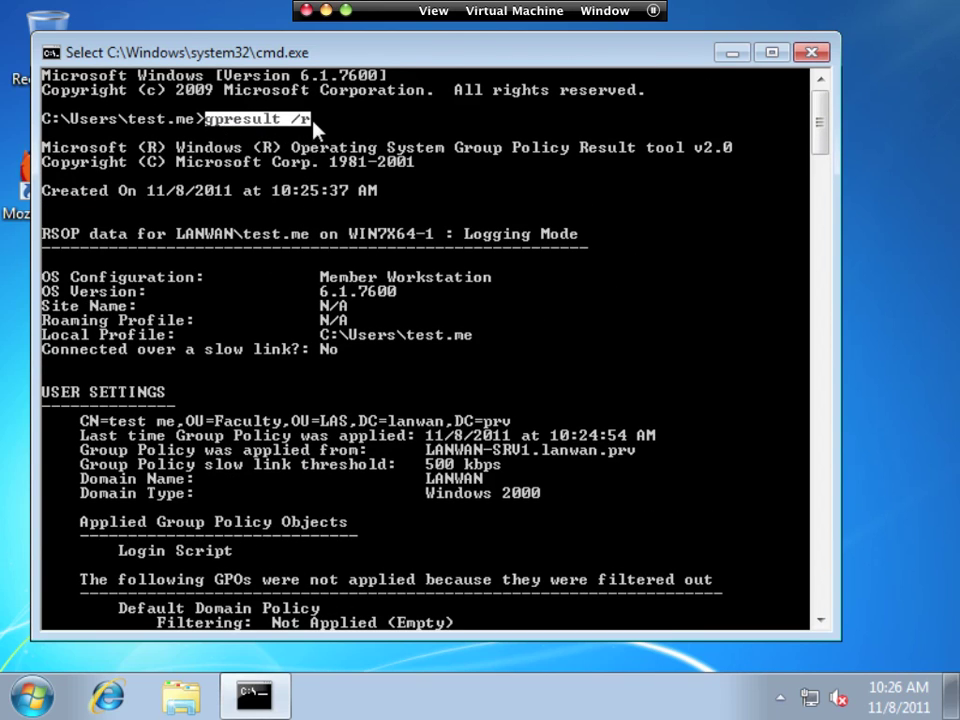